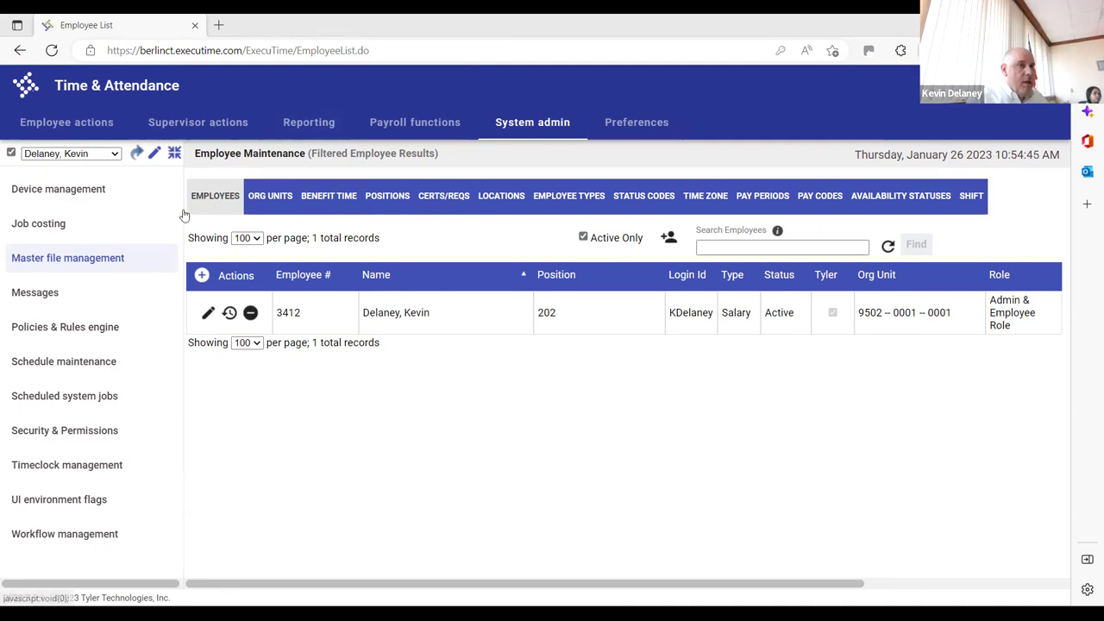
Switch to the Employee actions tab to show the Clock in/out page with its live clock
click(89, 126)
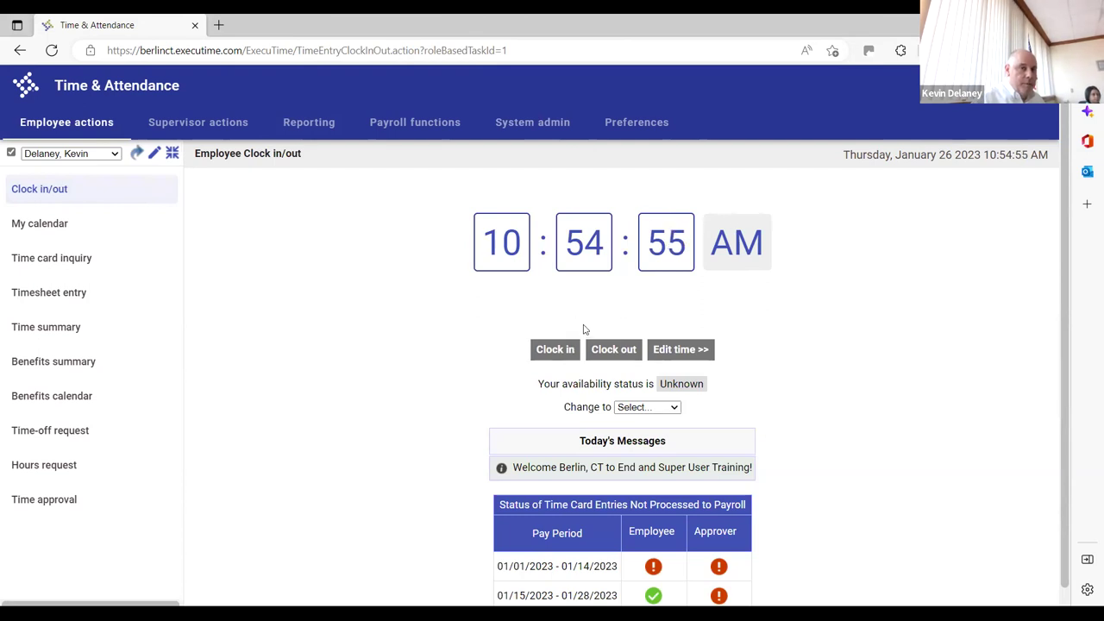
Go to Timesheet entry in the left menu to view the employee's pay-period timesheet
click(75, 293)
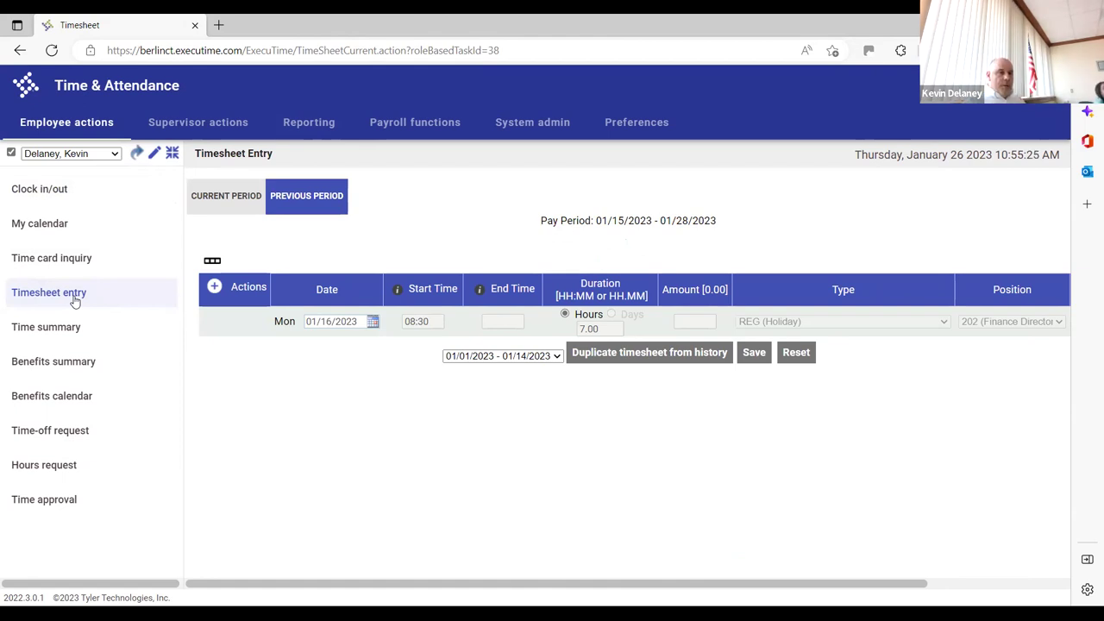
Review the benefit balances summary, then view the January 2023 Benefits calendar
click(76, 366)
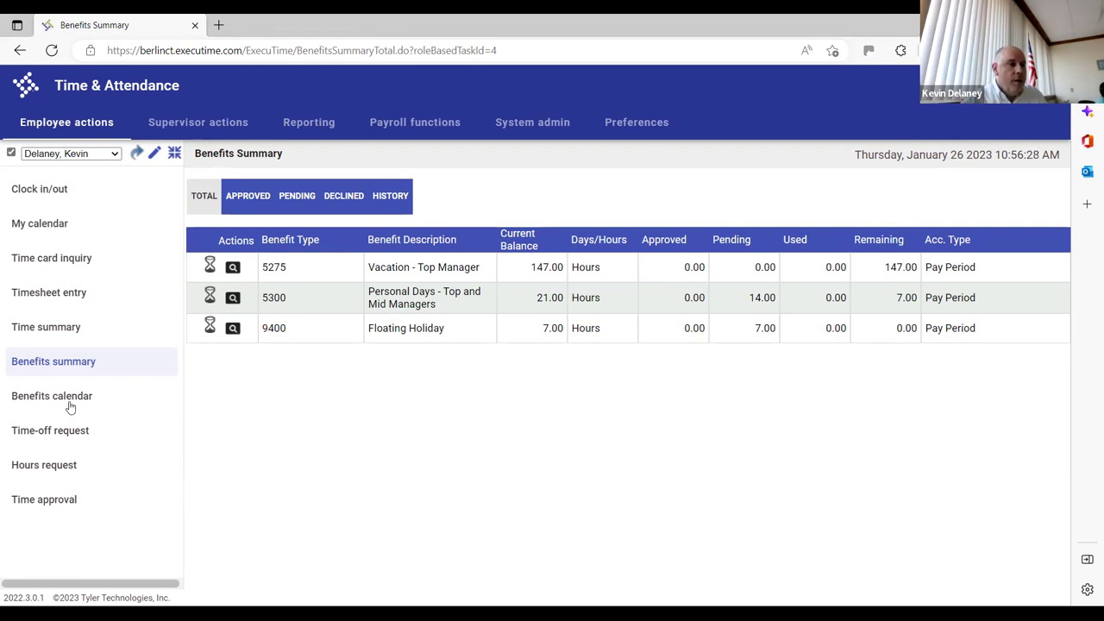
click(28, 401)
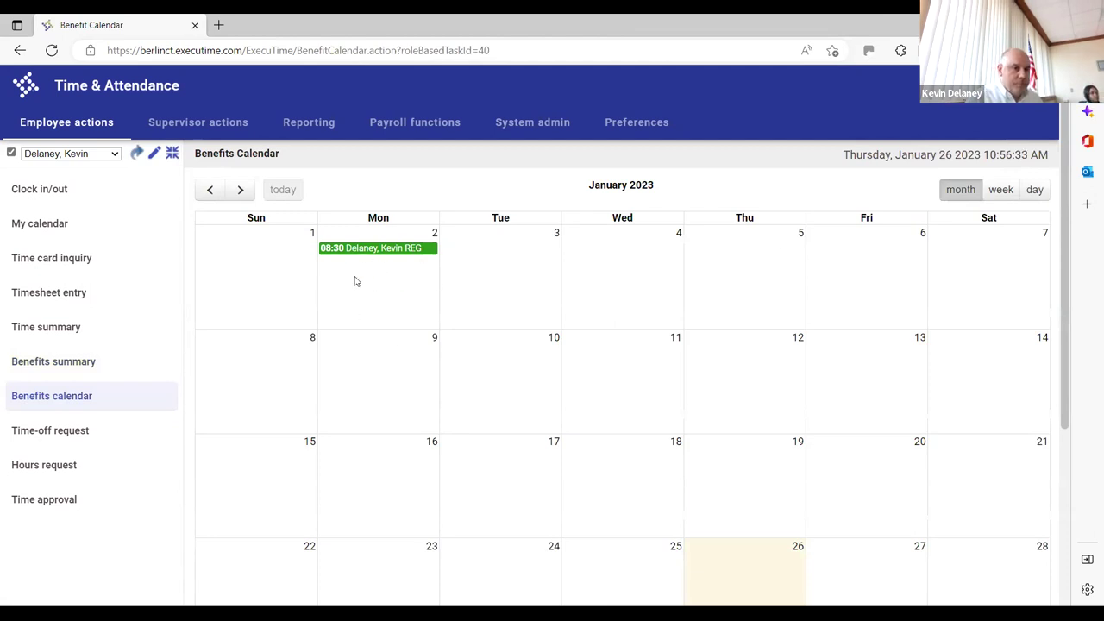
mouse_move(380, 249)
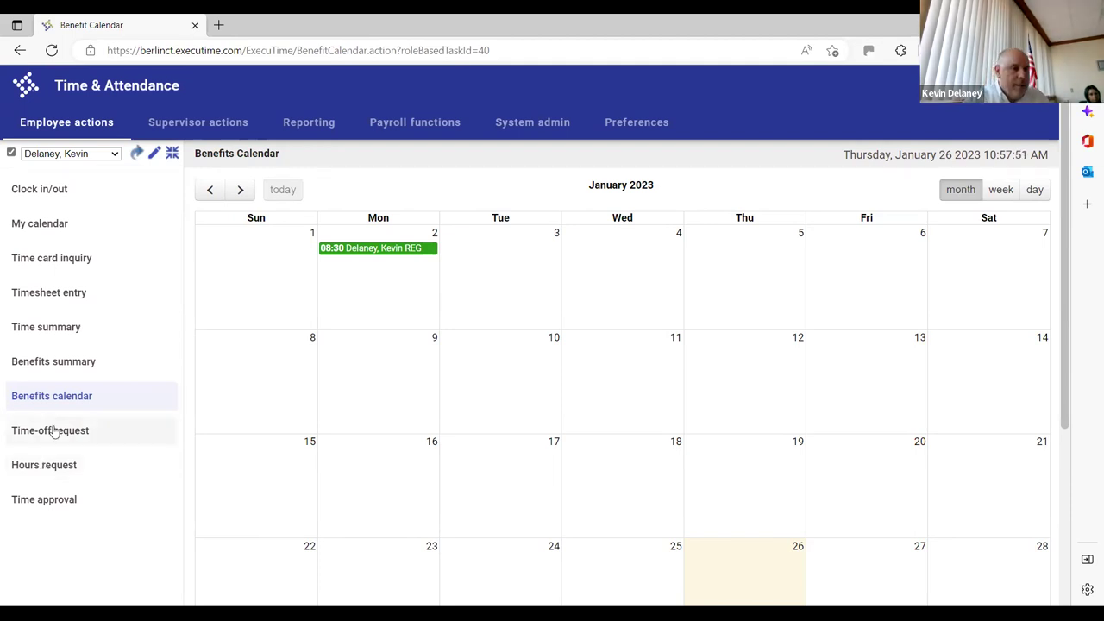
From the Time-off request list, add a new request (defaulting to 5275 Vacation, 01/26/2023)
click(53, 432)
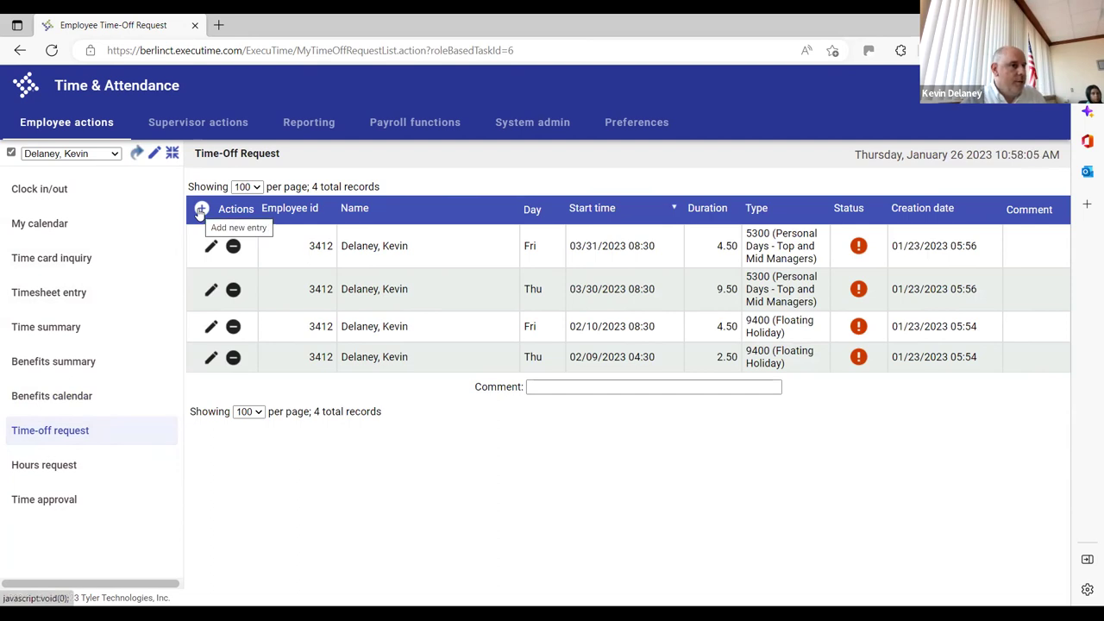
click(201, 209)
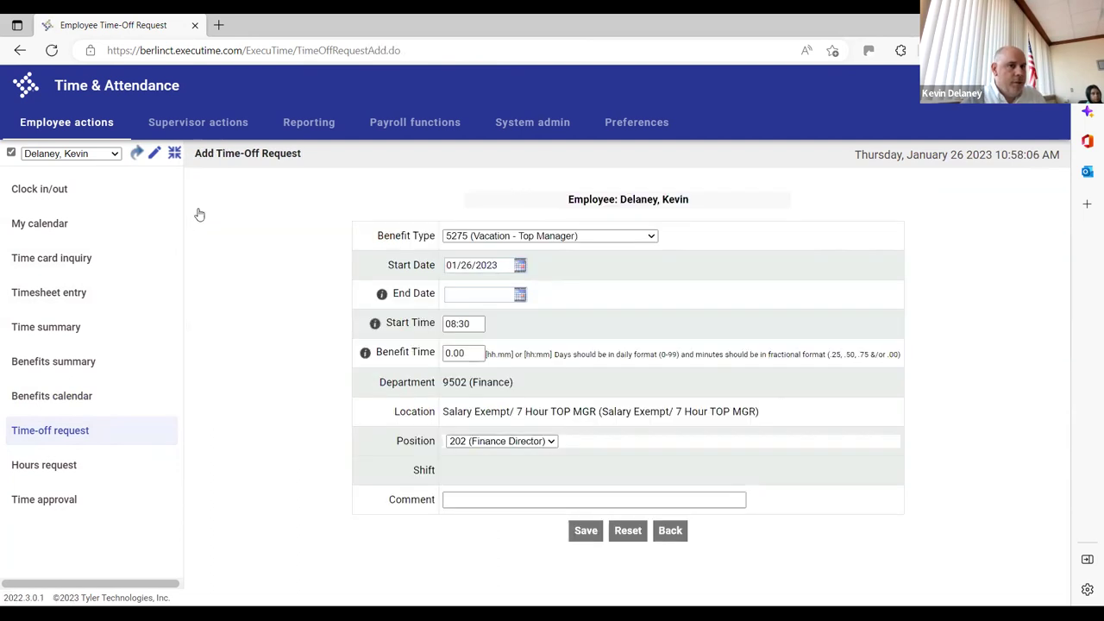
click(651, 239)
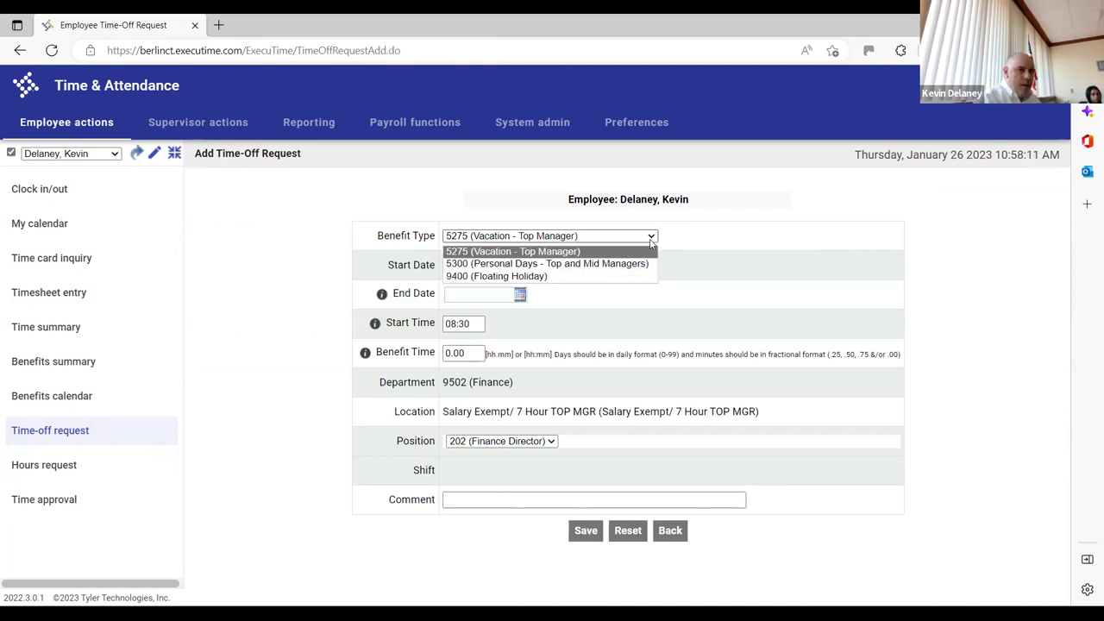
click(708, 243)
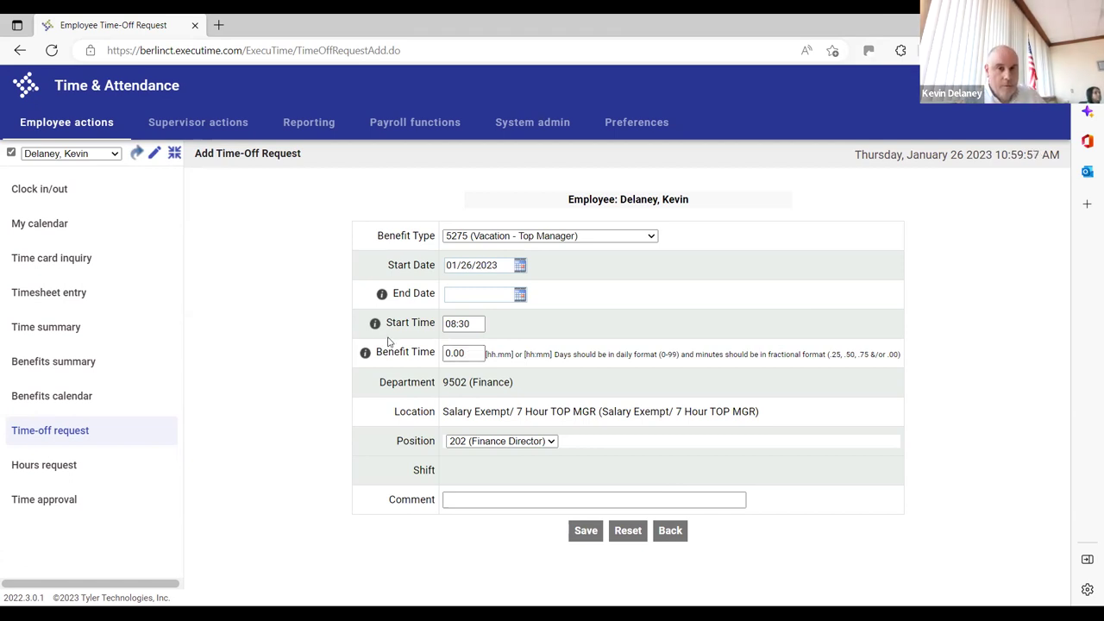
Keep 202 Finance Director as the time-off request's position
mouse_move(366, 355)
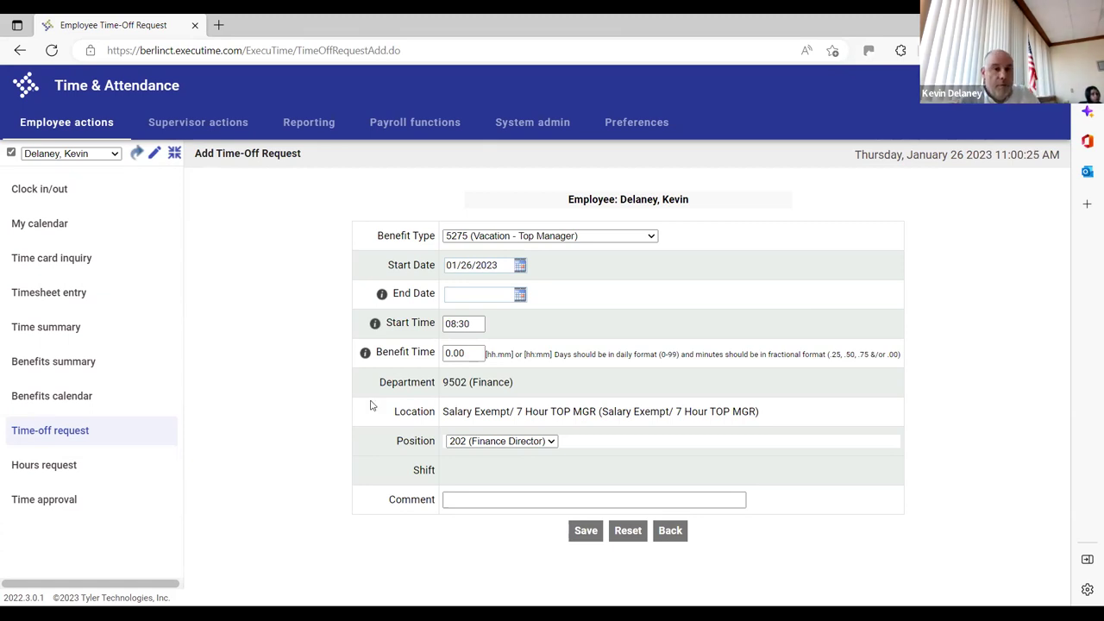
click(552, 442)
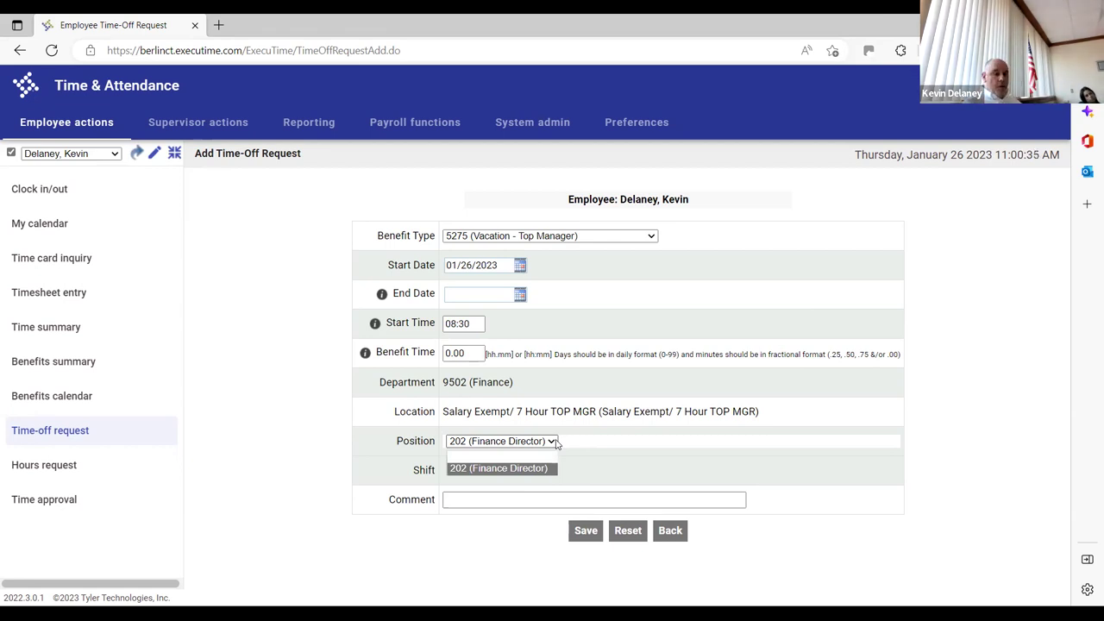
click(557, 443)
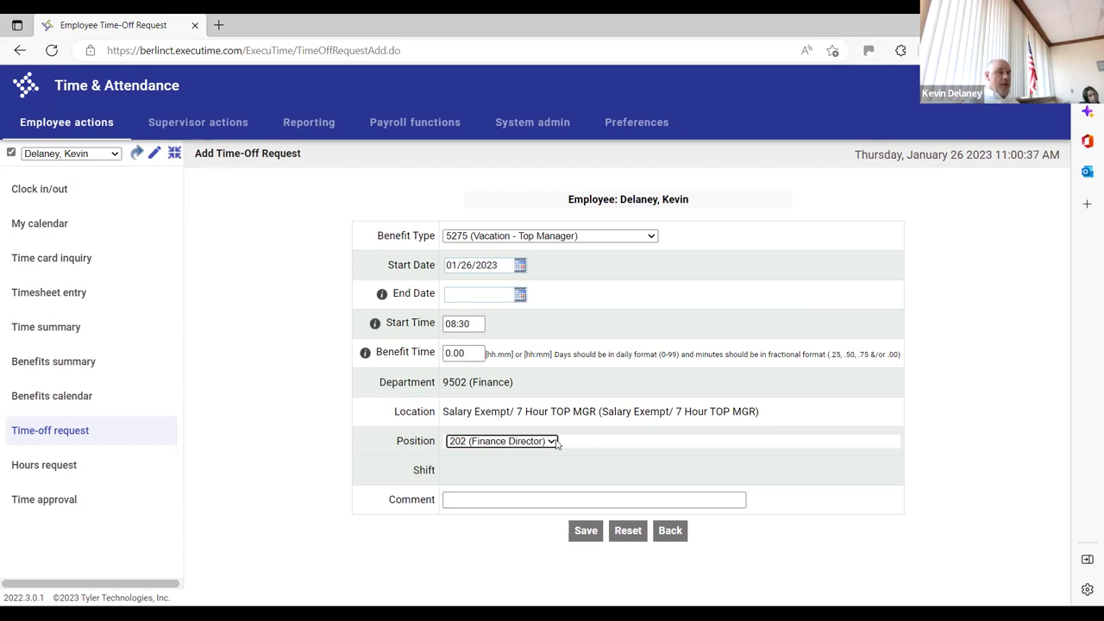
Leave the comment blank by dismissing its saved suggestions, then review the benefit types
click(480, 500)
click(481, 499)
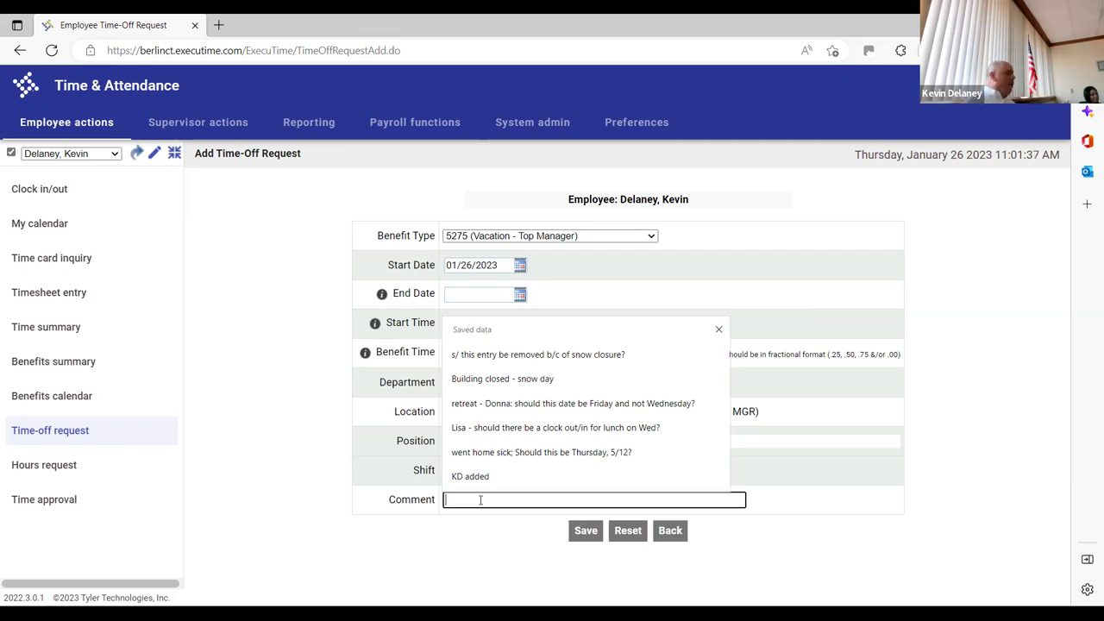
click(297, 448)
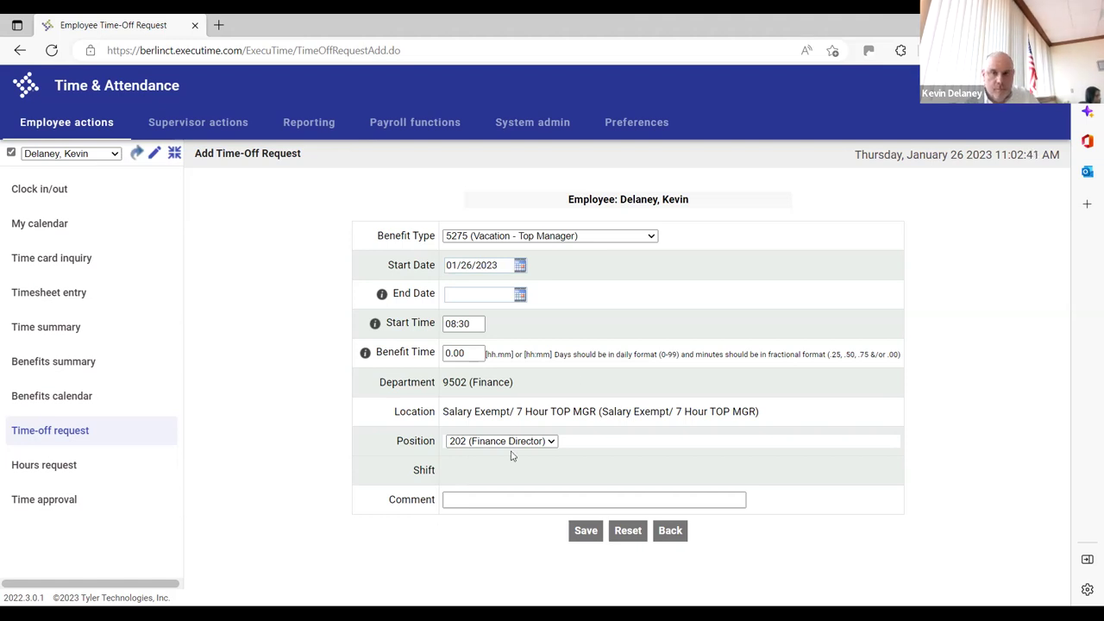
click(652, 239)
Abandon the unsaved time-off request and go to the Hours request list
click(651, 239)
click(672, 532)
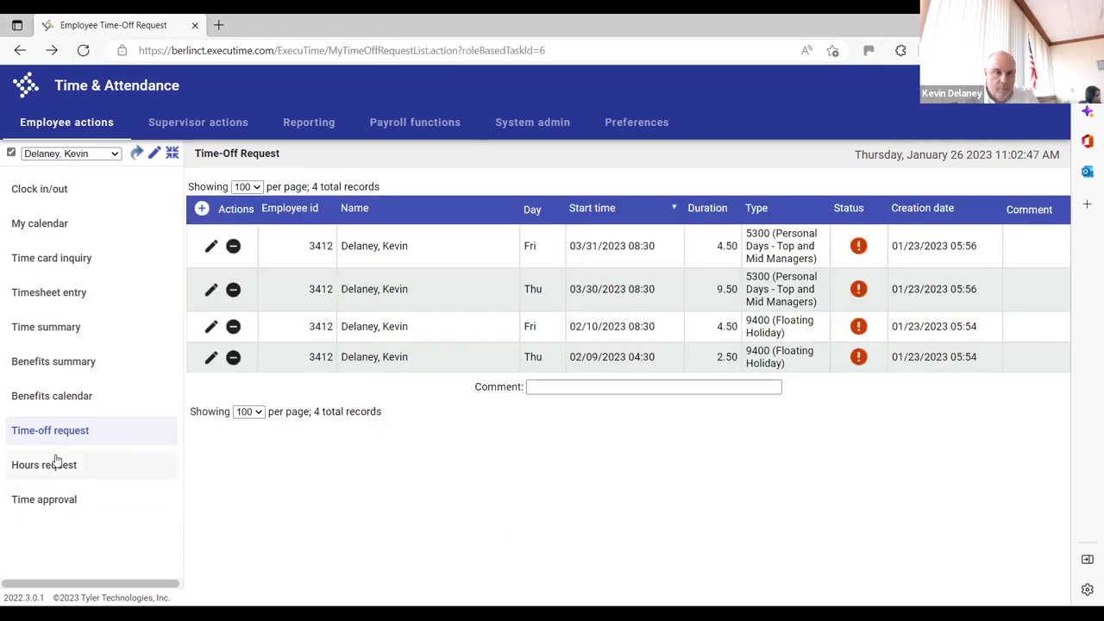
click(49, 464)
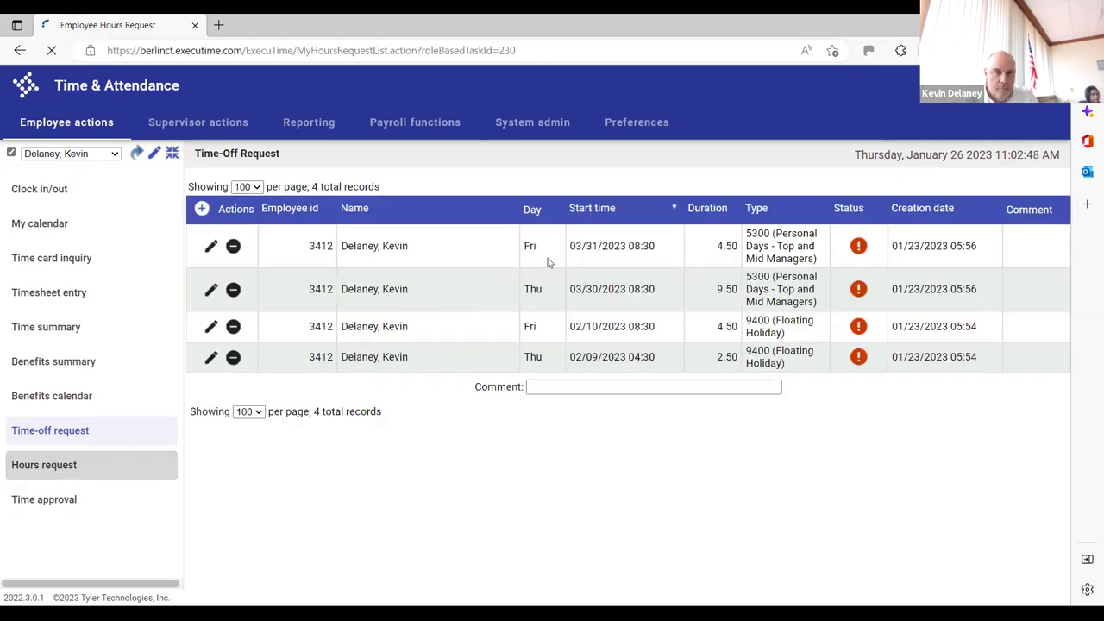
Start a new hours request, look over its Type options, then cancel back to the list
click(202, 210)
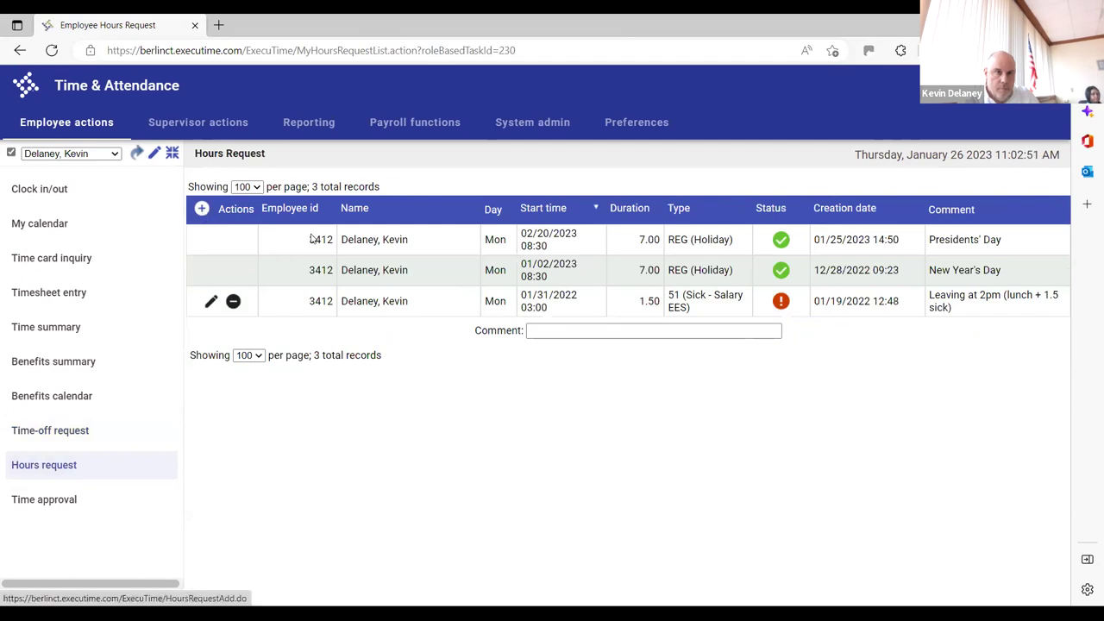
click(594, 235)
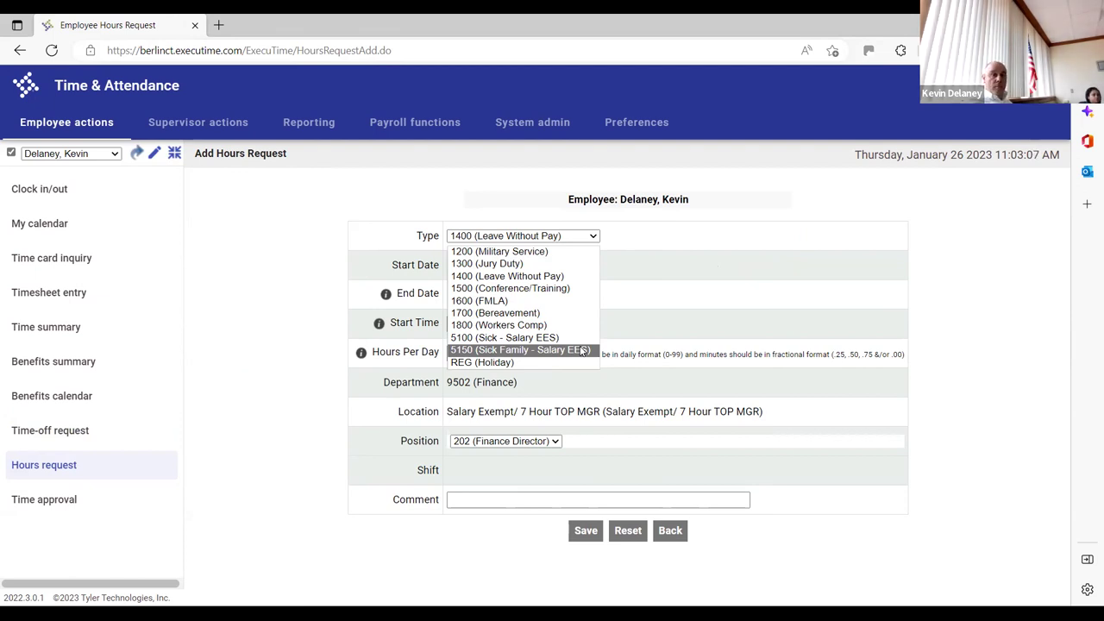
click(674, 537)
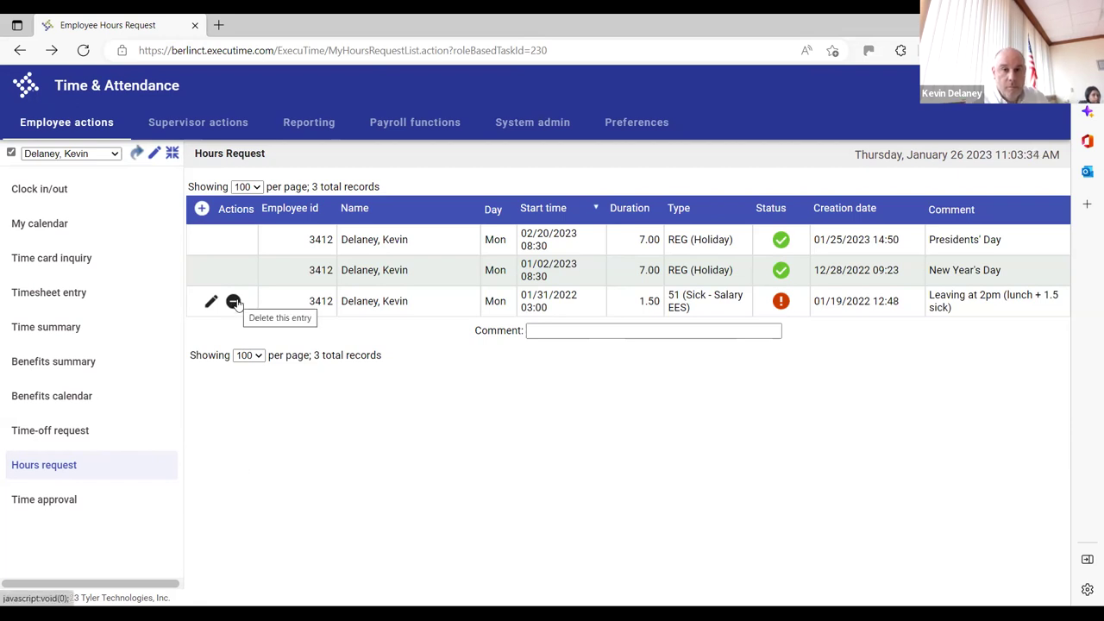
Begin deleting the pending 01/31/2022 sick-hours request, then answer No to keep it
click(233, 302)
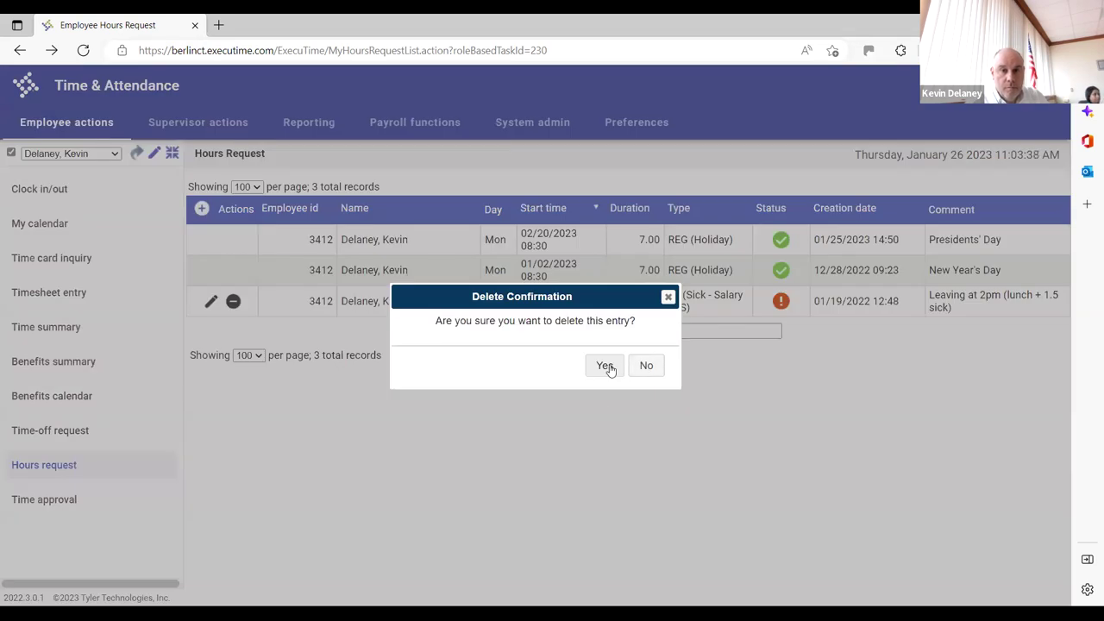
click(646, 369)
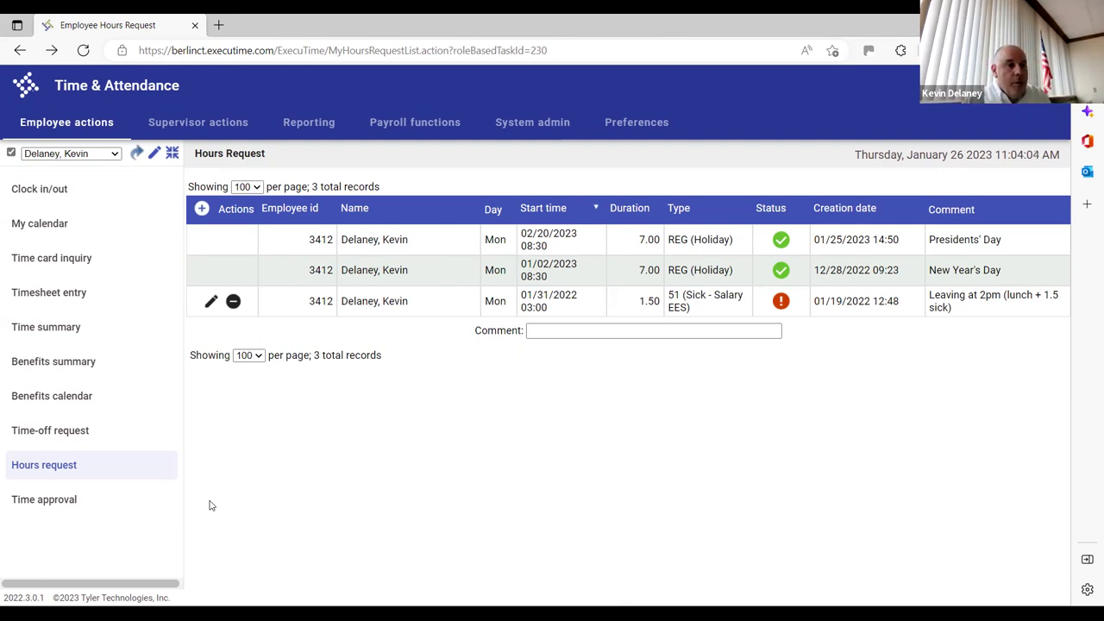
Add a new hours request (default 1400 Leave Without Pay, dept 9502) and list its types
click(203, 211)
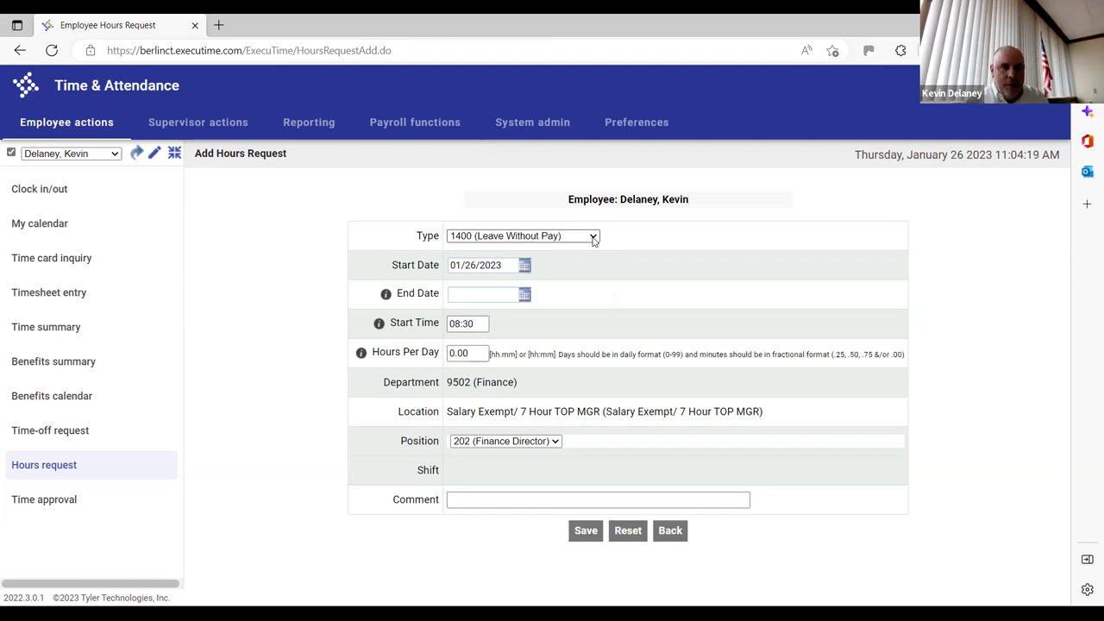
click(593, 237)
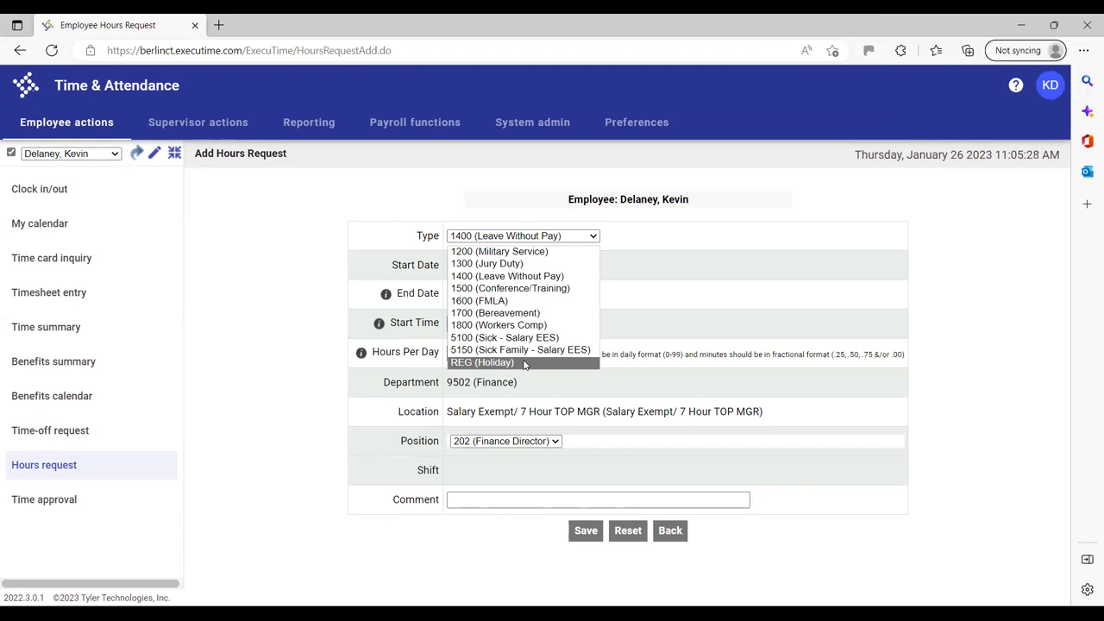
Change the request type from 1400 to 1500 (Conference/Training) and reopen the type list
click(554, 289)
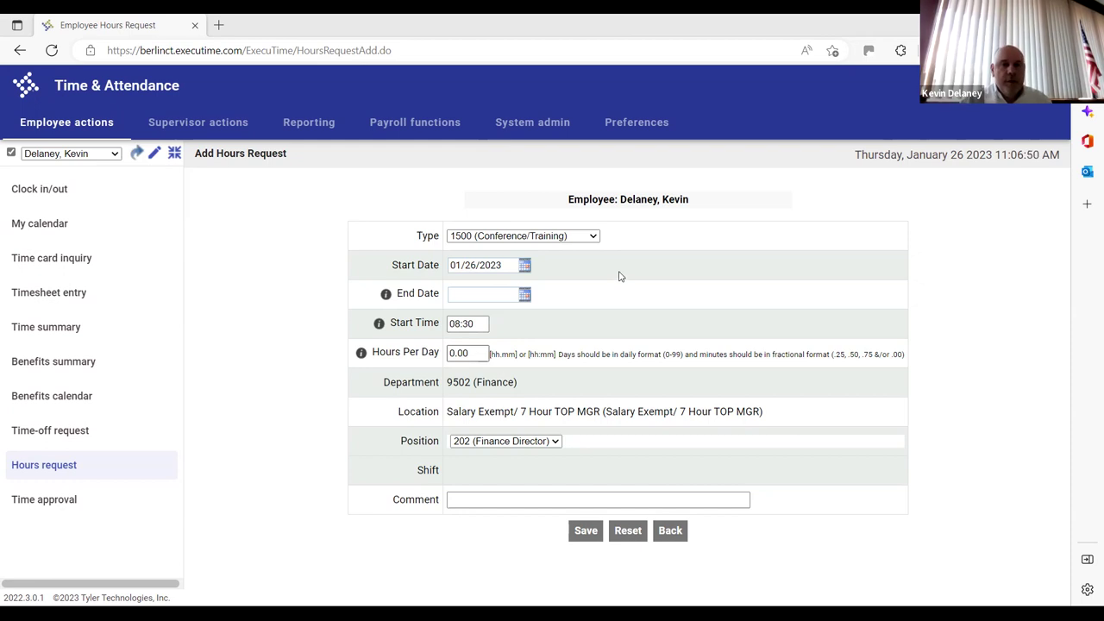
click(552, 235)
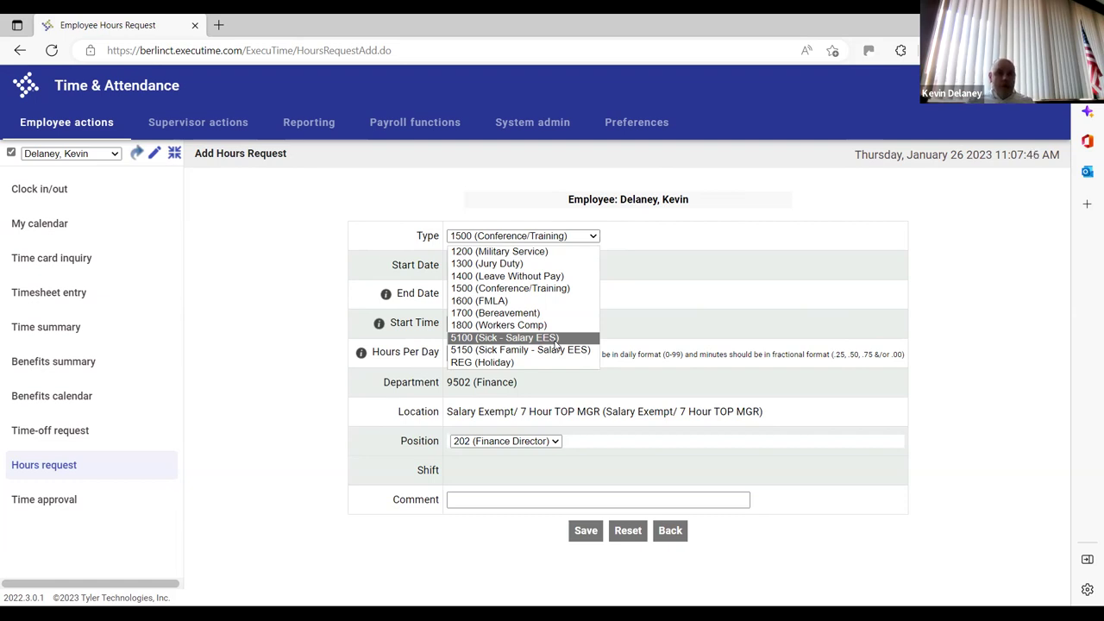
Close the type list unchanged and go Back to the Hours Request list without saving
click(288, 385)
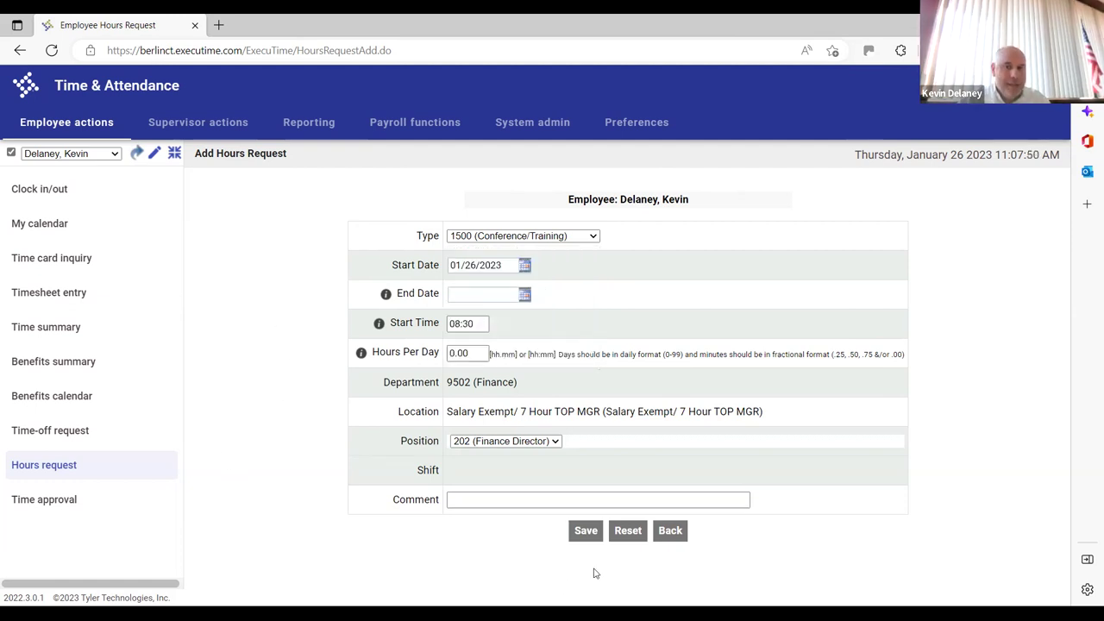
click(672, 530)
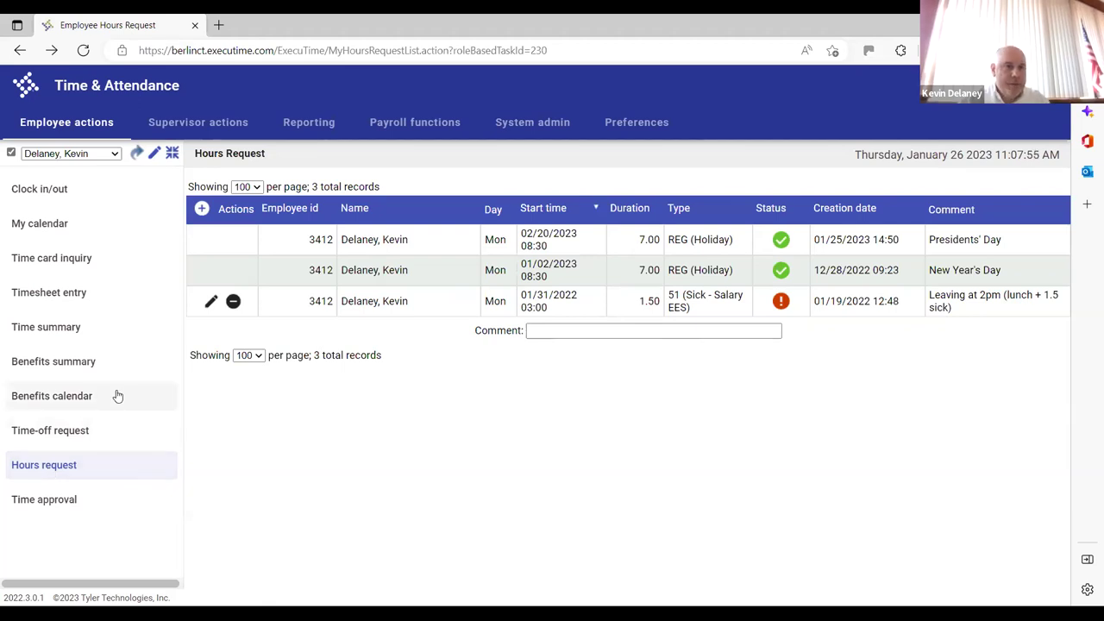
click(75, 433)
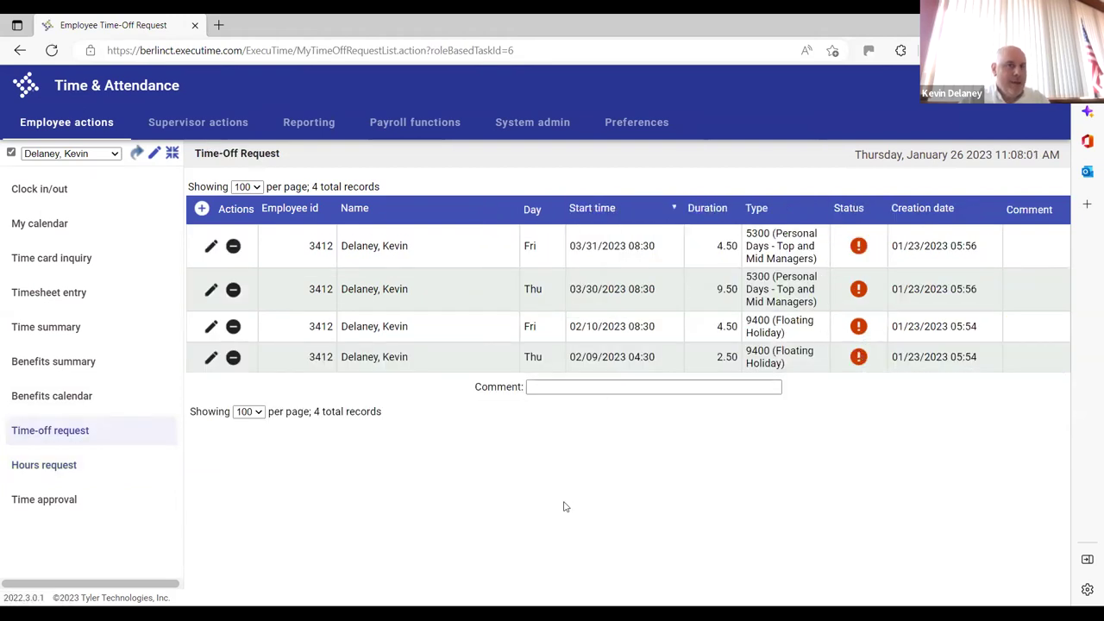
mouse_move(859, 248)
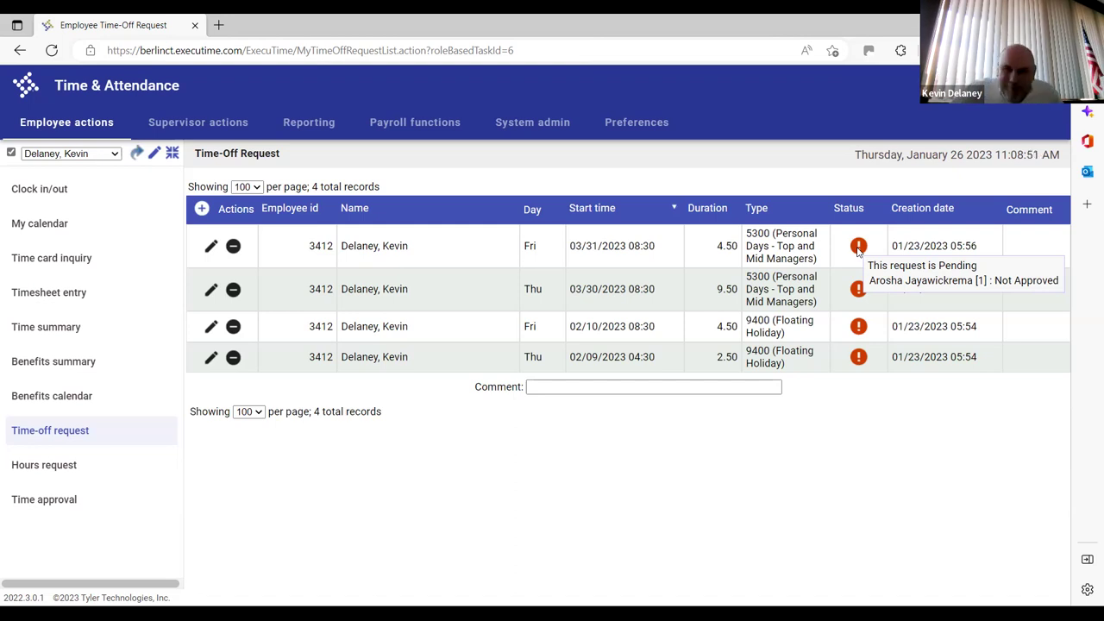
click(81, 466)
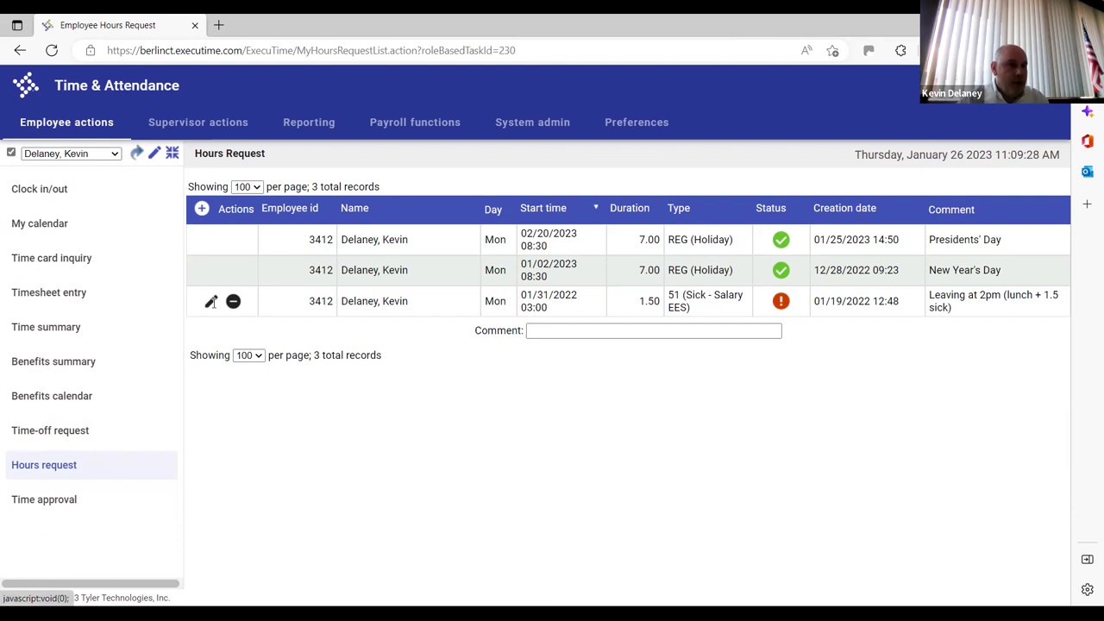
Open the 01/31/2022 request (1200 Military Service, 1.50 hours) in Edit Hours Request
click(211, 301)
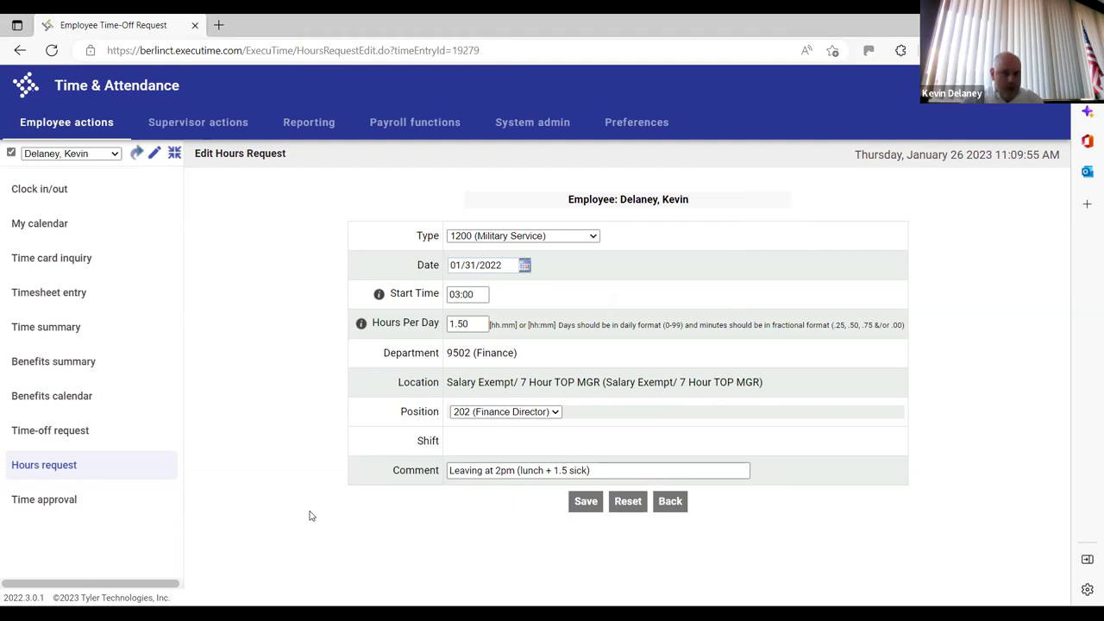
Change the 01/31/2022 request to 5100 (Sick - Salary EES) with 3.0 hours per day and save
drag(370, 474, 276, 544)
click(276, 543)
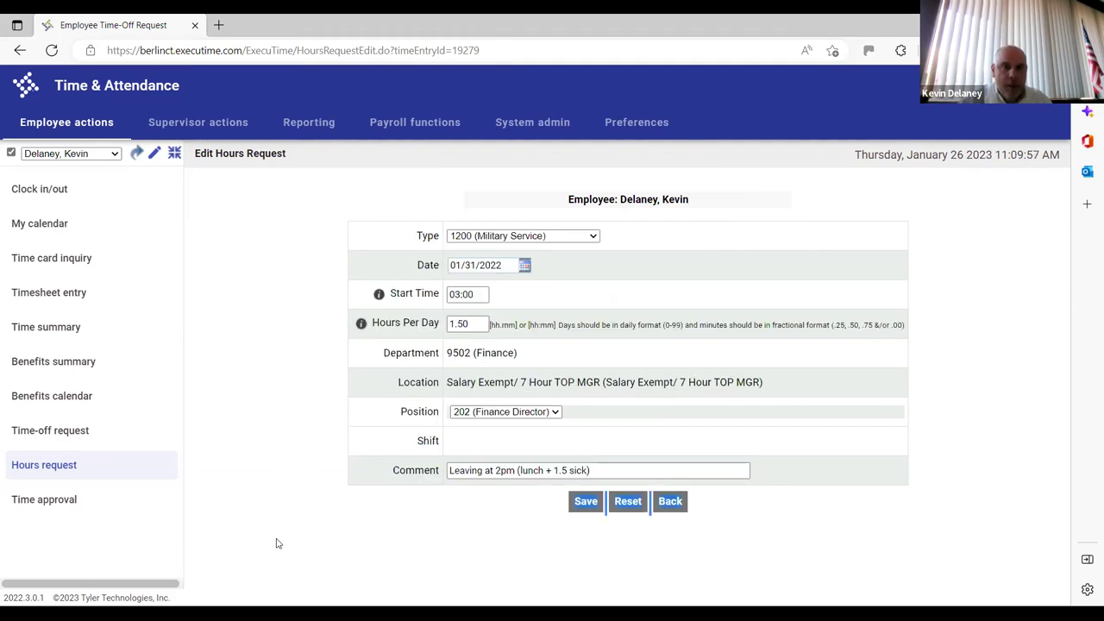
click(594, 238)
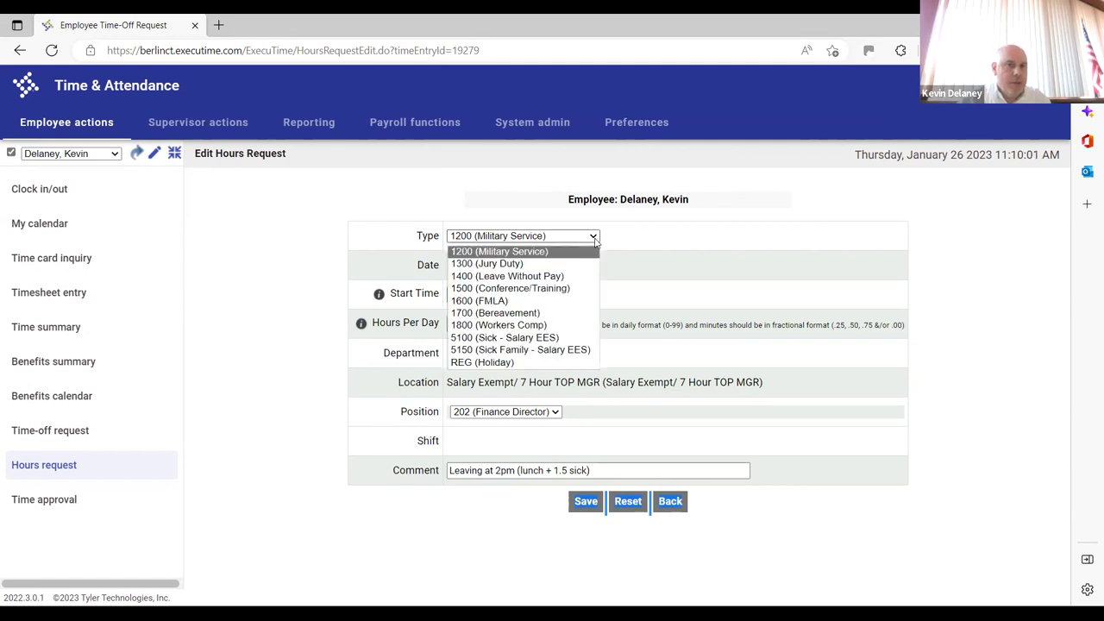
click(566, 338)
drag(473, 325, 447, 324)
text(3.0)
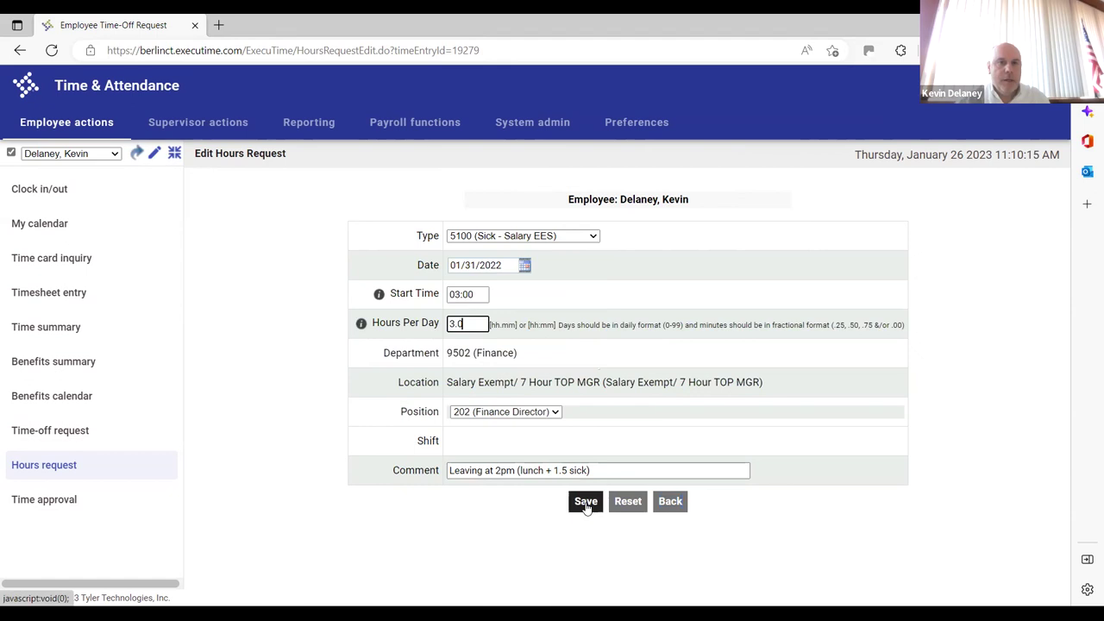
click(585, 504)
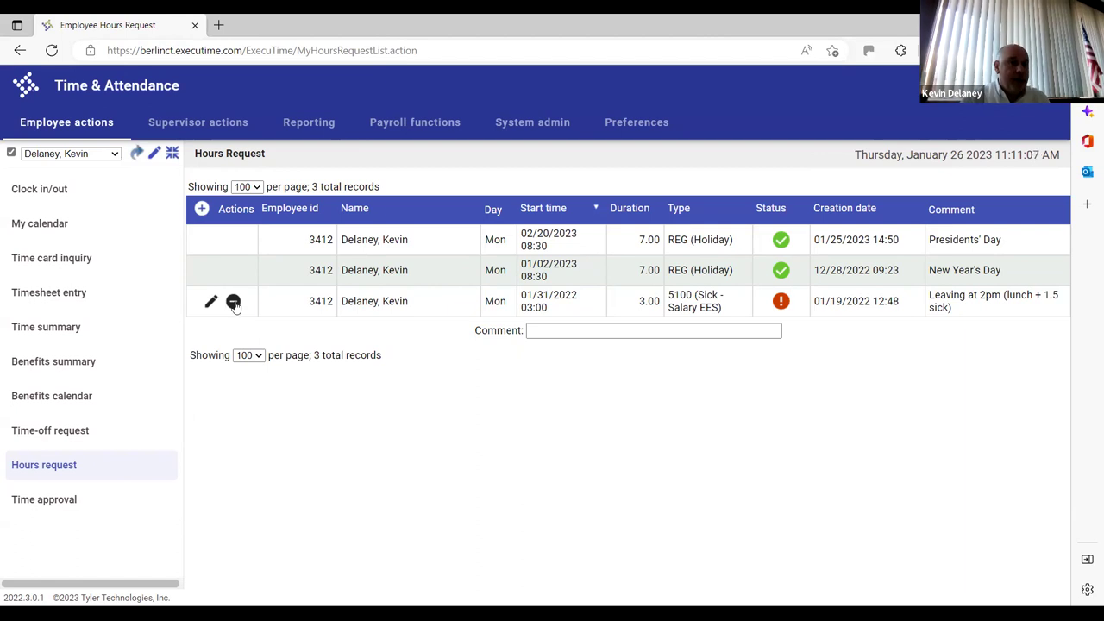
Delete the 01/31/2022 sick request after confirming, then go to Timesheet Entry
click(233, 303)
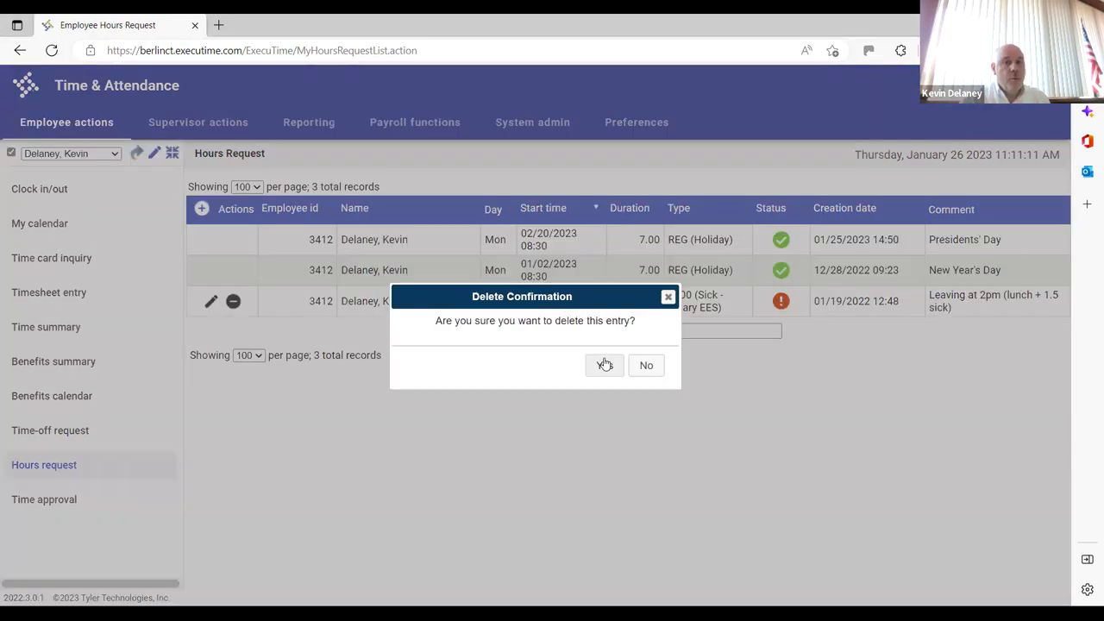
click(605, 365)
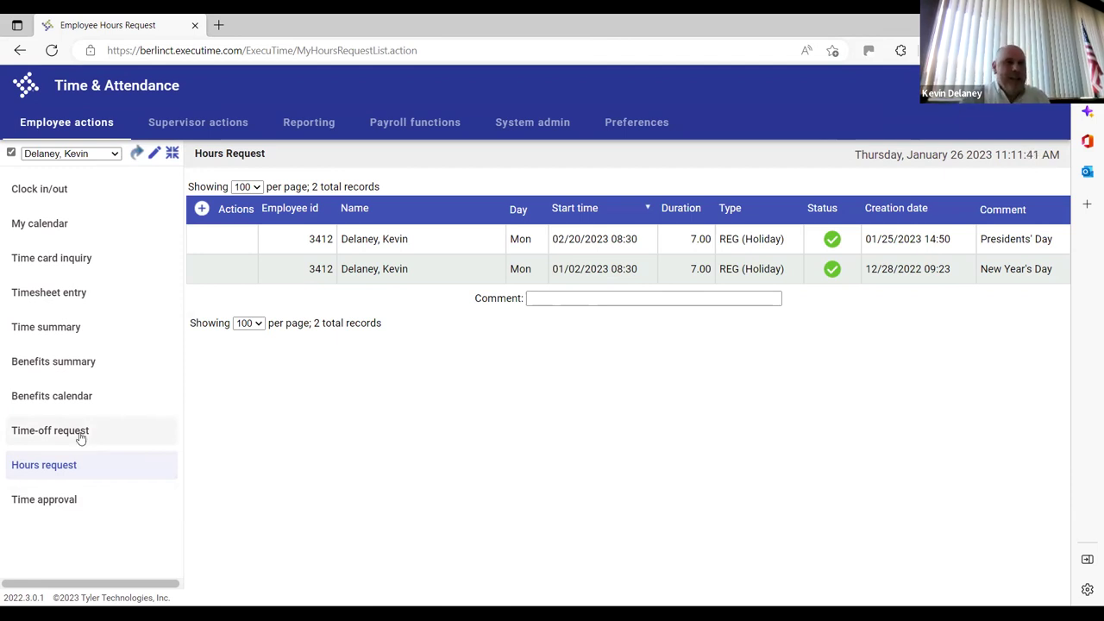
click(56, 296)
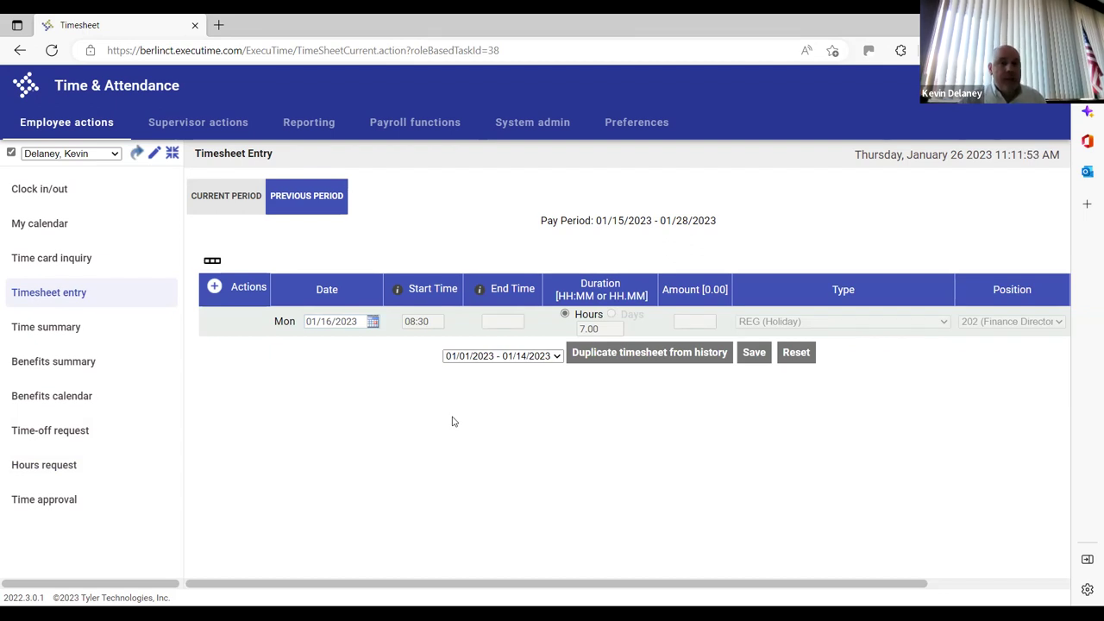
Add a 01/25/2023 row with 7.00 hours of REG (Clock in/out), position 202 (Finance Director)
click(215, 289)
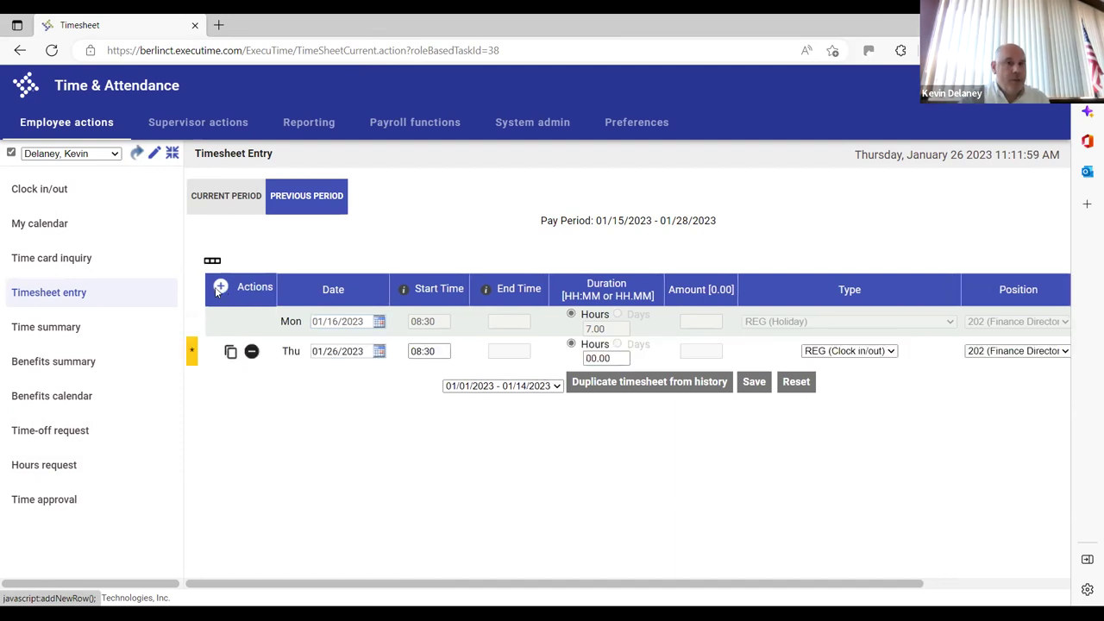
click(377, 348)
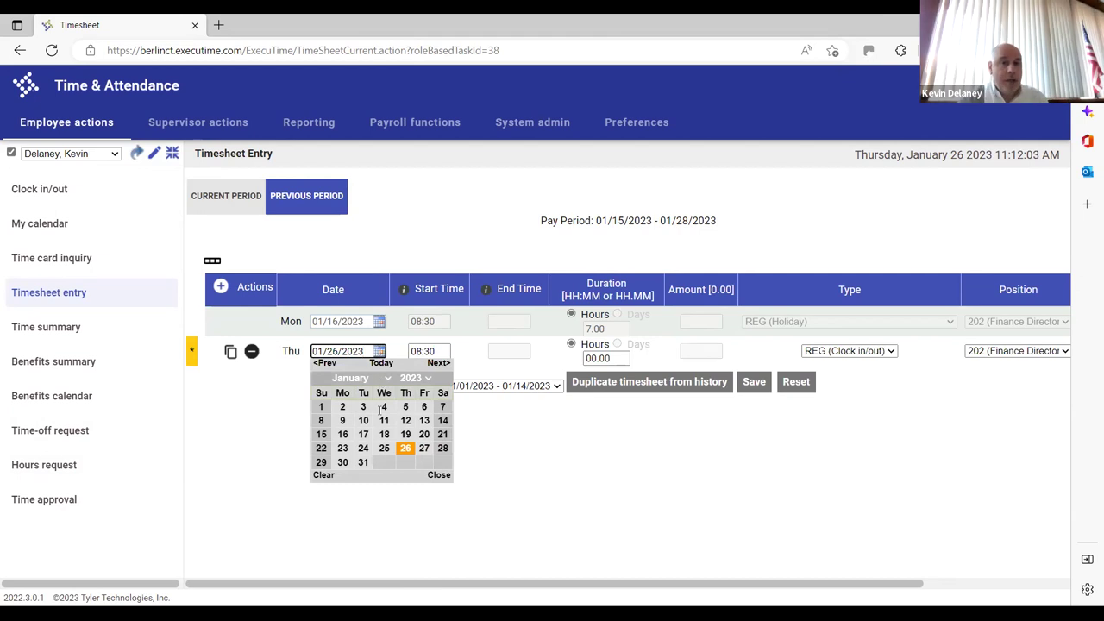
click(384, 448)
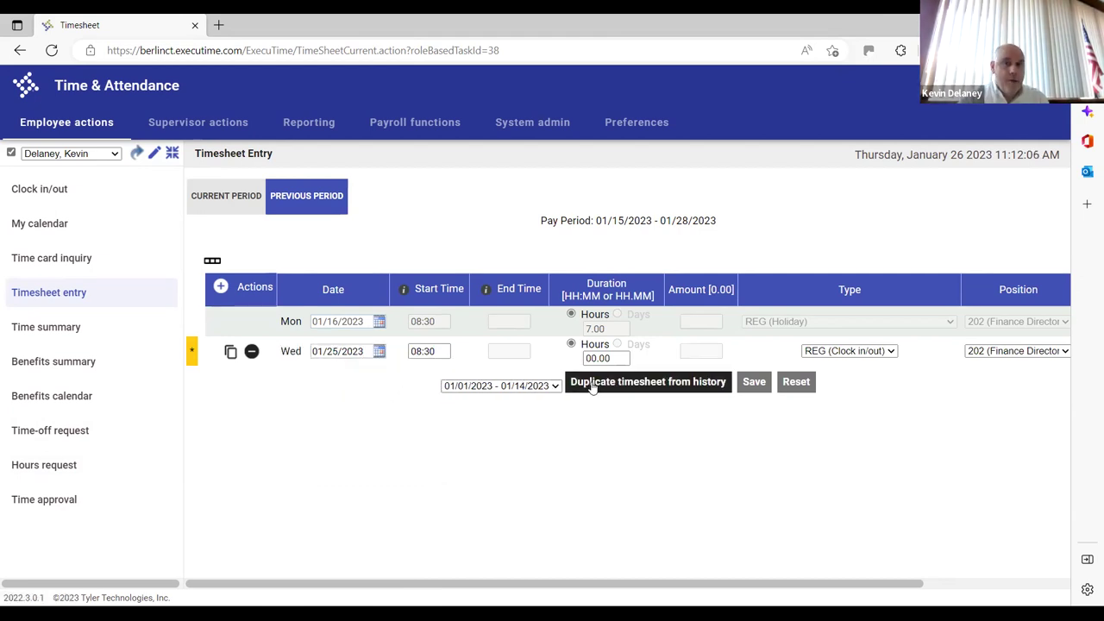
click(615, 361)
text(7)
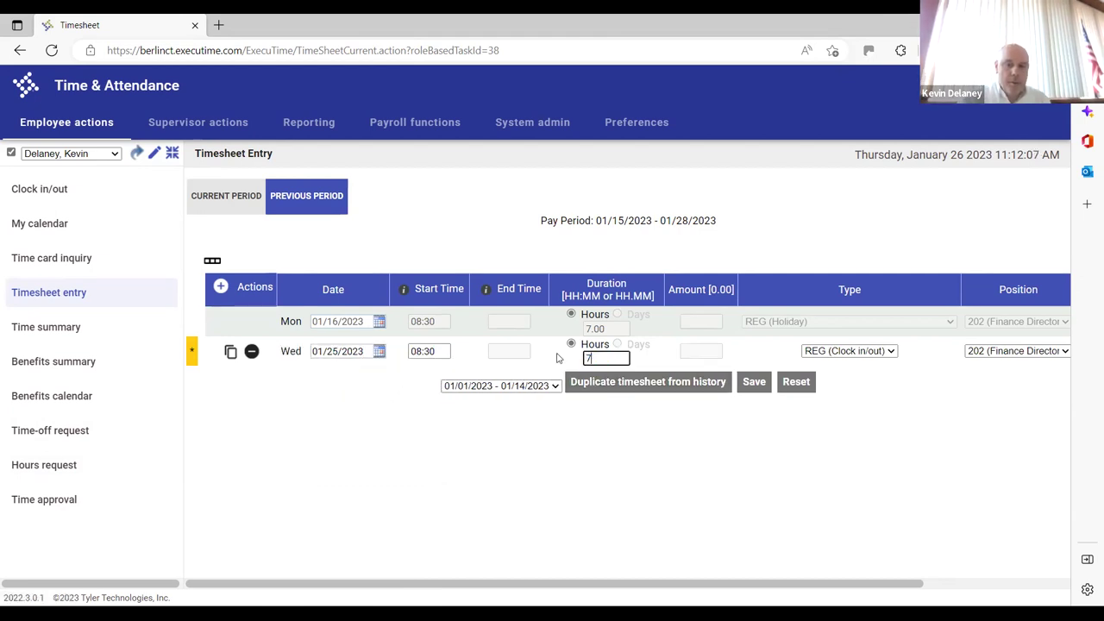
text(.00)
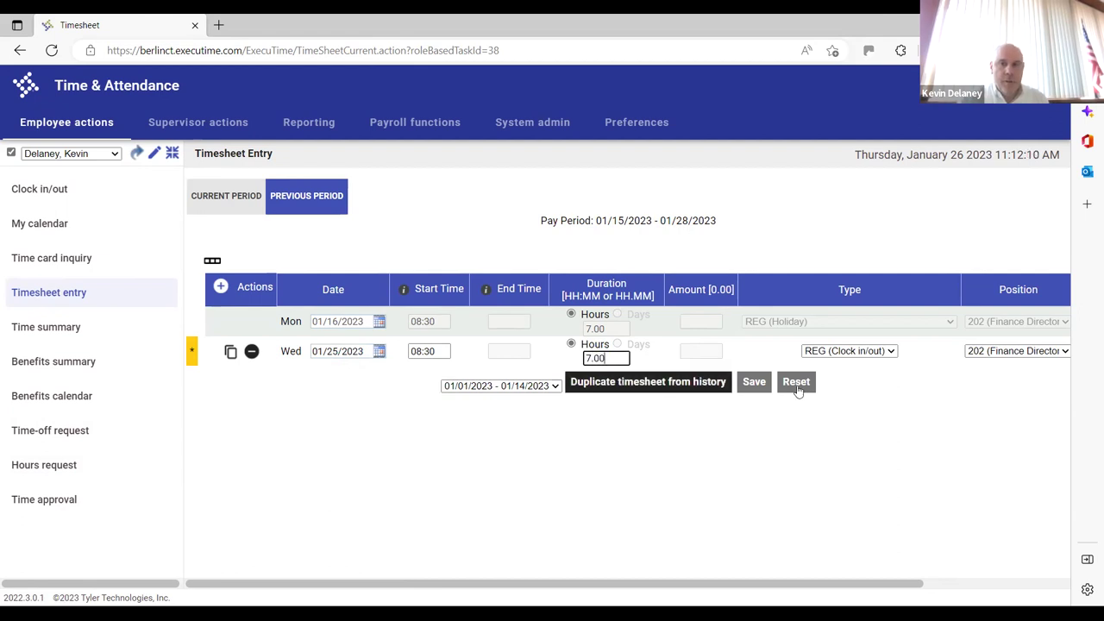
key(Tab)
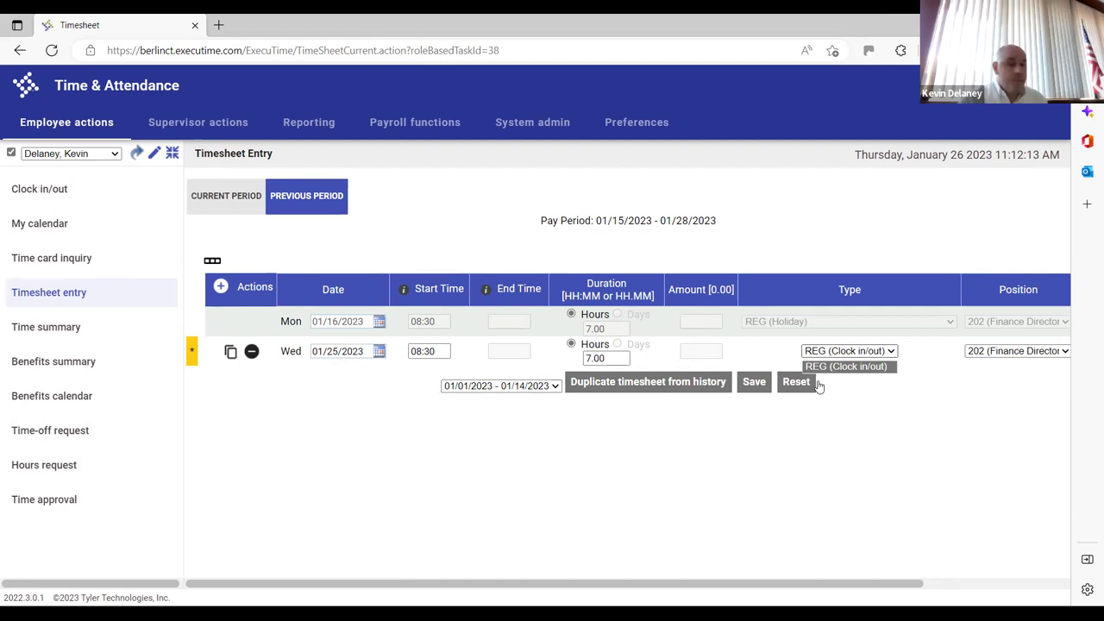
click(888, 354)
click(1013, 351)
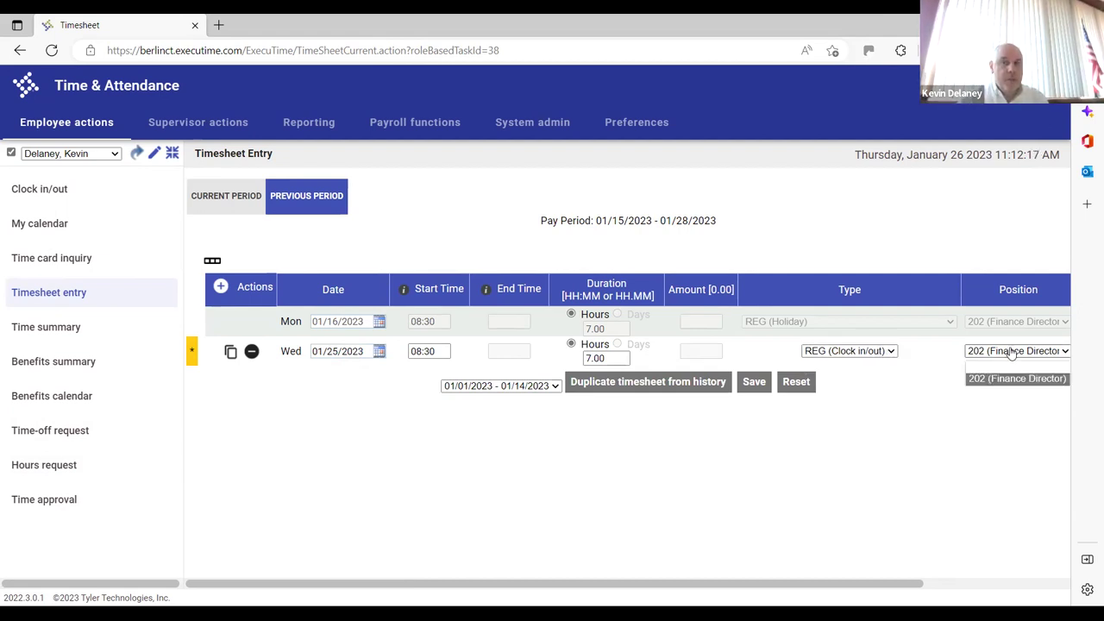
click(1013, 352)
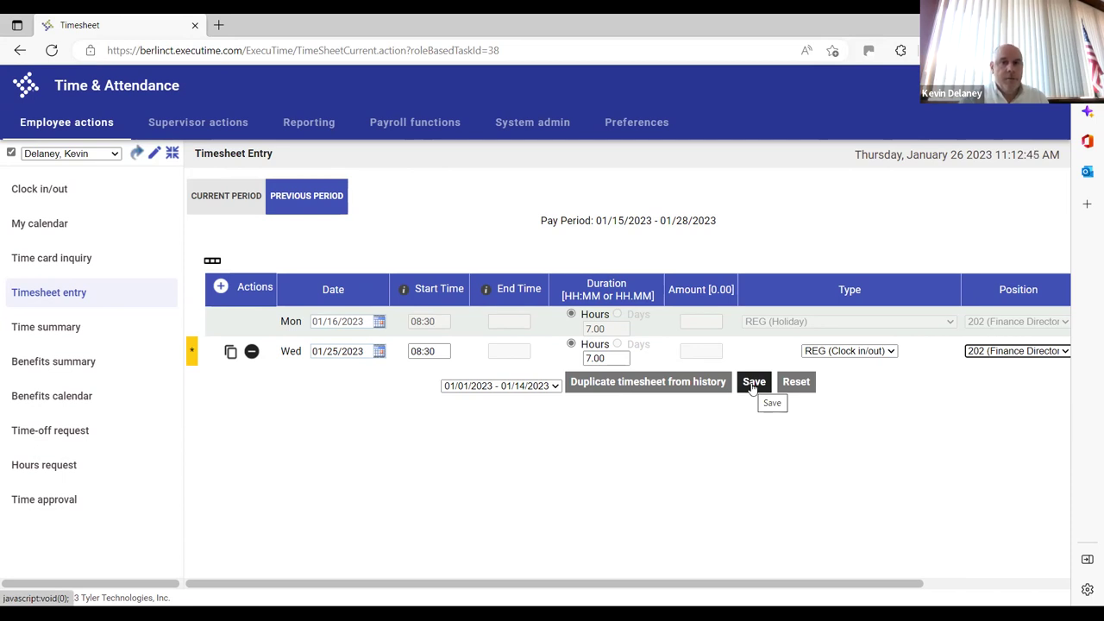
Save the timesheet, accepting the warning that previous approvals will be overridden
click(754, 386)
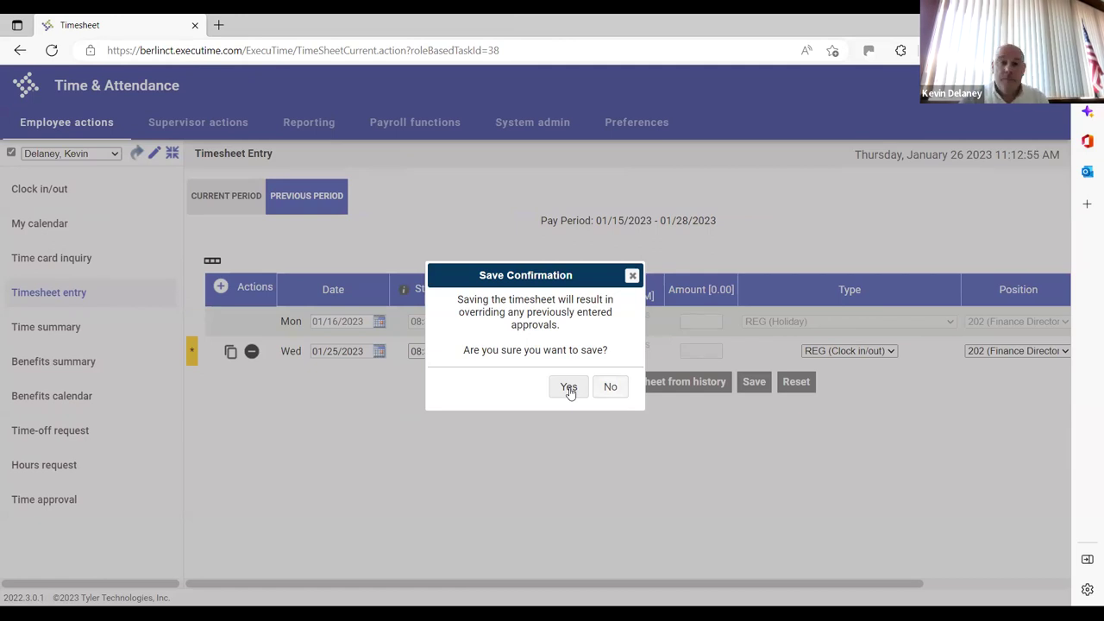
click(569, 388)
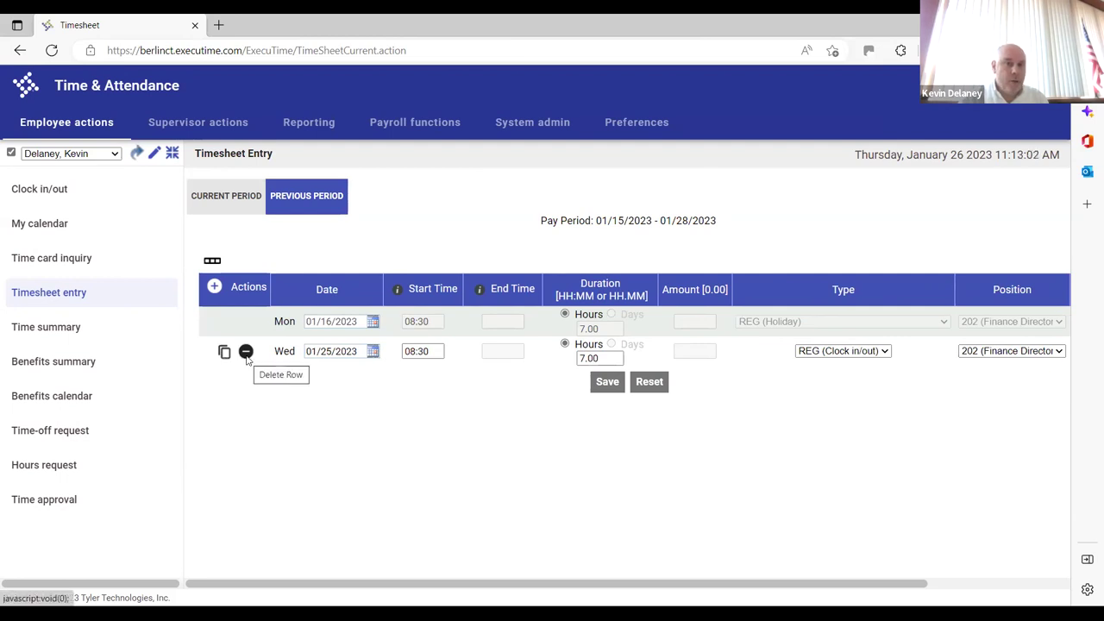
click(602, 361)
drag(602, 362, 557, 368)
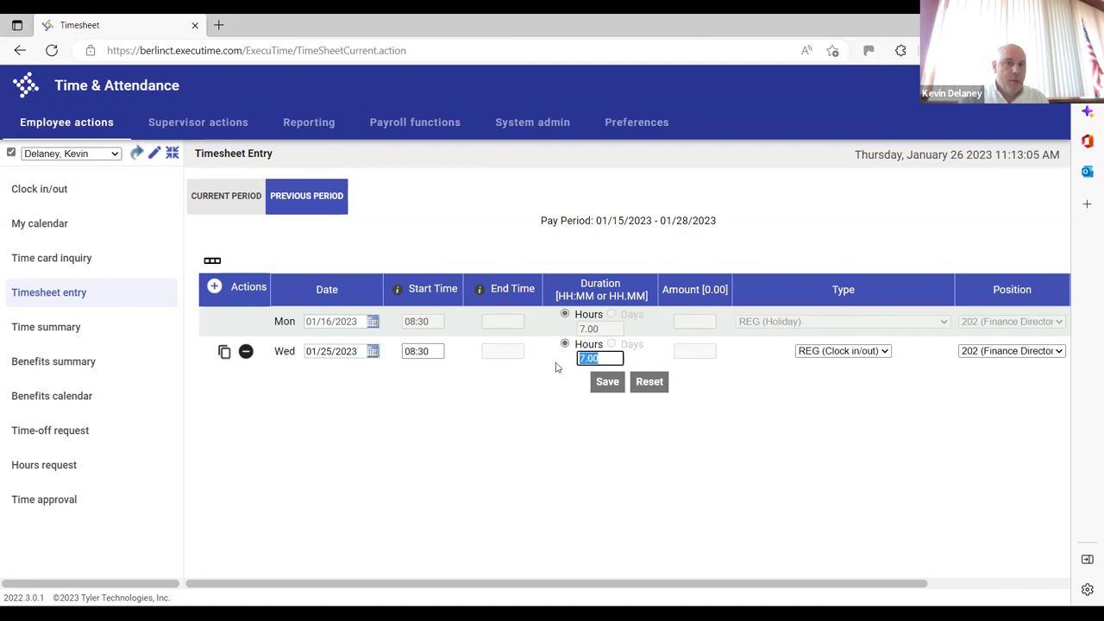
text(7)
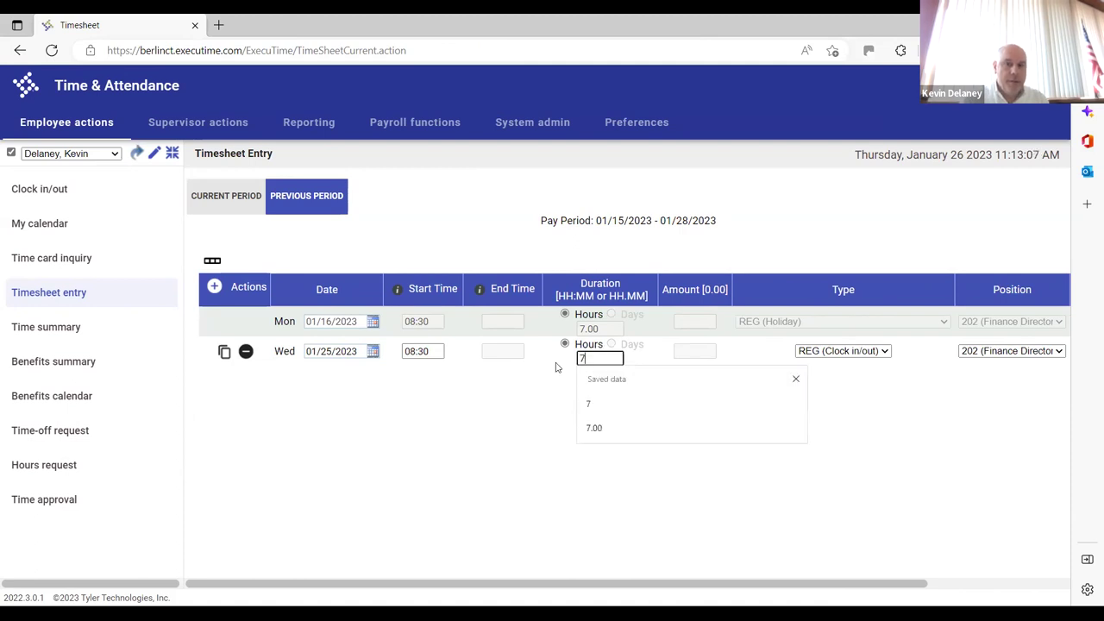
click(558, 369)
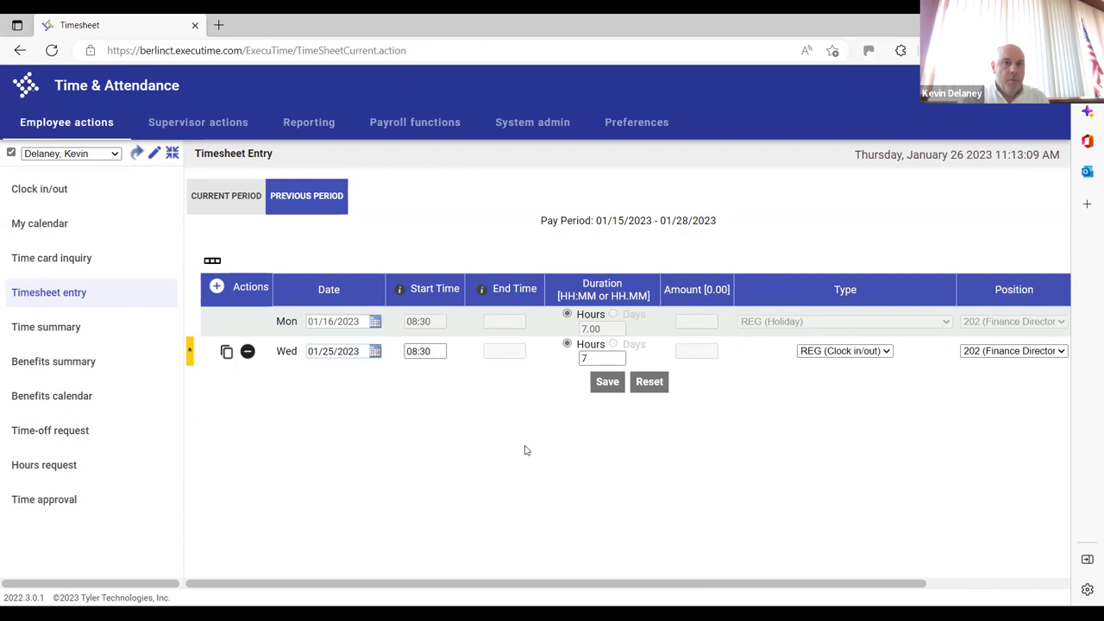
click(594, 363)
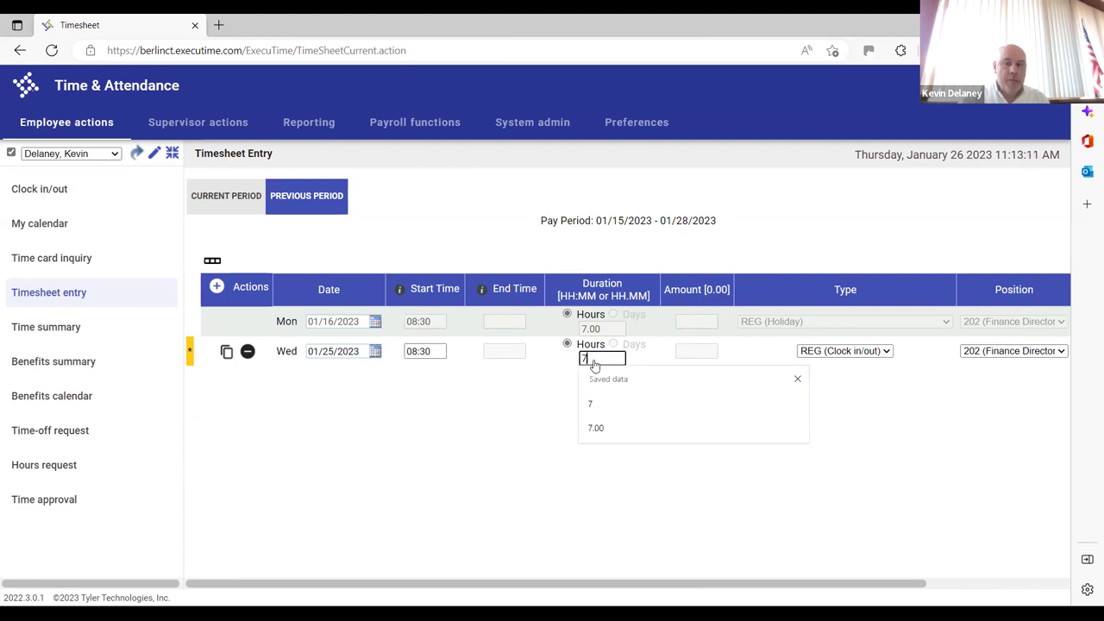
text(.00)
click(608, 386)
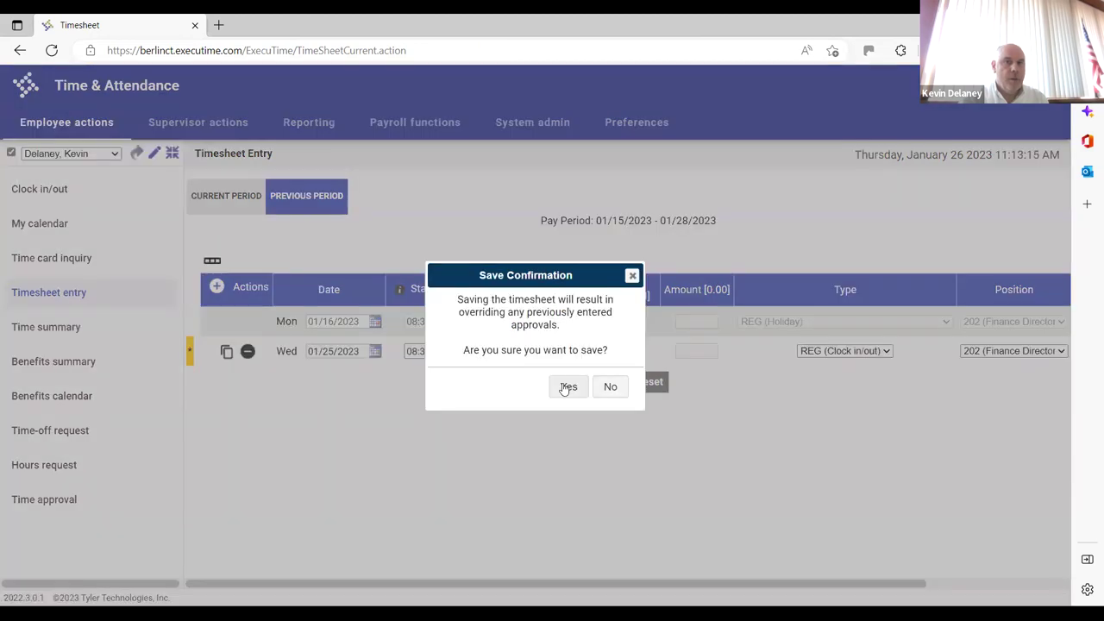
click(566, 390)
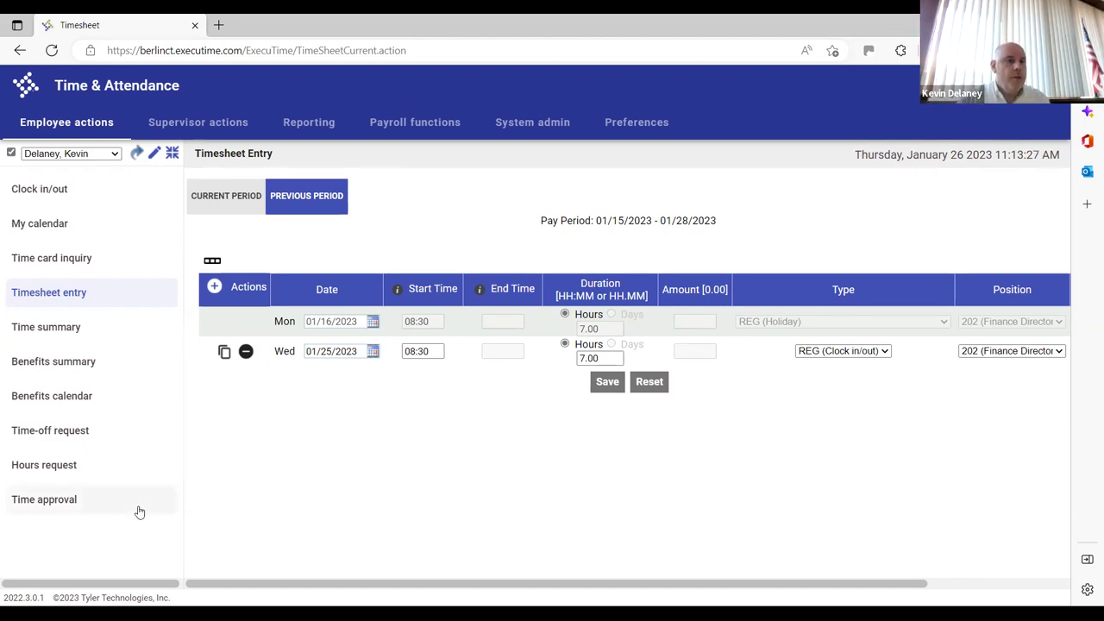
click(60, 504)
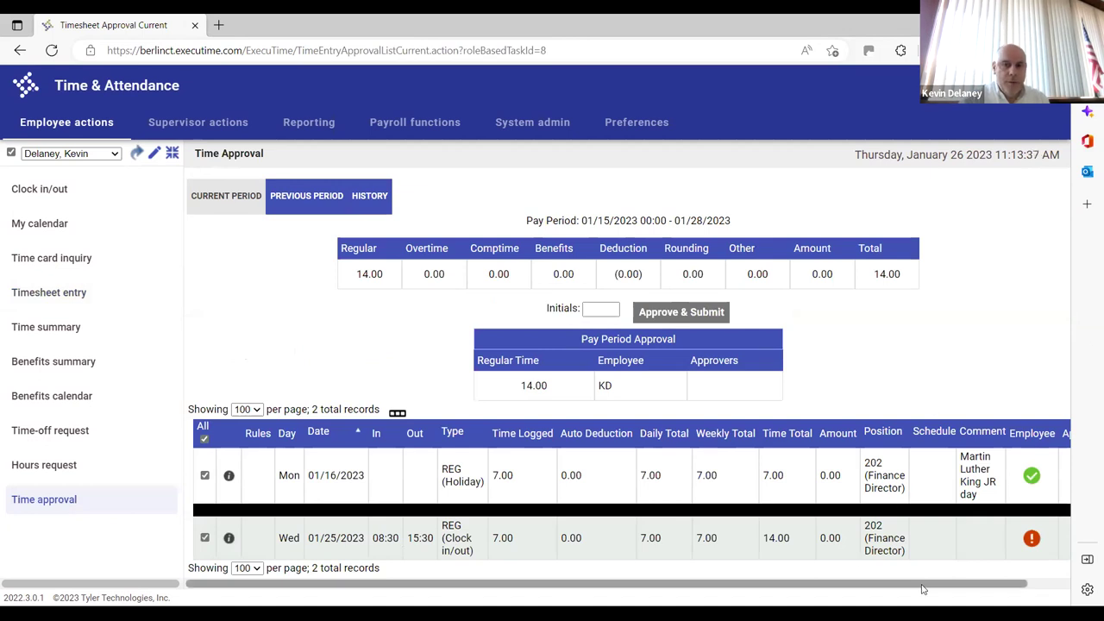
drag(1009, 584, 1053, 584)
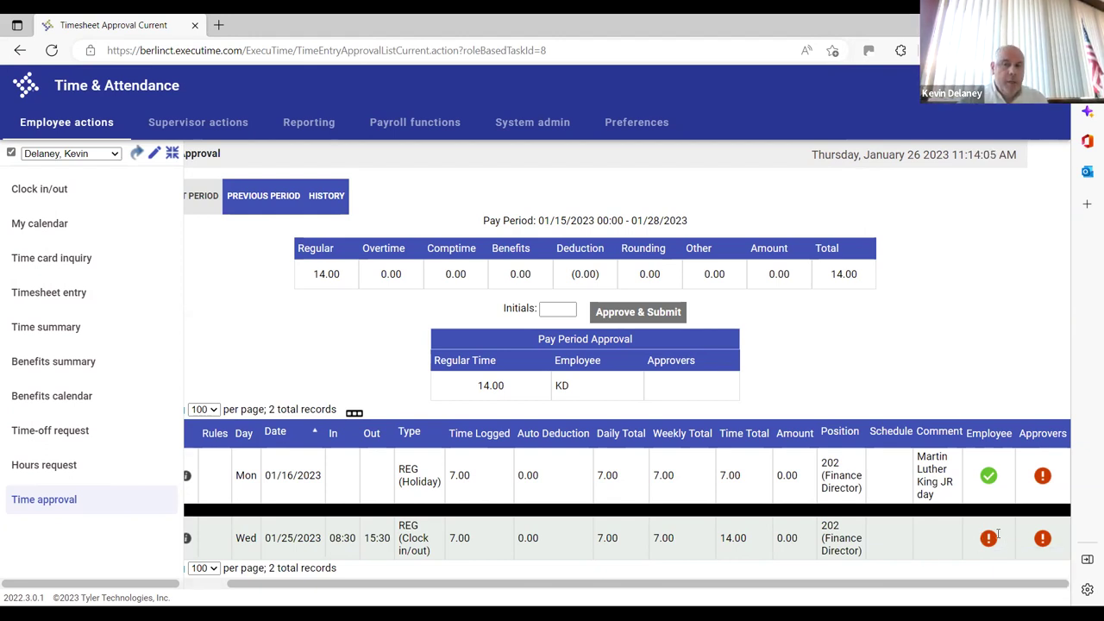
mouse_move(1043, 535)
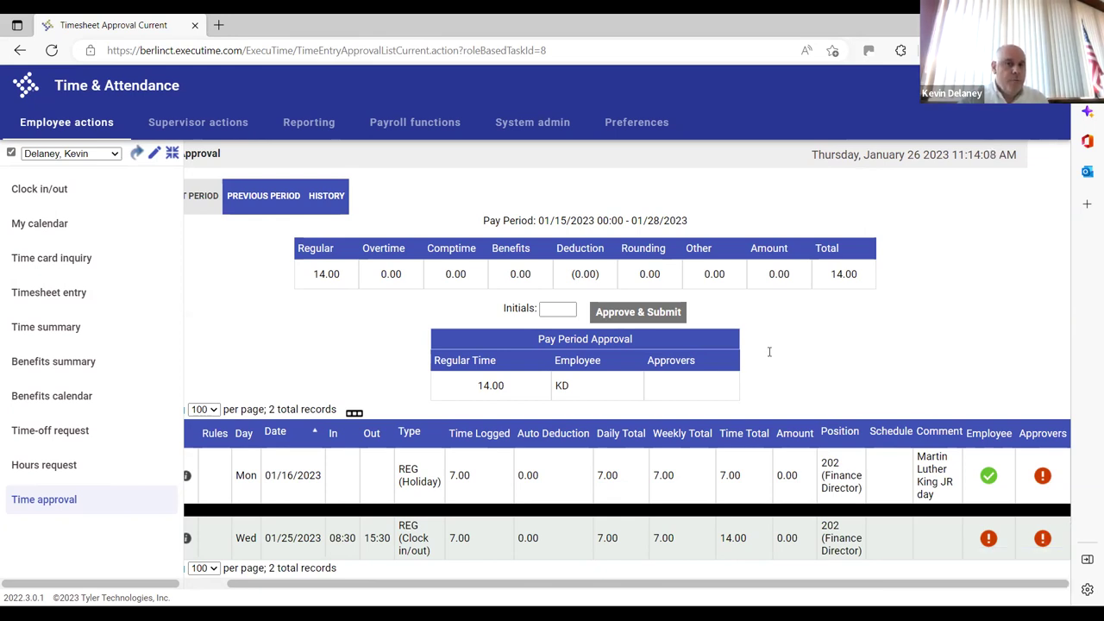
mouse_move(999, 543)
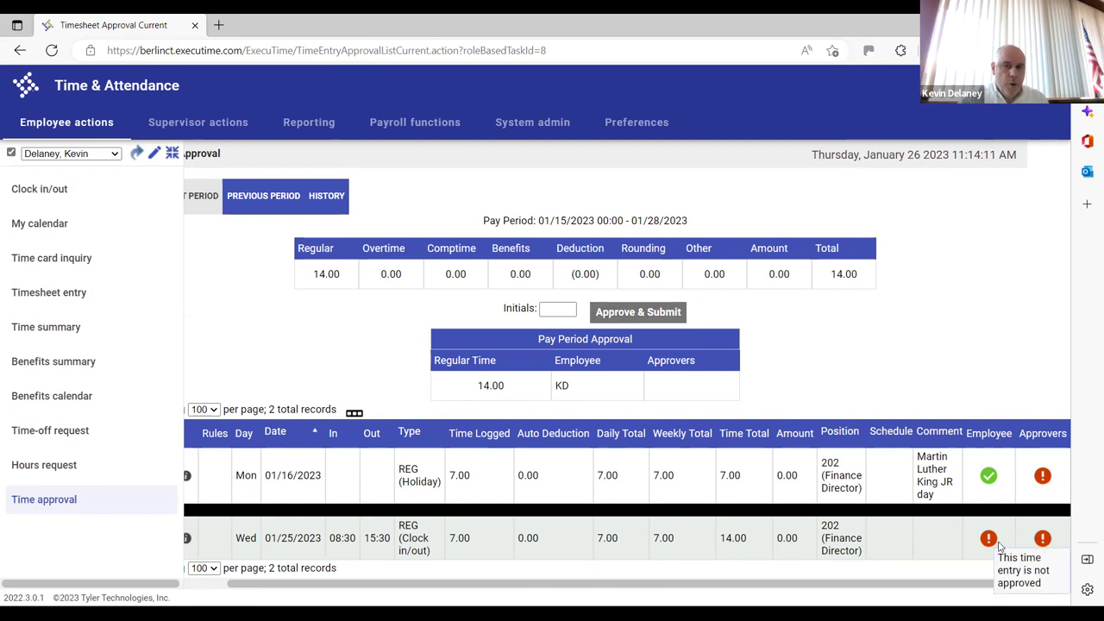
mouse_move(982, 480)
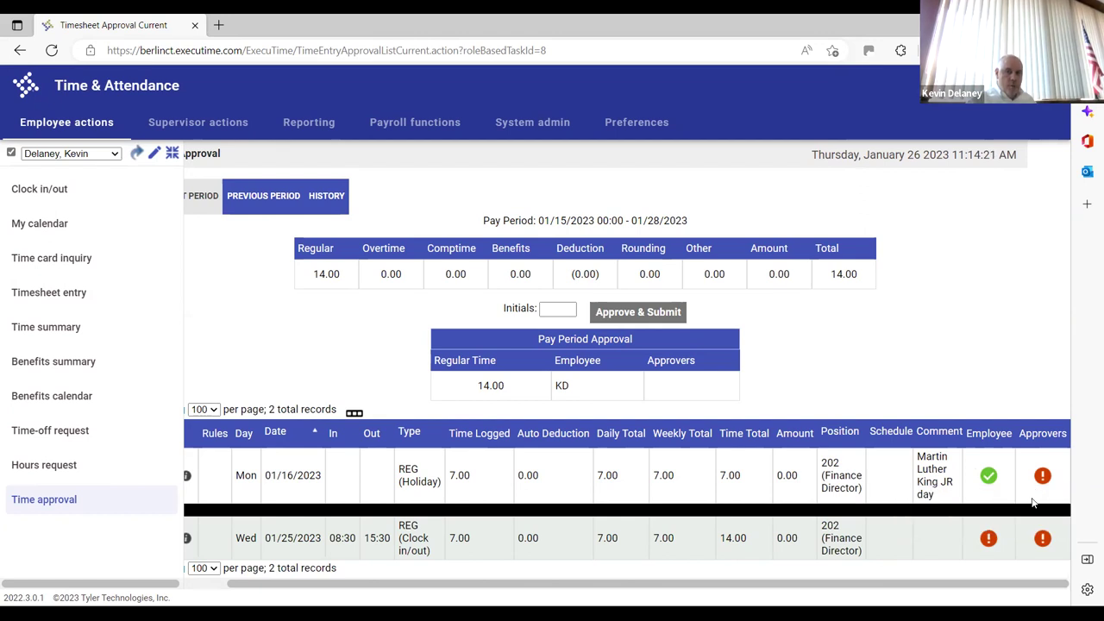
mouse_move(1042, 478)
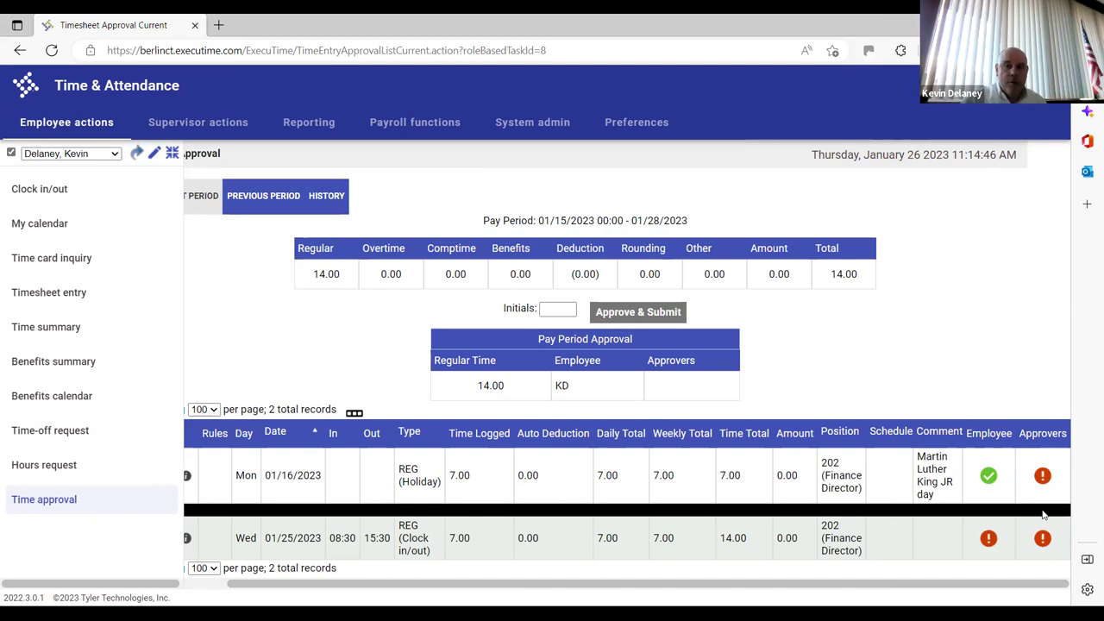
mouse_move(1043, 514)
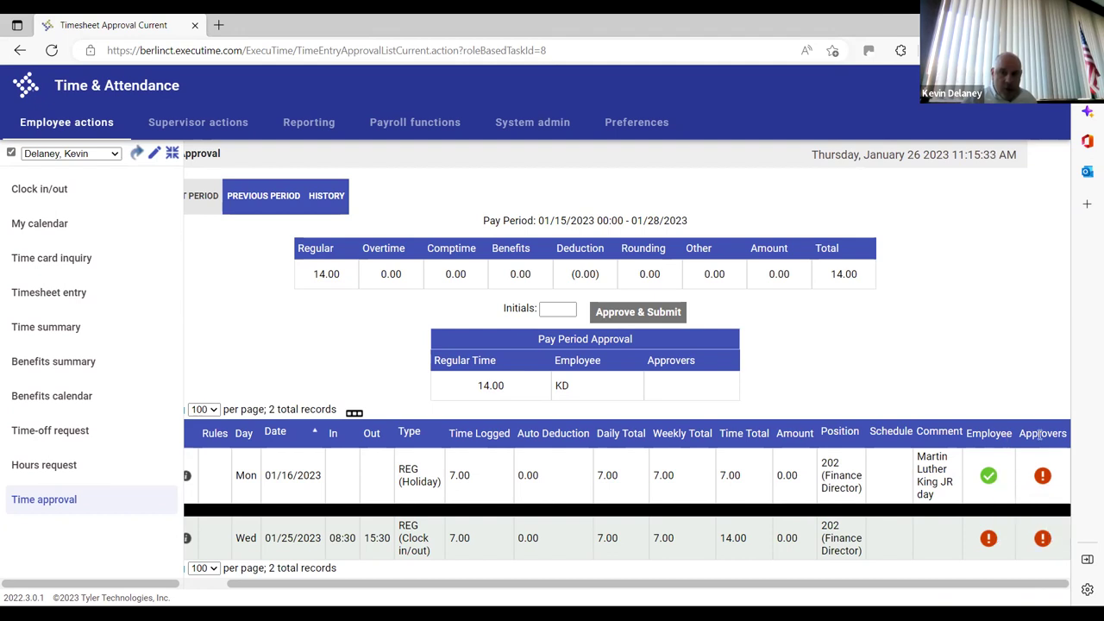
mouse_move(1042, 474)
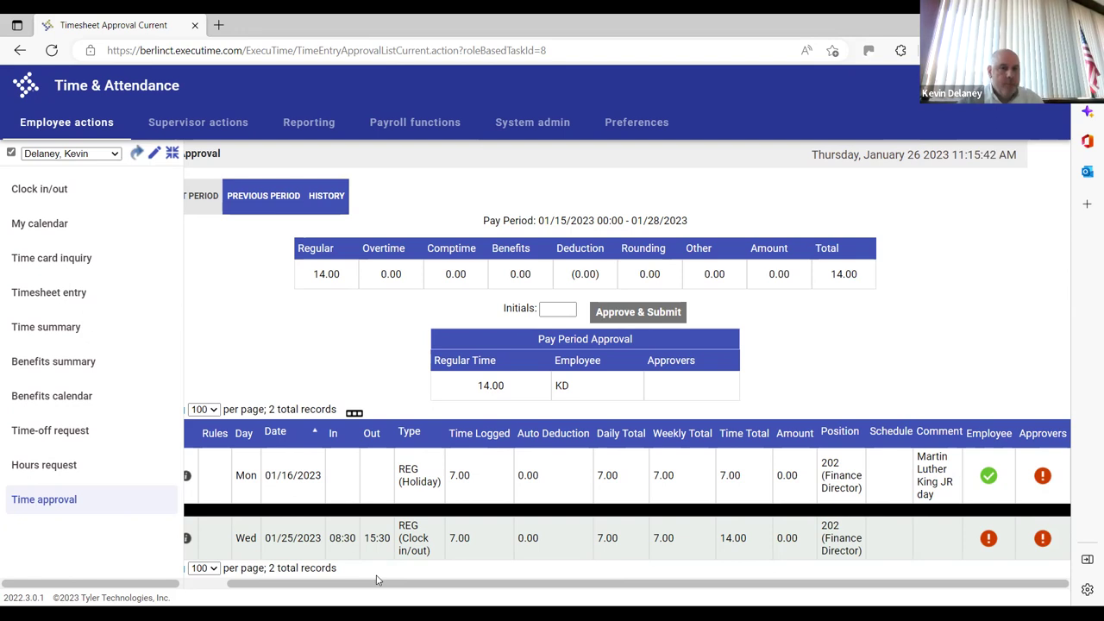
click(205, 584)
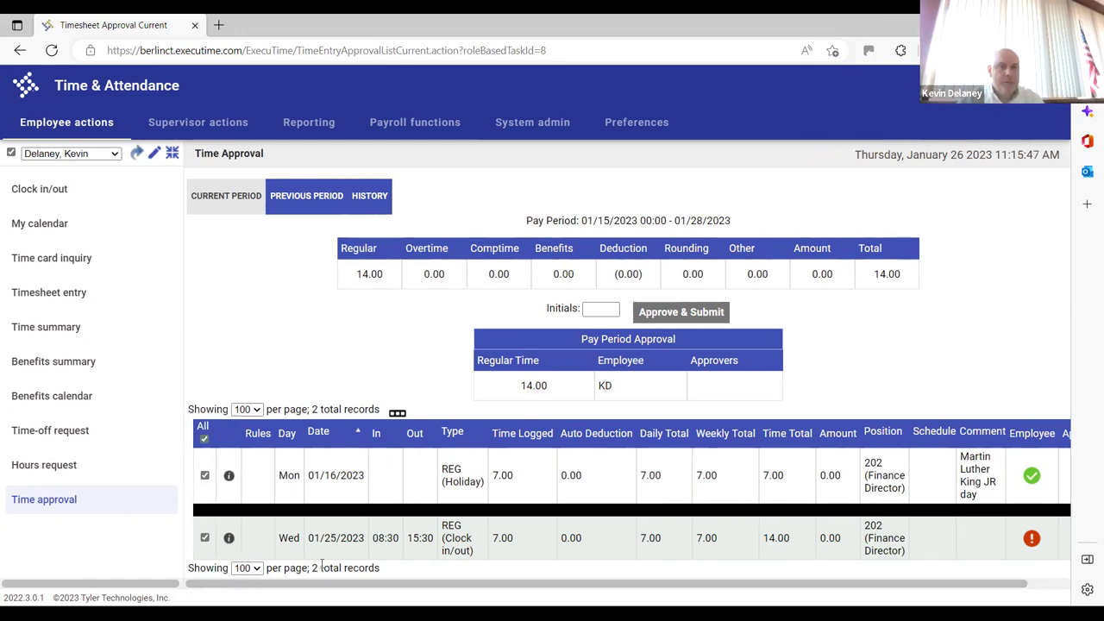
mouse_move(409, 584)
mouse_down()
mouse_move(476, 573)
mouse_move(391, 583)
mouse_up()
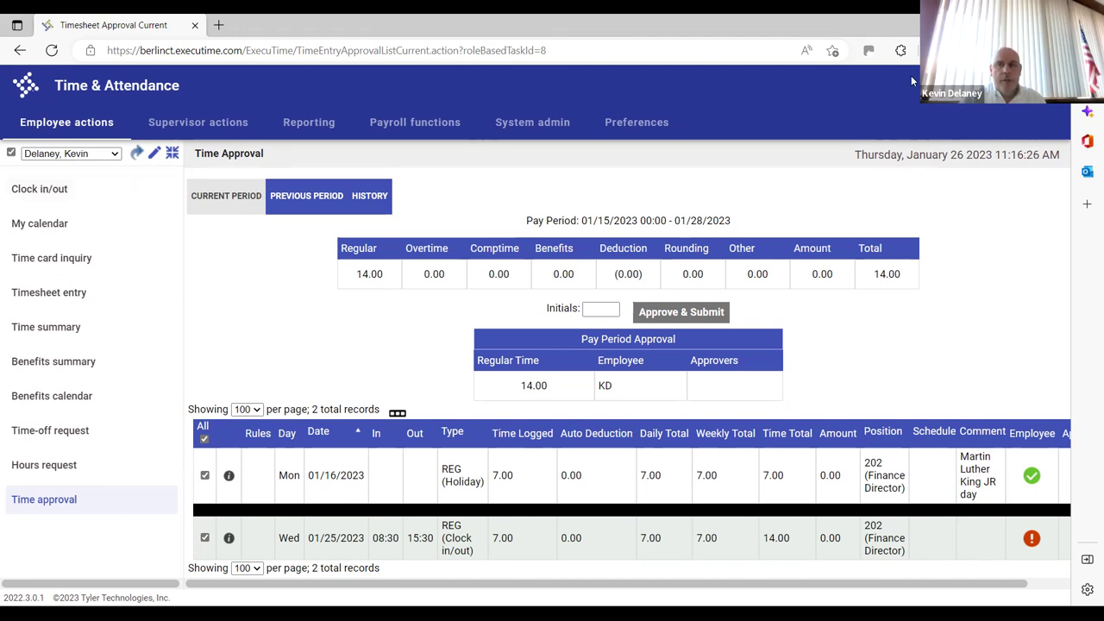
Sign out and sign back in with the hourly employee's username and password
click(1035, 85)
click(906, 187)
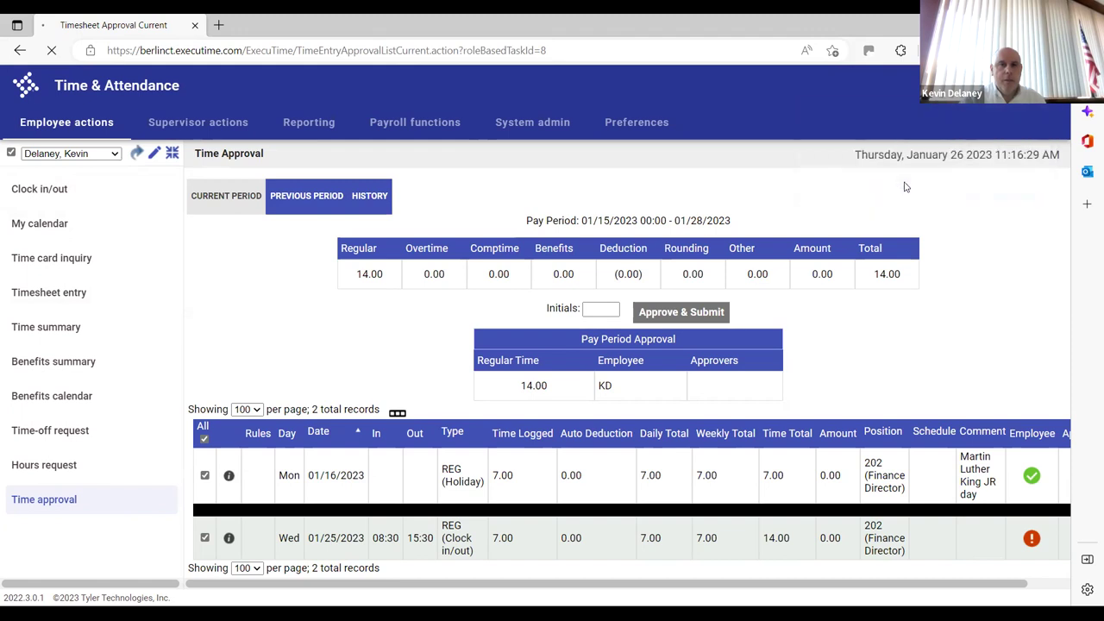
text(hou)
key(BackSpace)
key(BackSpace)
key(BackSpace)
text(hourly)
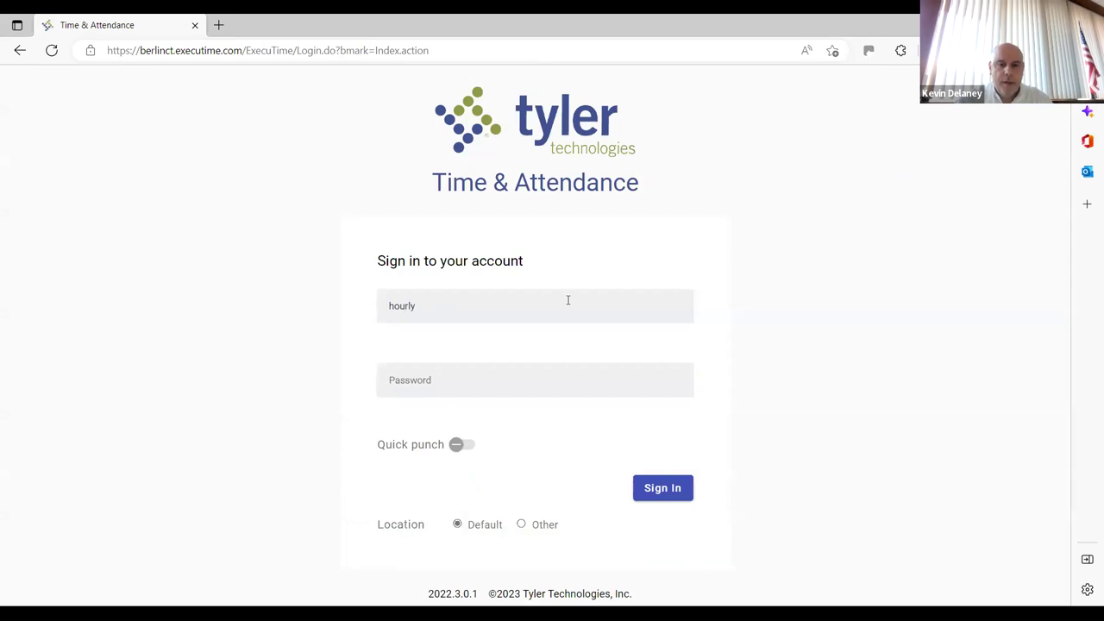
key(Tab)
text(•••••)
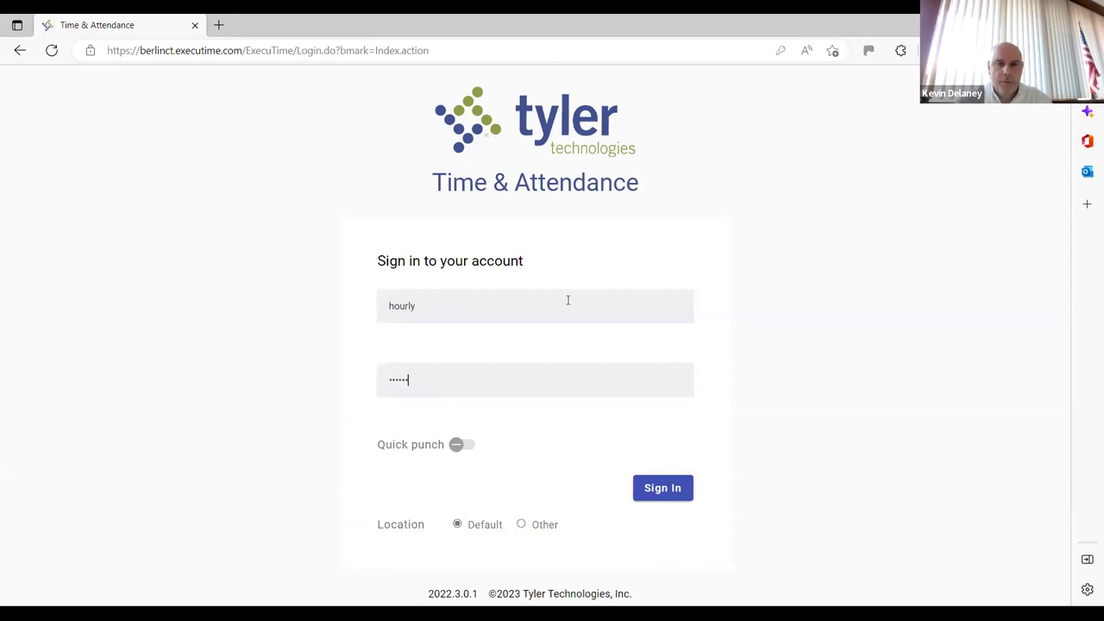
click(661, 489)
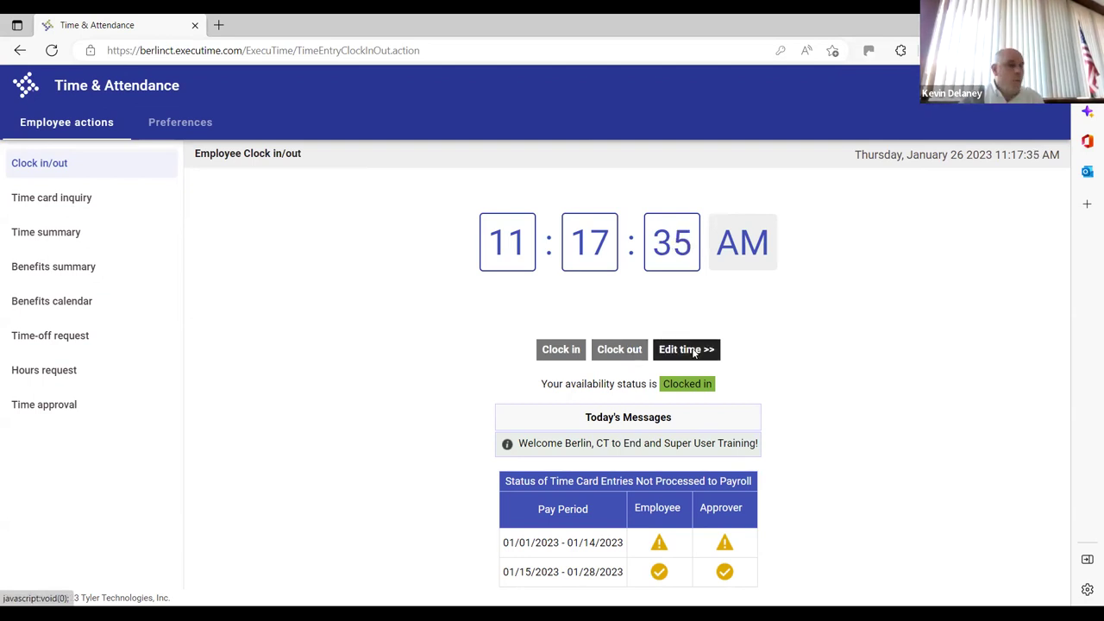
Clock out as REG, appending '; don't feel well, going home' to the comment
click(690, 350)
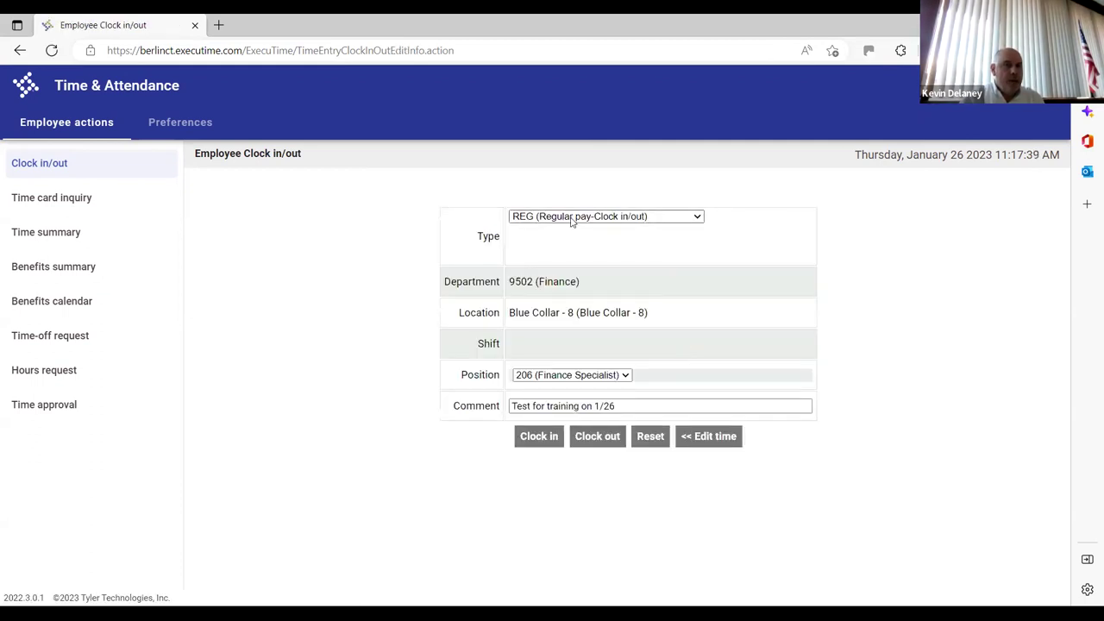
click(656, 218)
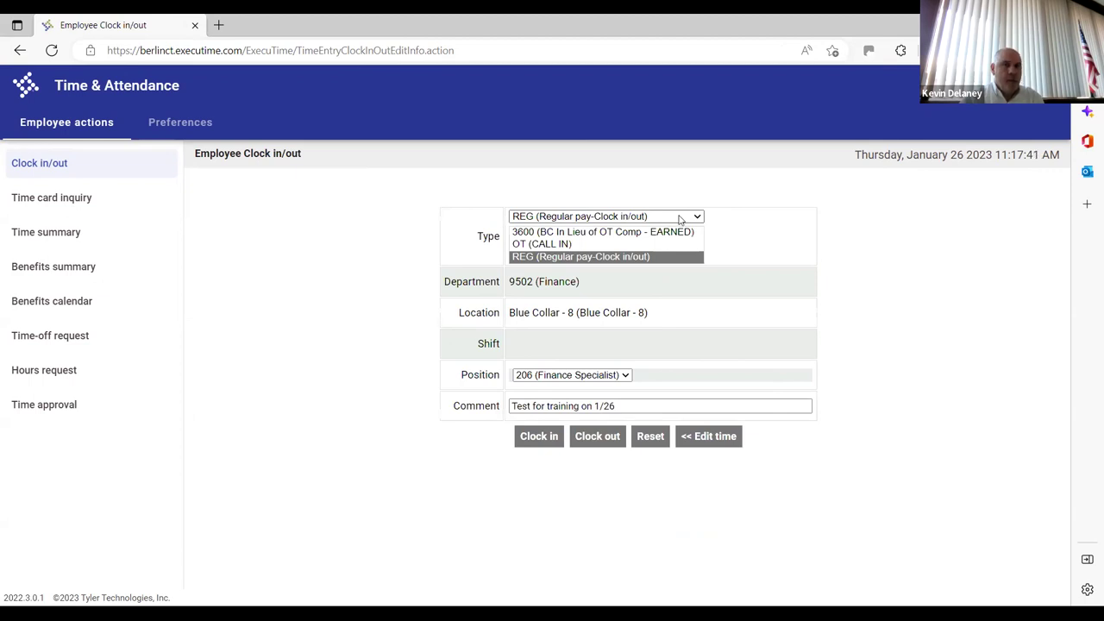
click(680, 218)
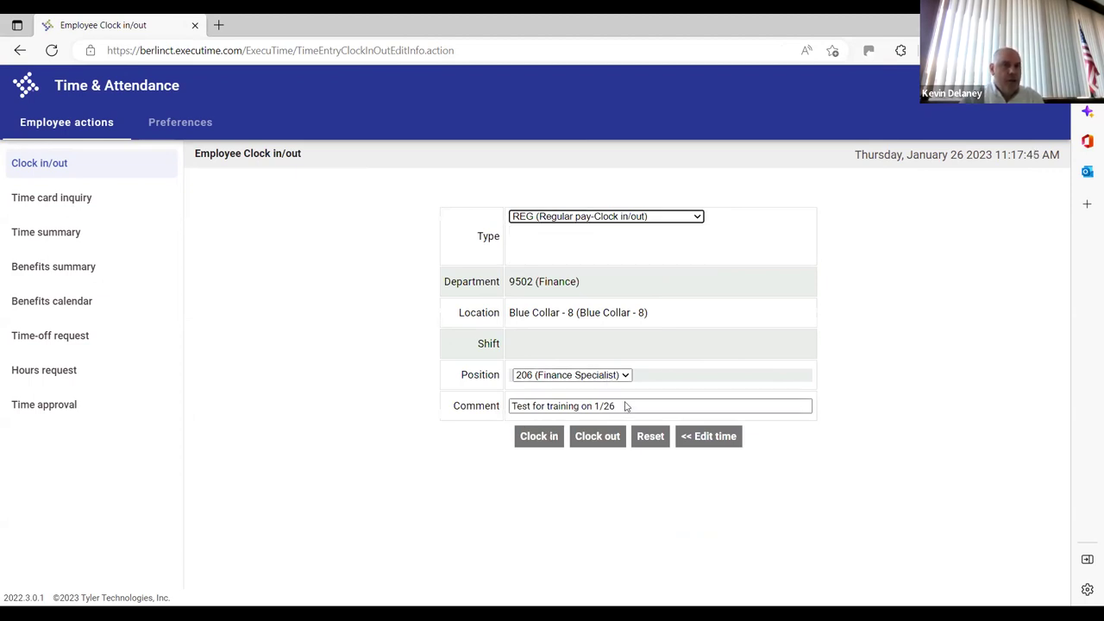
triple_click(626, 406)
click(626, 406)
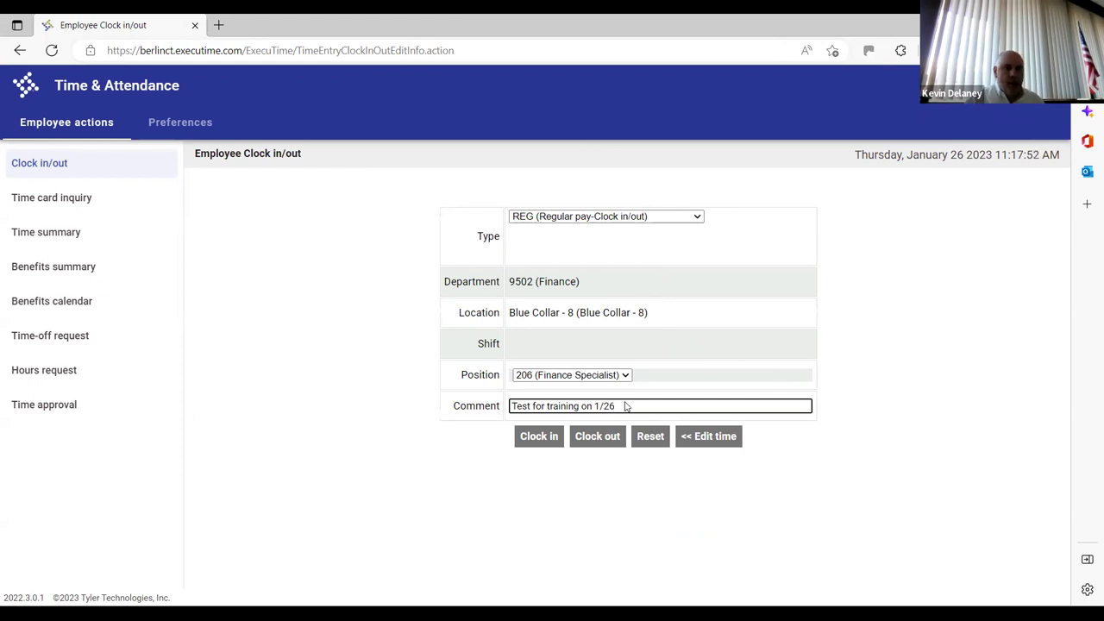
text(; don't feel weel)
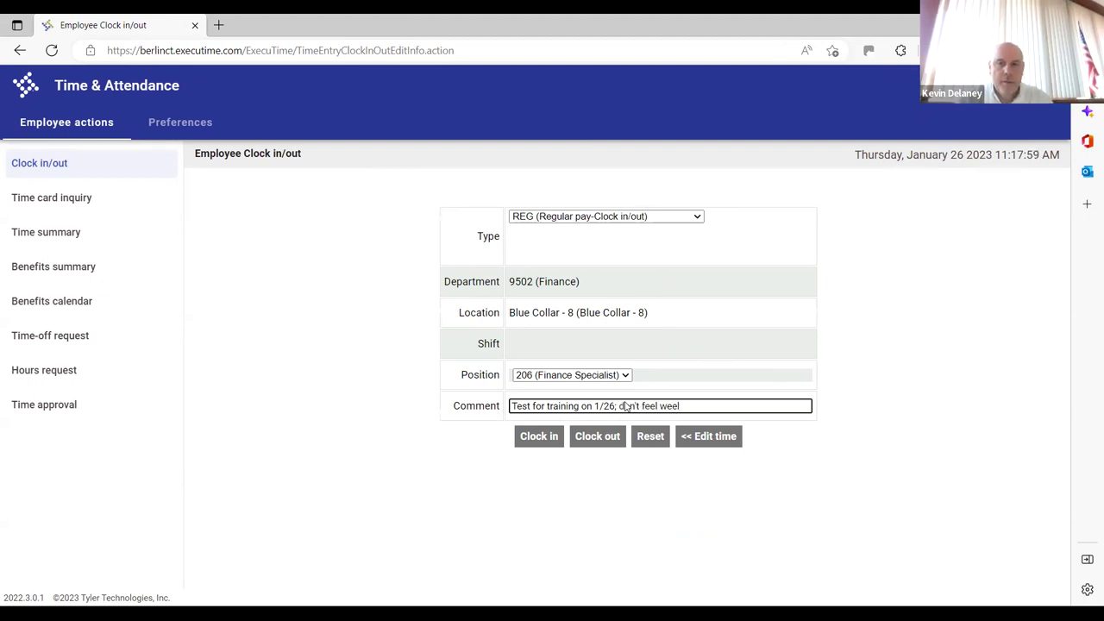
key(BackSpace)
key(BackSpace)
text(ll, going home)
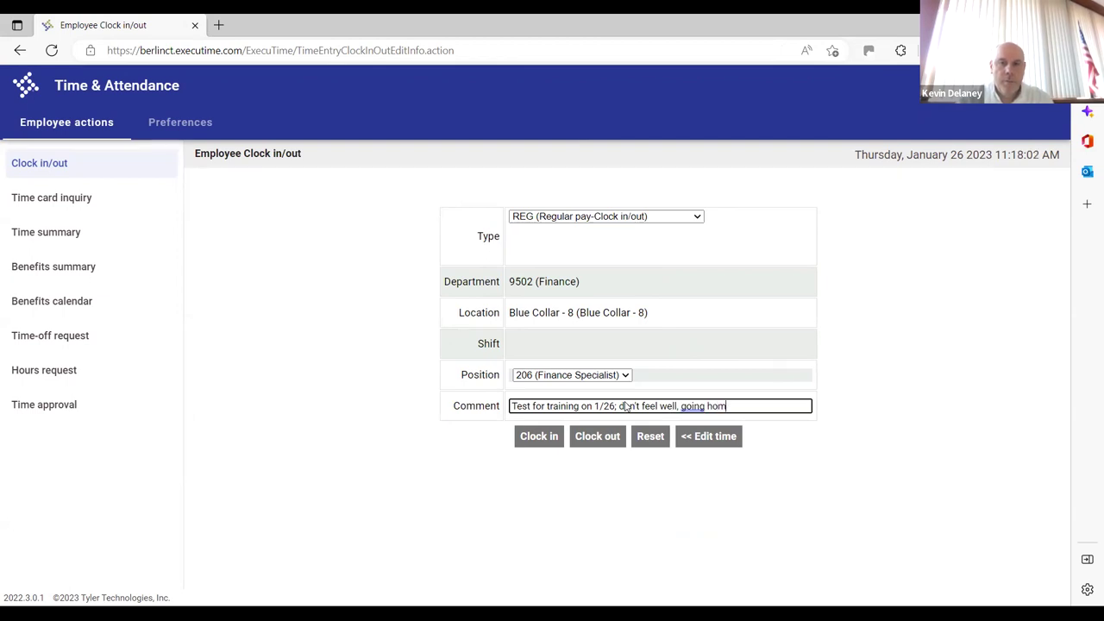
click(599, 442)
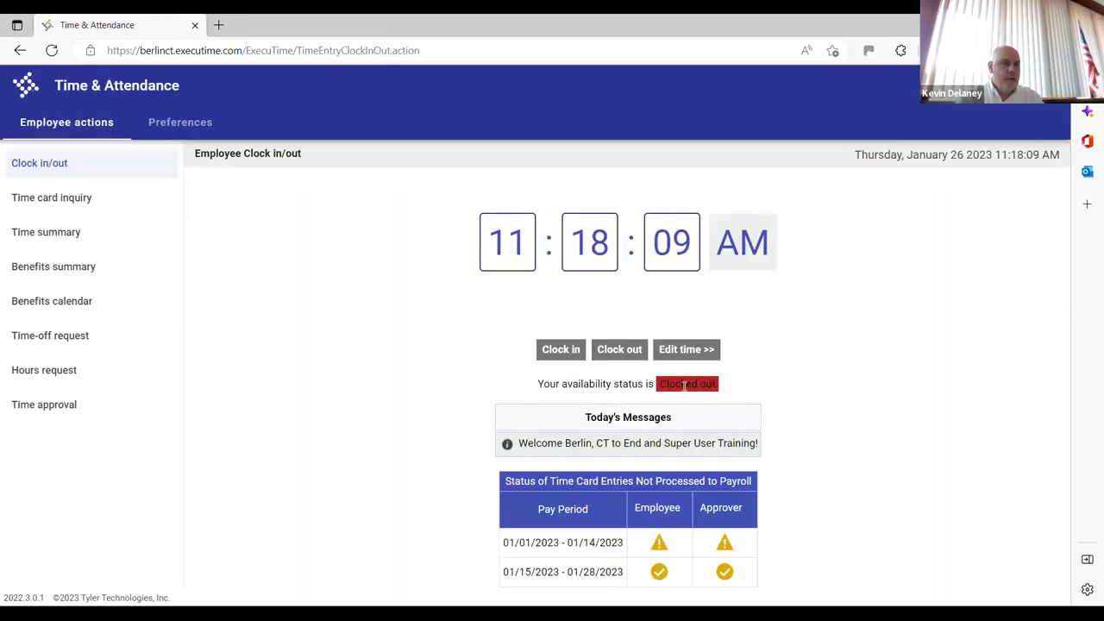
Open Time approval and scroll to the new 01/26/2023 3.75-hour entry
click(67, 406)
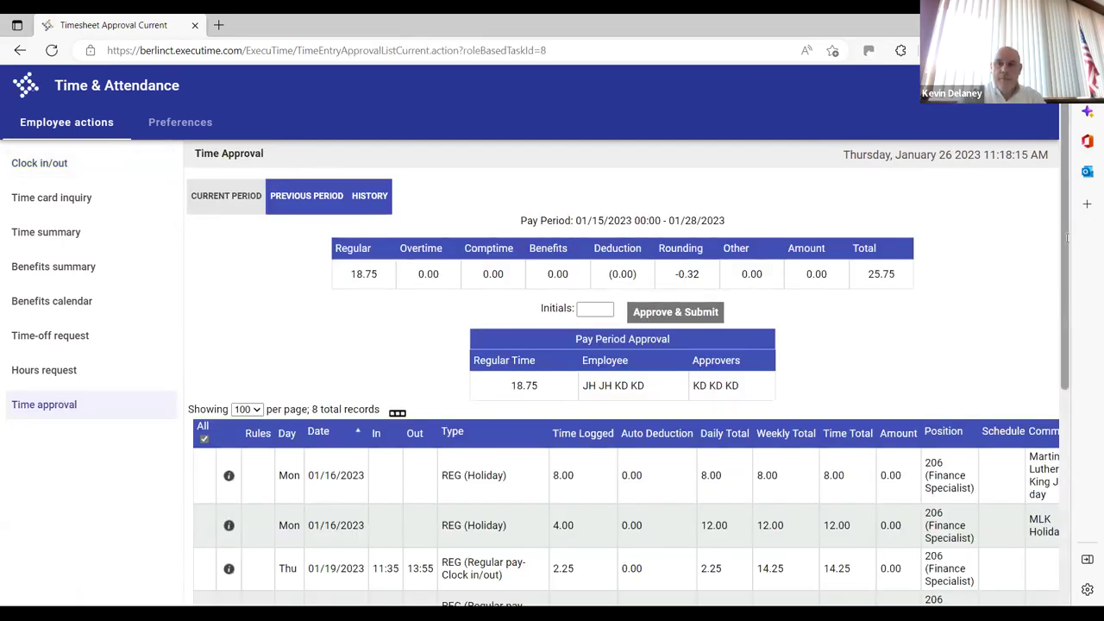
scroll(918, 581, down, 4)
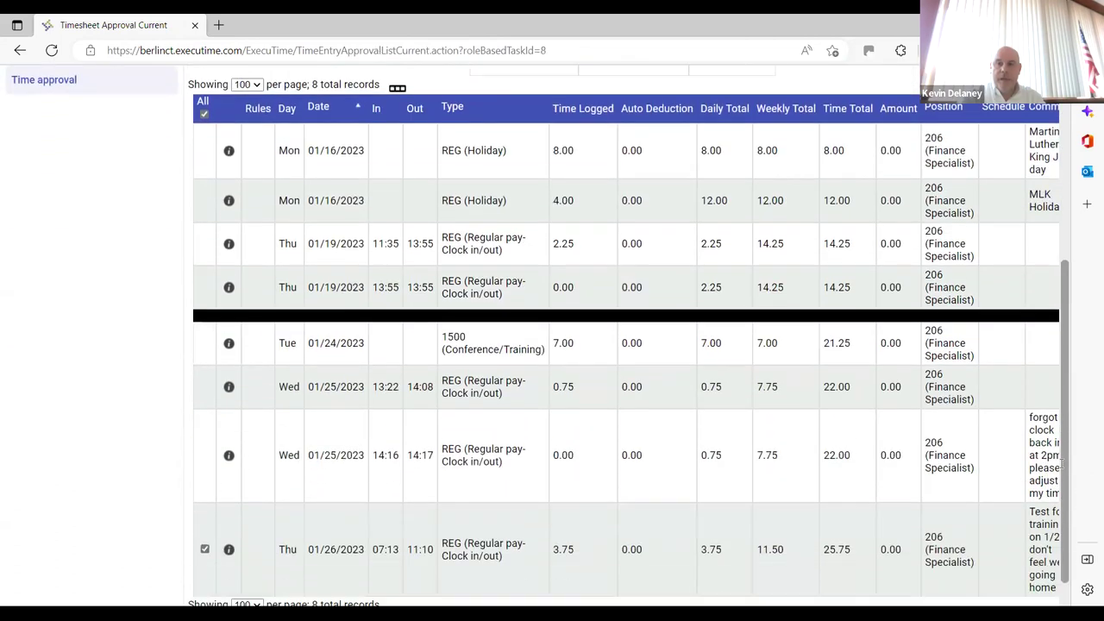
drag(925, 586, 992, 587)
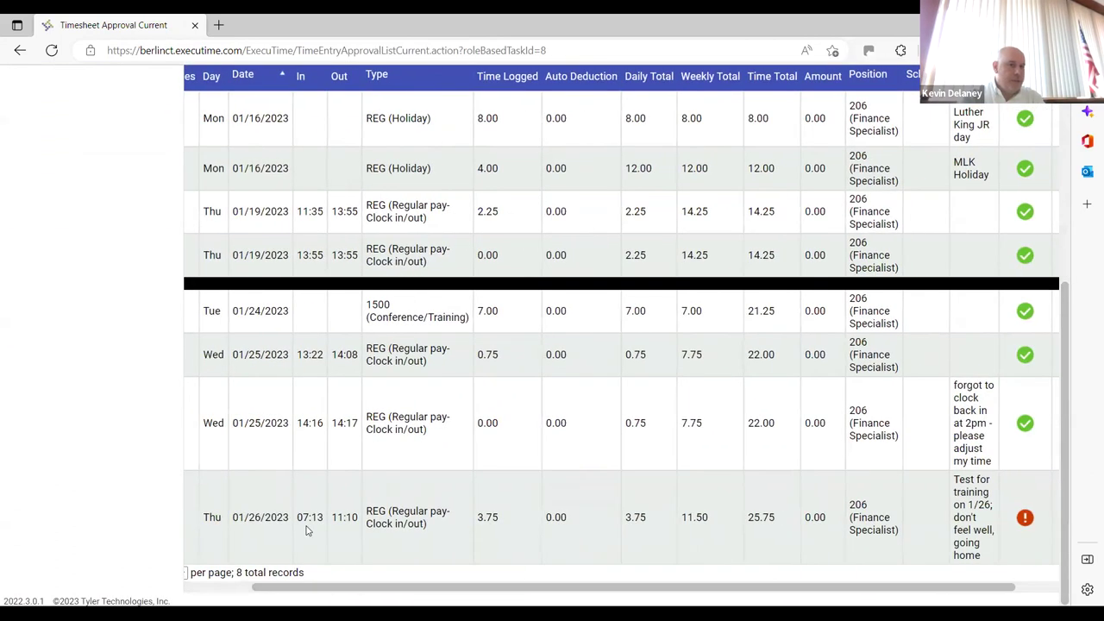
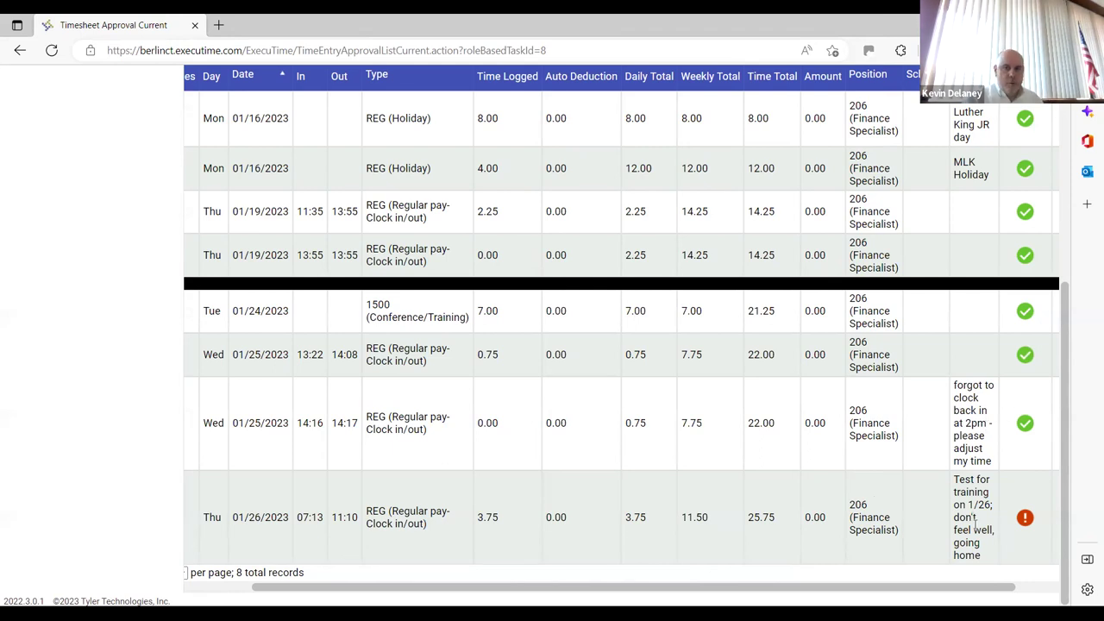
Approve and submit the checked 01/26/2023 entry, then review that row's status icons
drag(959, 590, 1041, 587)
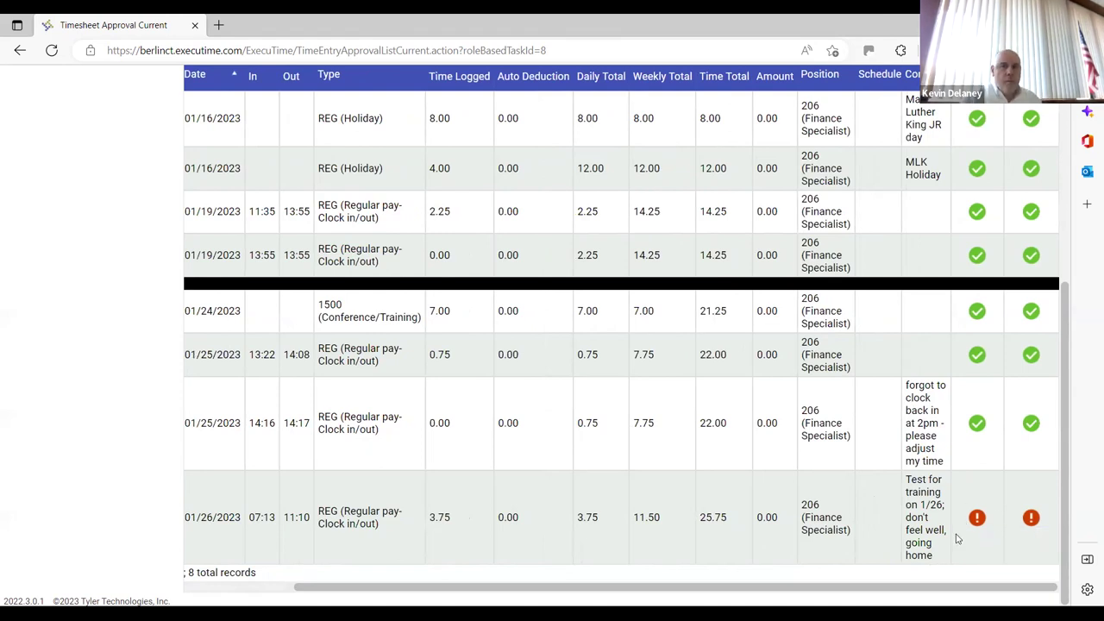
mouse_move(956, 538)
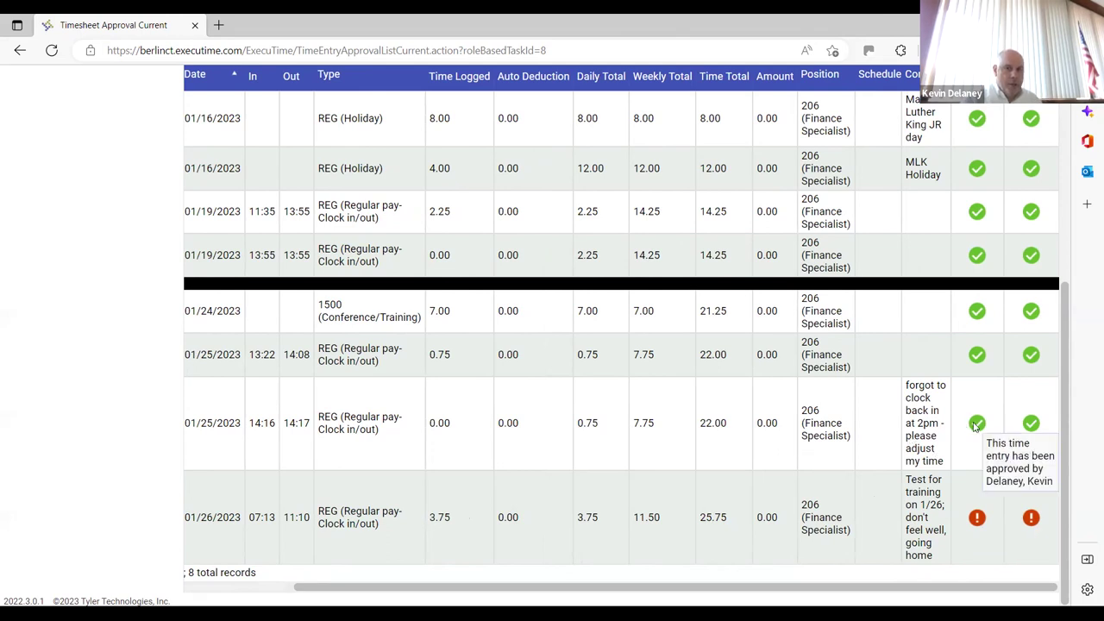
mouse_move(1023, 431)
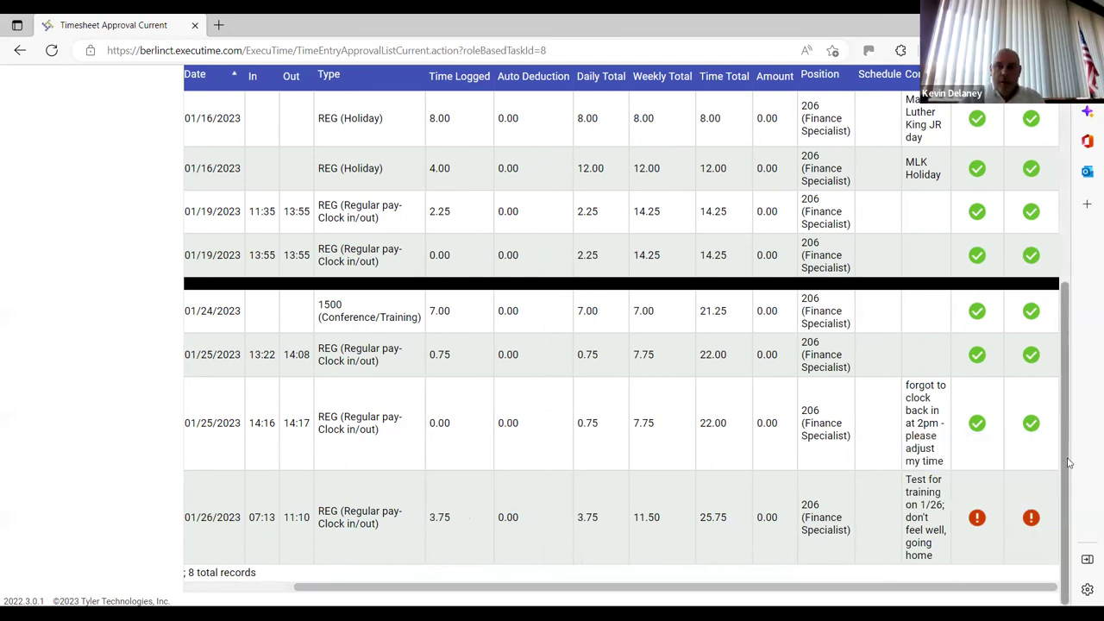
scroll(1068, 449, up, 3)
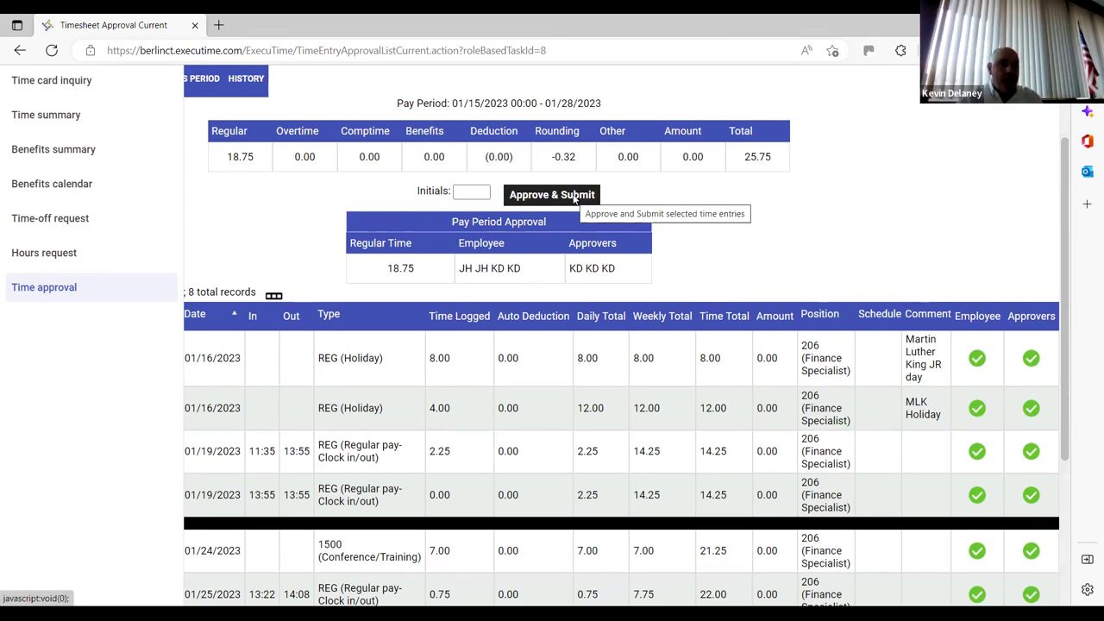
click(578, 196)
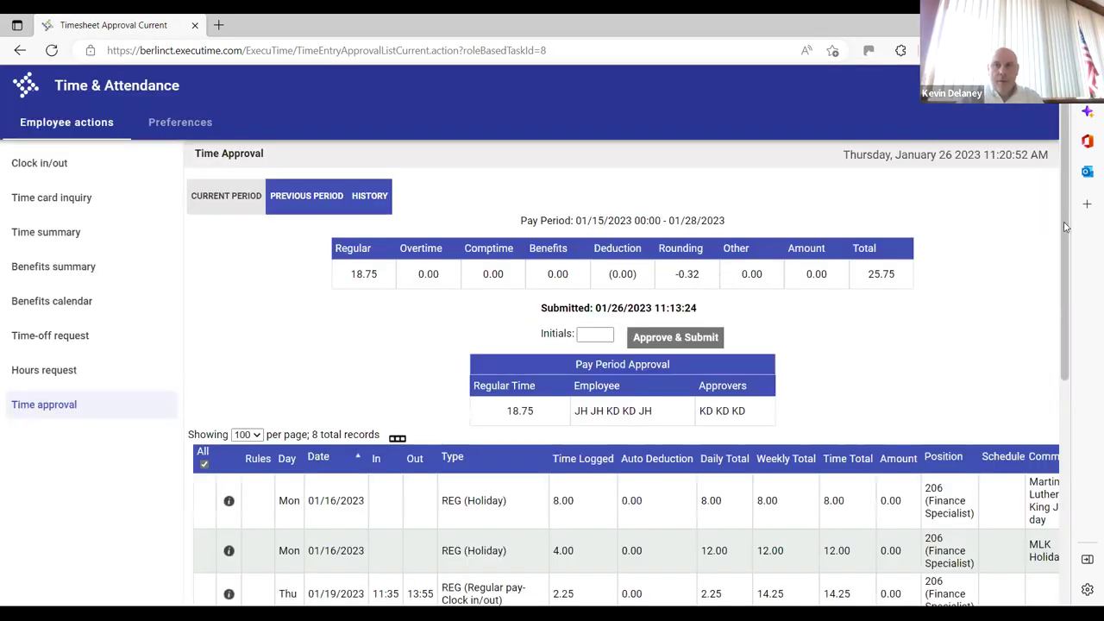
scroll(1065, 226, down, 5)
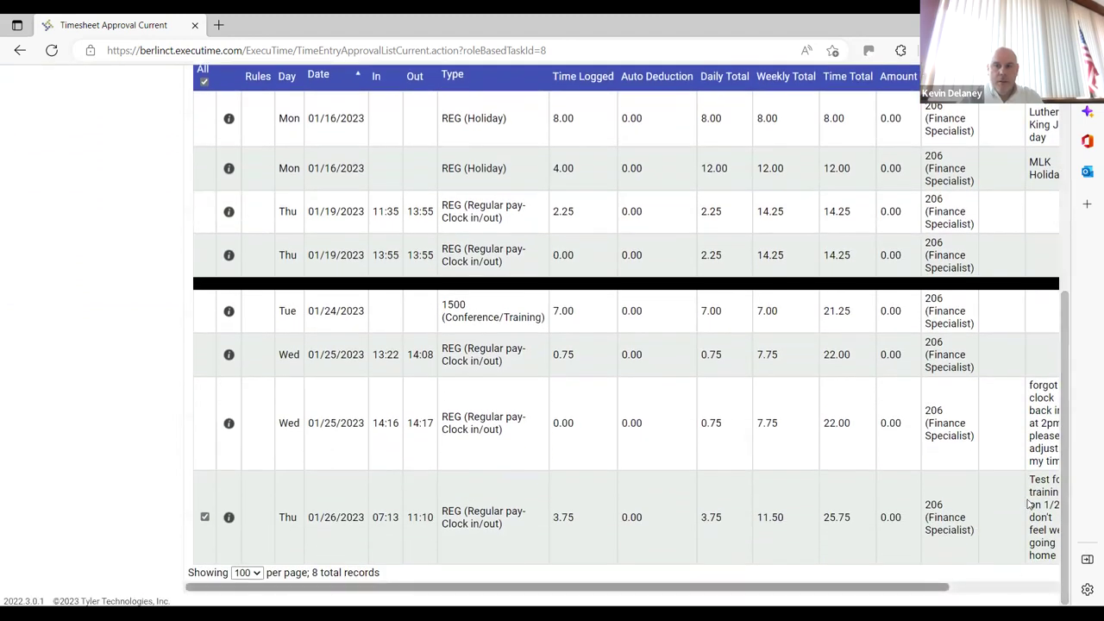
scroll(1027, 504, right, 3)
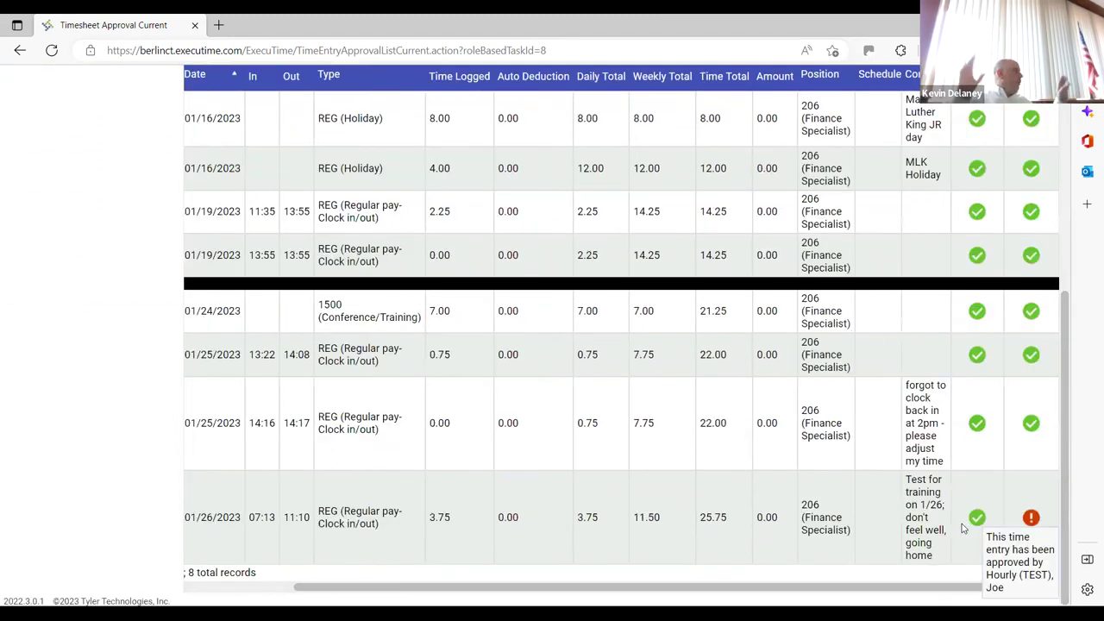
mouse_move(1032, 517)
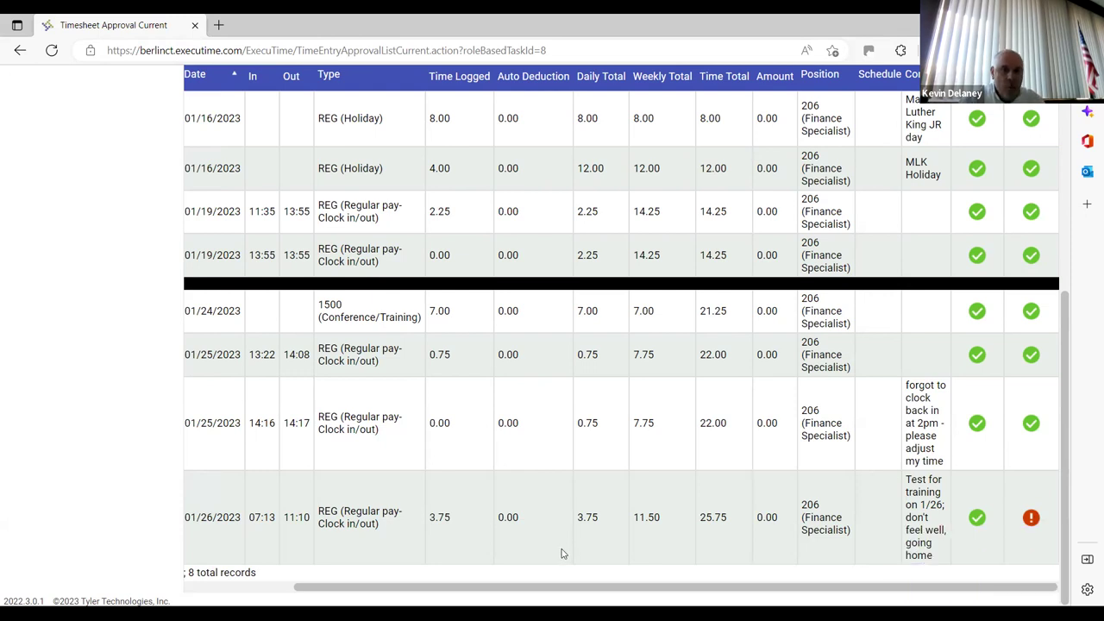
scroll(394, 571, left, 1)
scroll(394, 572, left, 3)
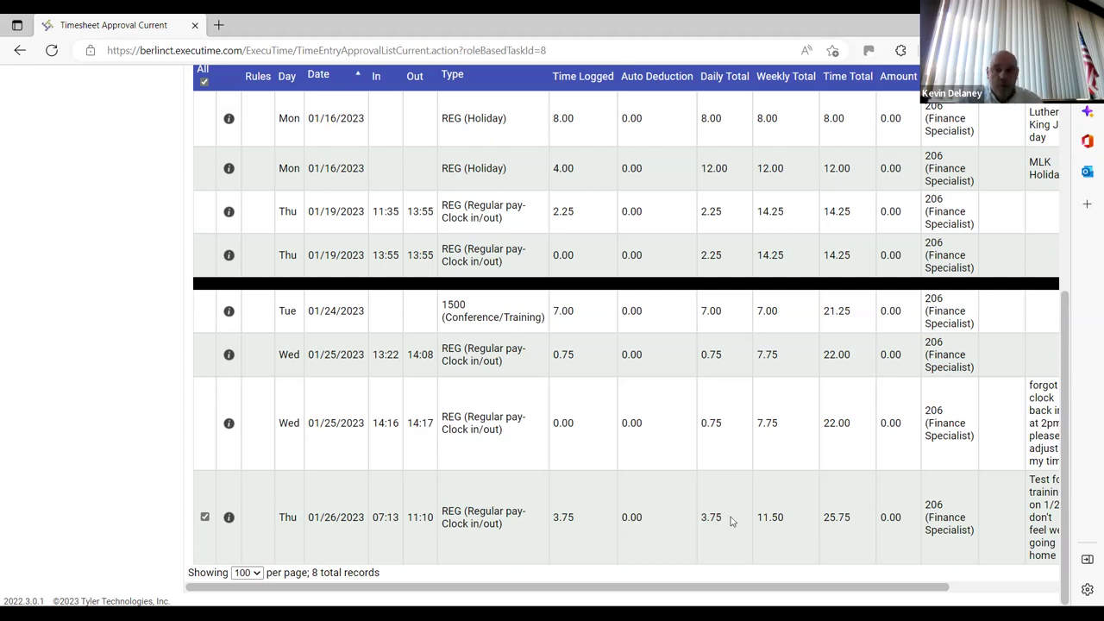
scroll(552, 344, up, 5)
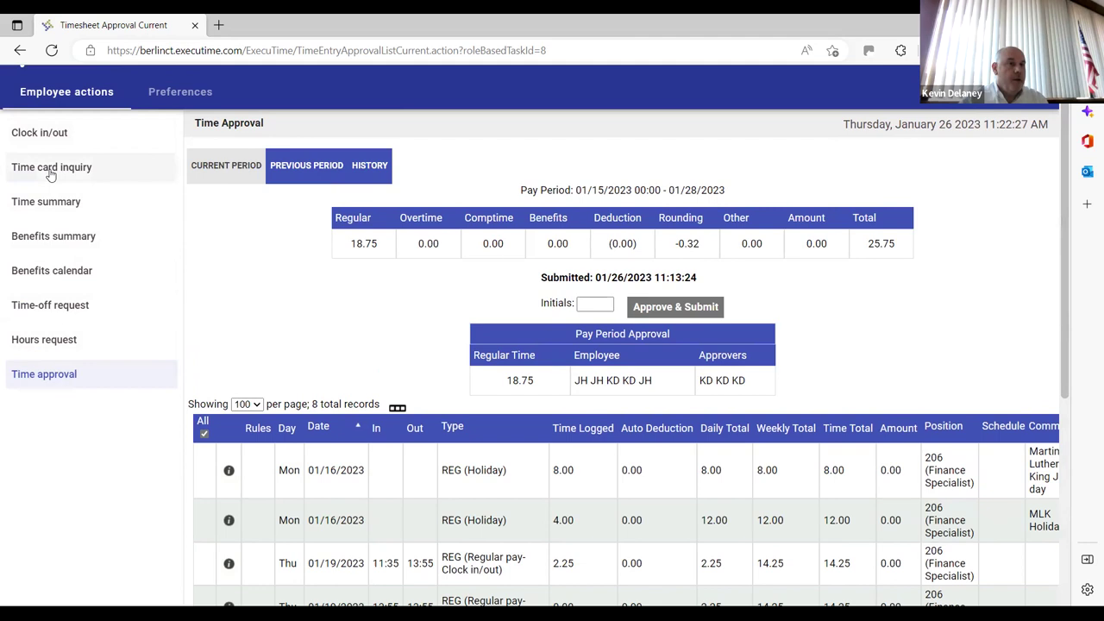
View the 01/15–01/28/2023 time summary (25.75 hours), then move on to the Benefits Summary
click(57, 206)
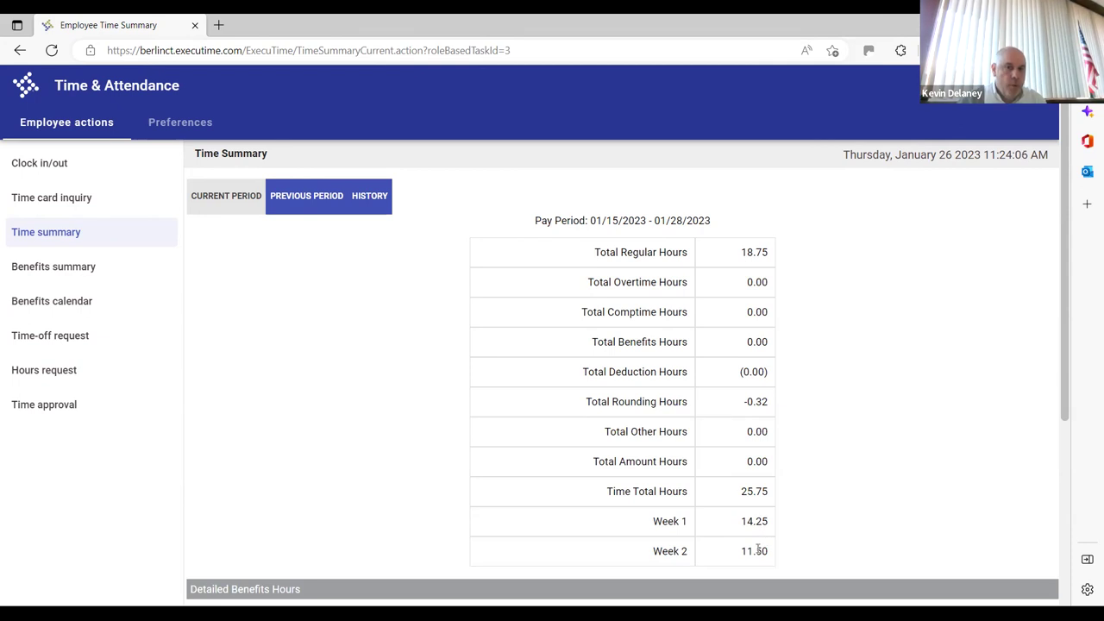
click(72, 268)
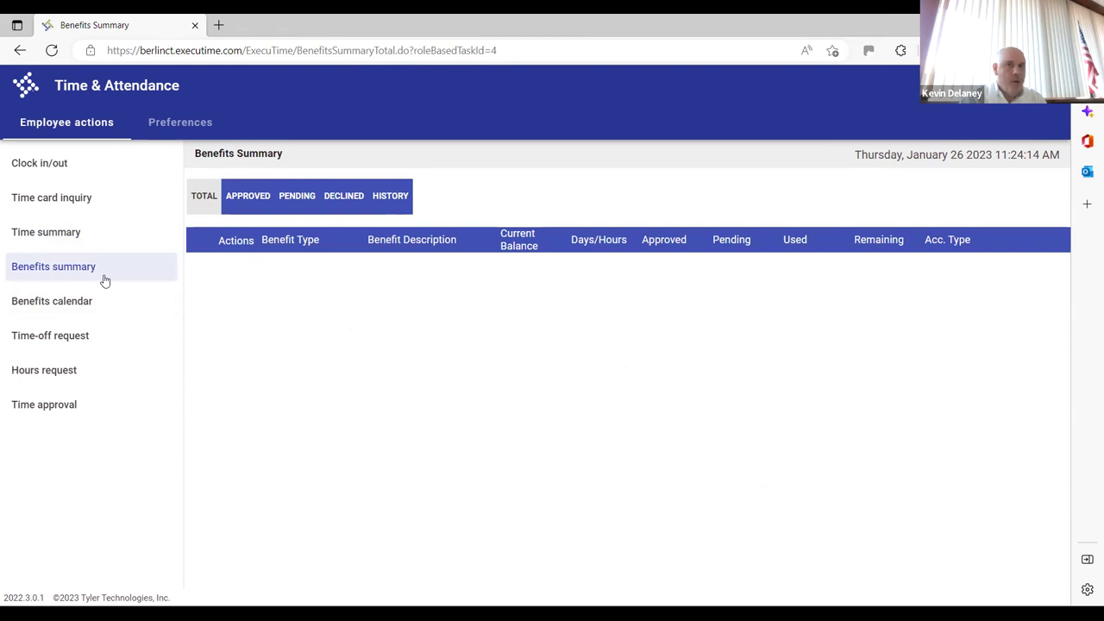
Open the Benefits Calendar, advance to February 2023, and exit the page once it freezes
click(72, 316)
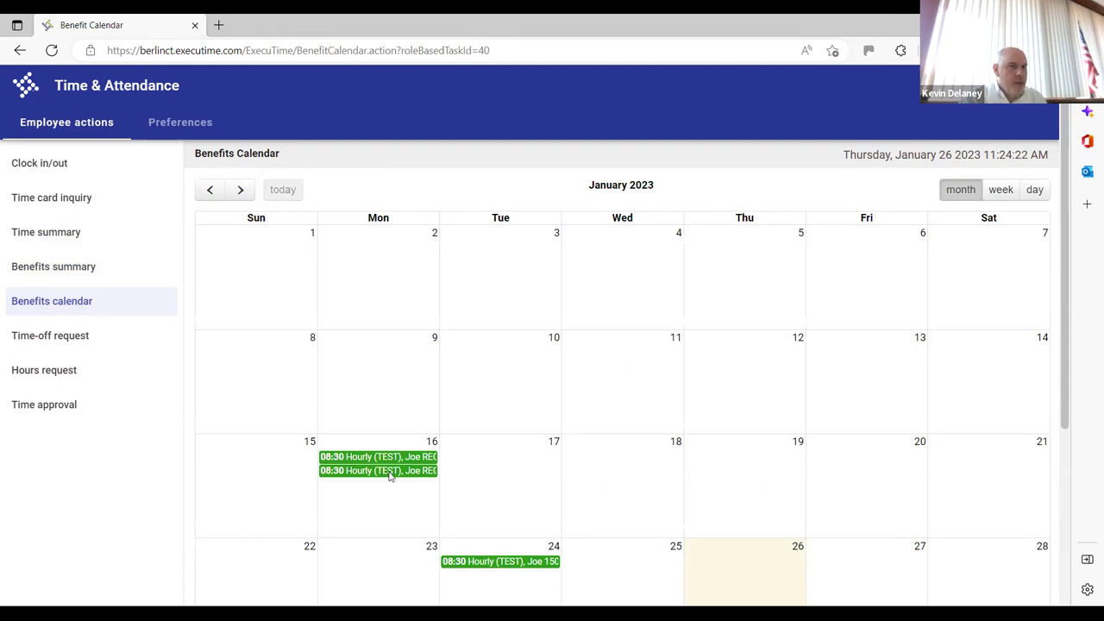
mouse_move(390, 476)
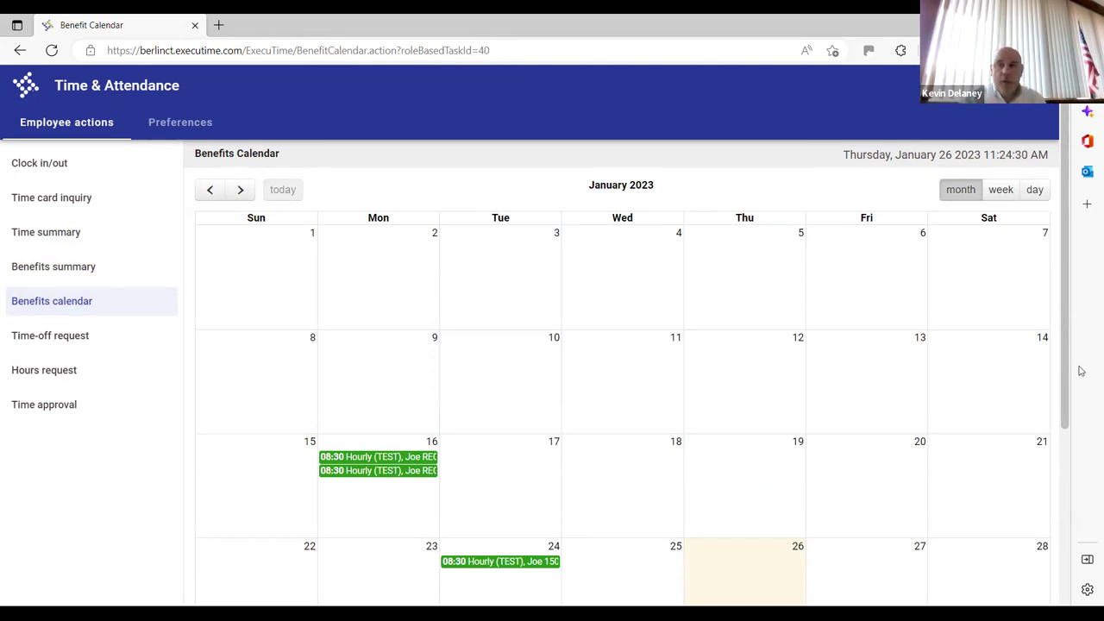
drag(1065, 384, 1038, 348)
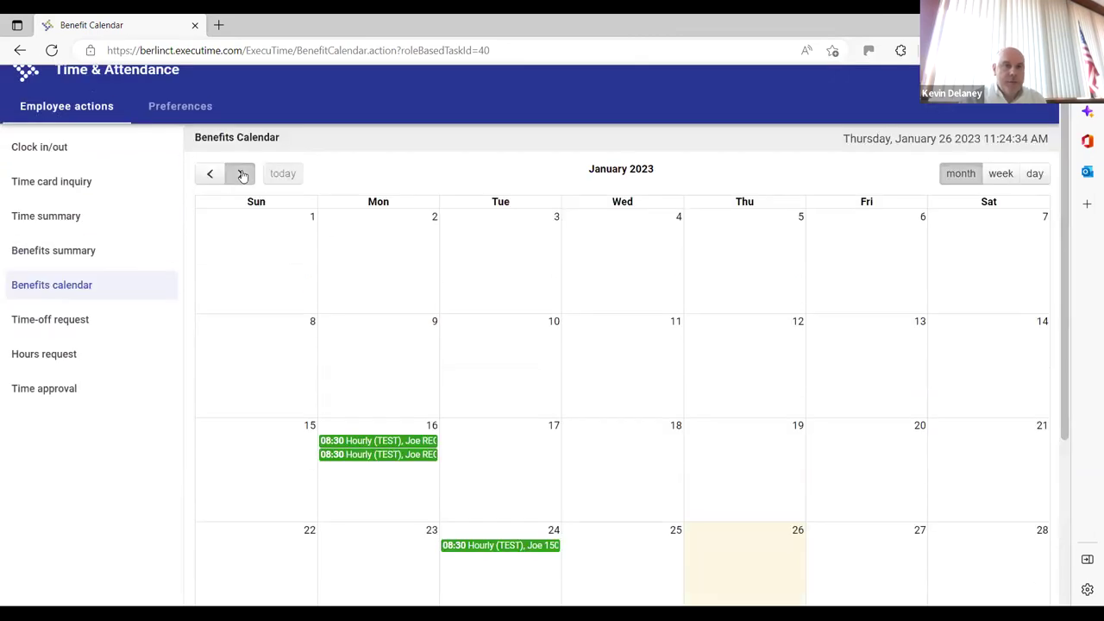
click(240, 174)
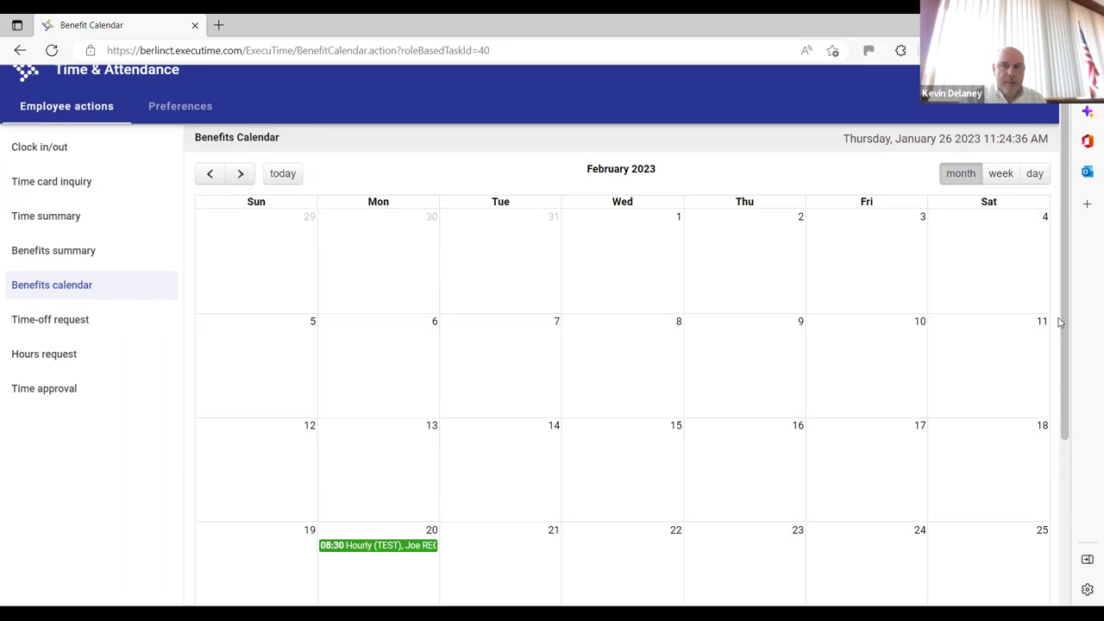
scroll(1057, 431, down, 3)
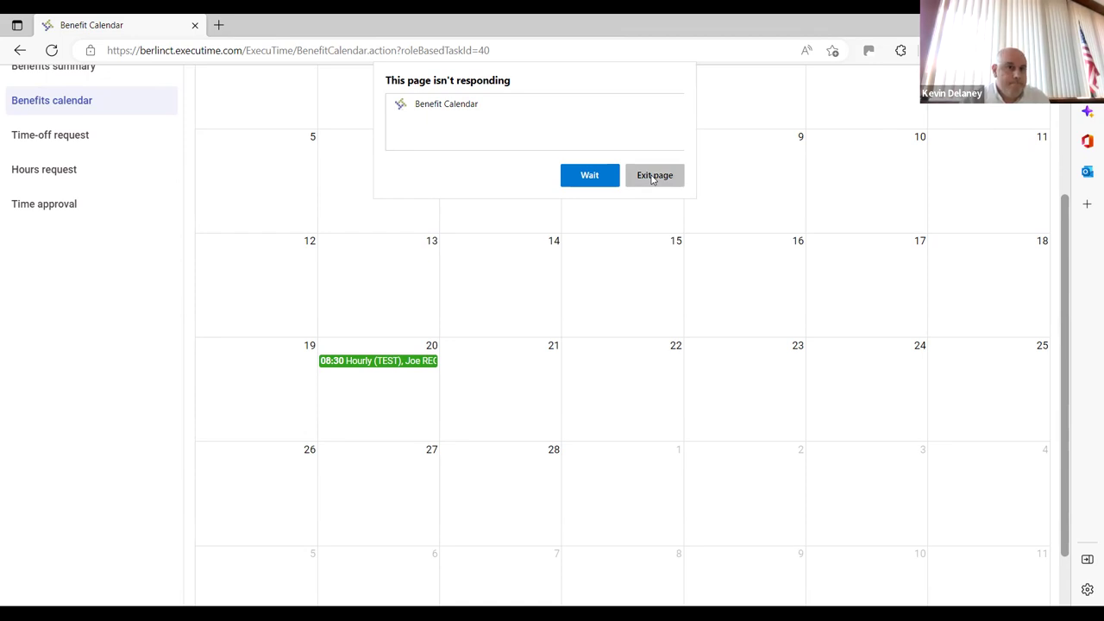
click(653, 176)
Reload past the hung calendar, scroll through Time Approval, and go to Employee Clock in/out
click(53, 51)
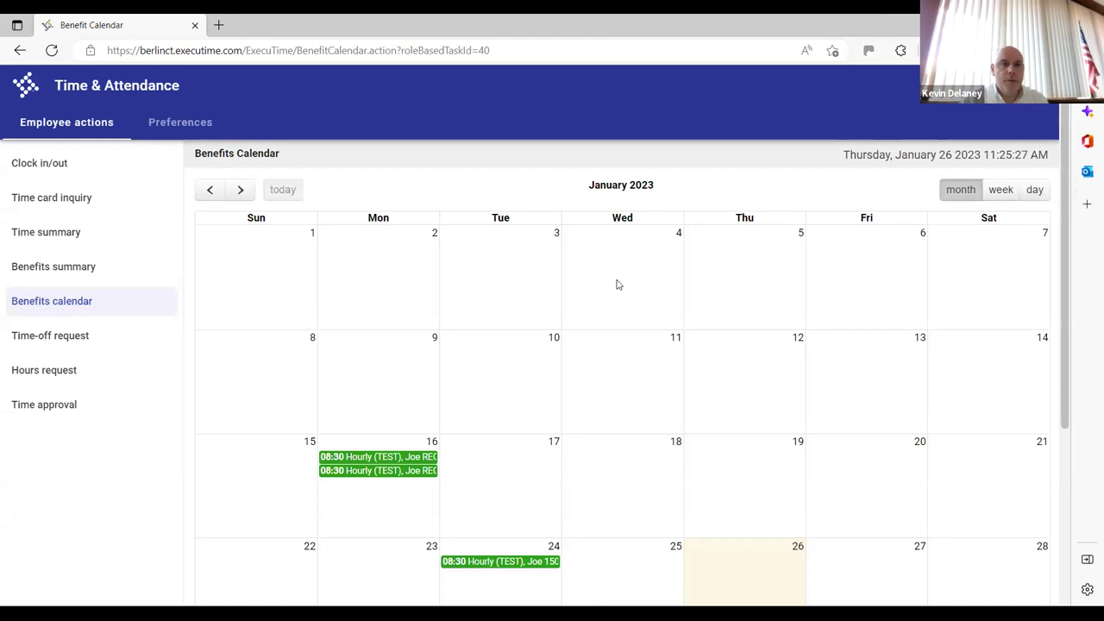
click(121, 407)
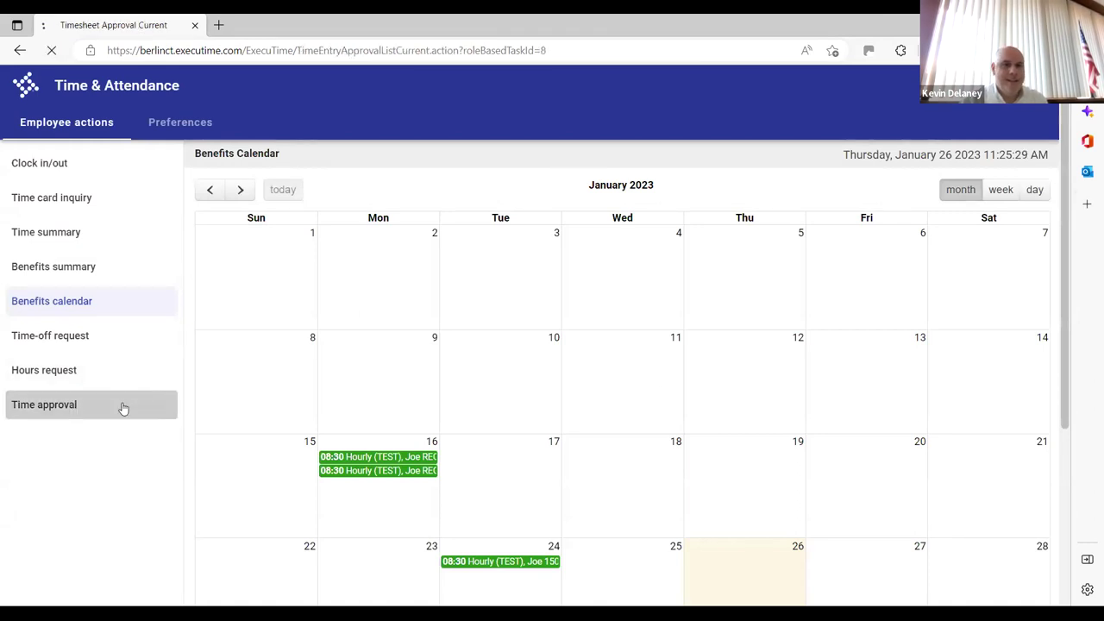
scroll(1063, 358, down, 1)
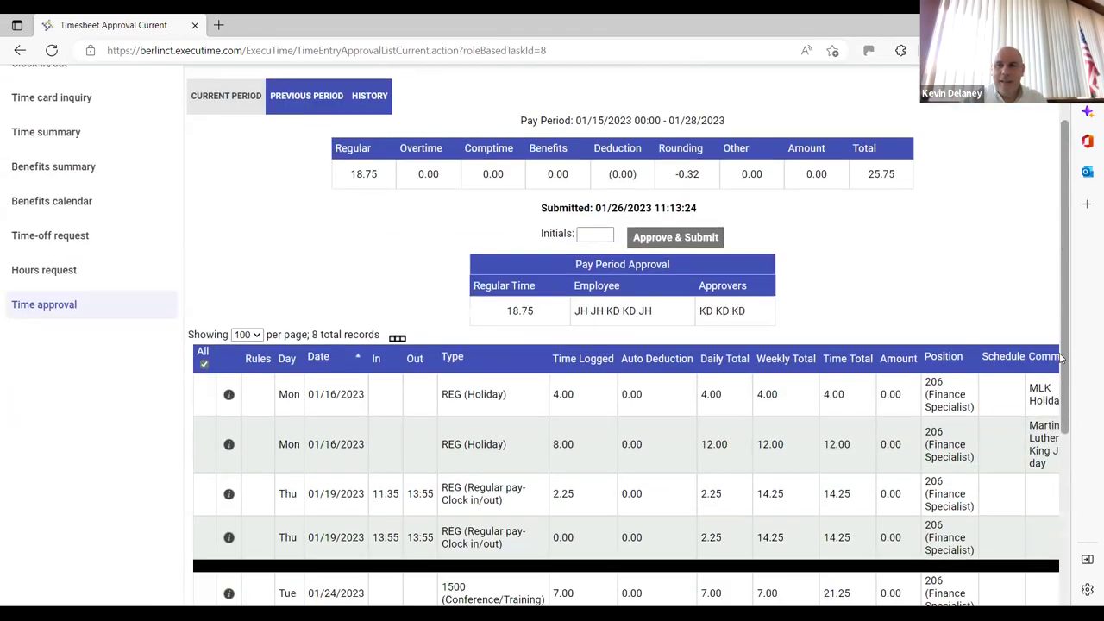
scroll(1063, 358, down, 3)
scroll(1059, 265, up, 4)
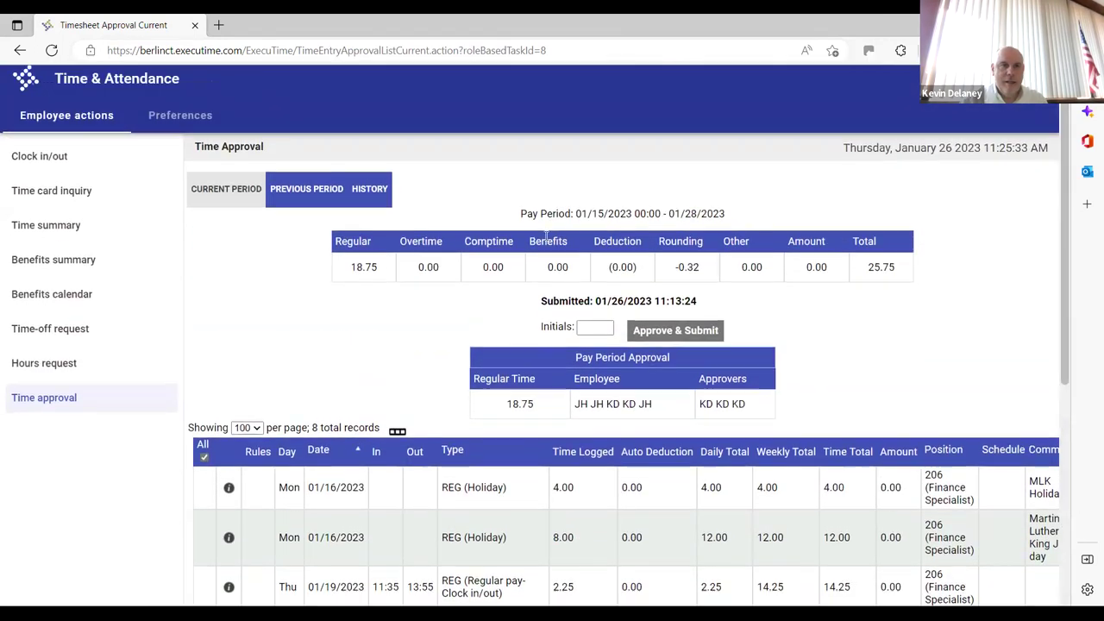
click(47, 162)
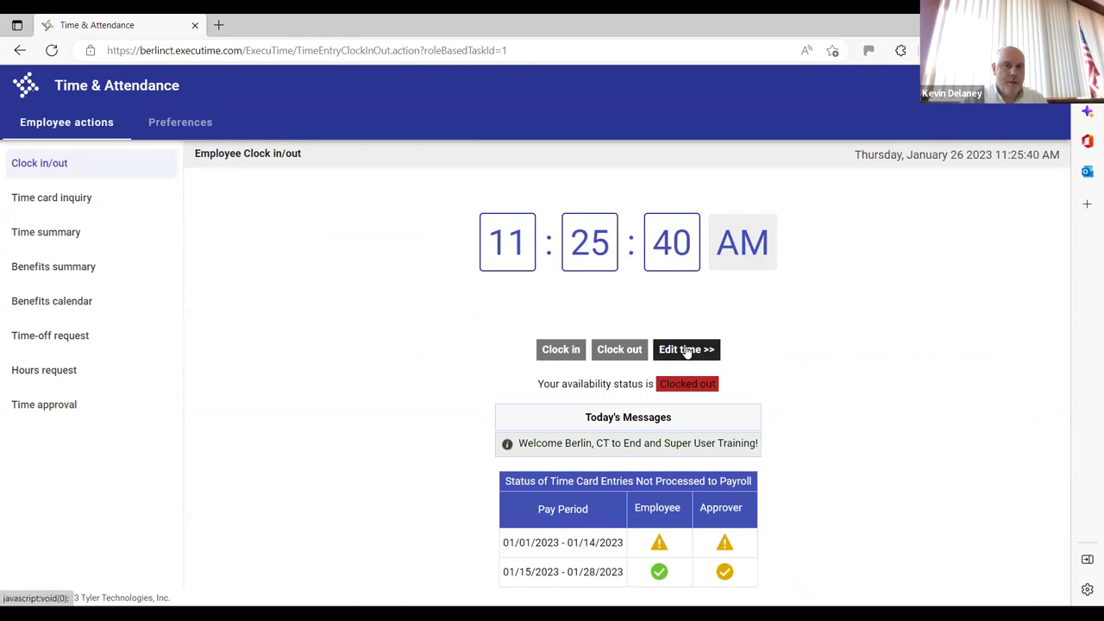
Show the manual clock form (REG, 9502 Finance, 206 Finance Specialist) and list its pay types
click(687, 350)
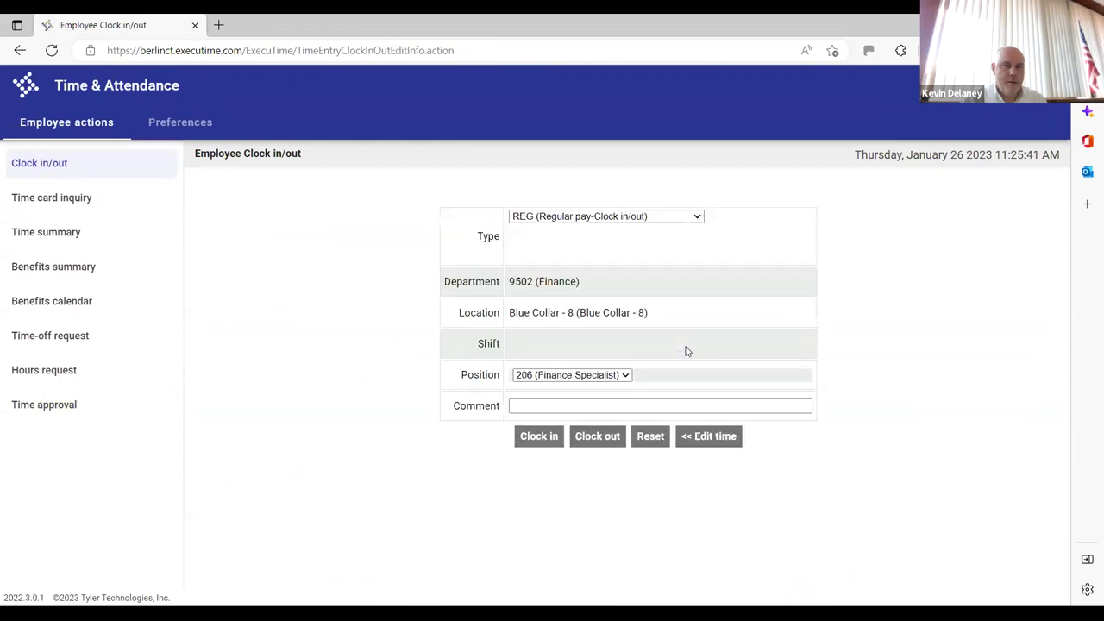
click(697, 217)
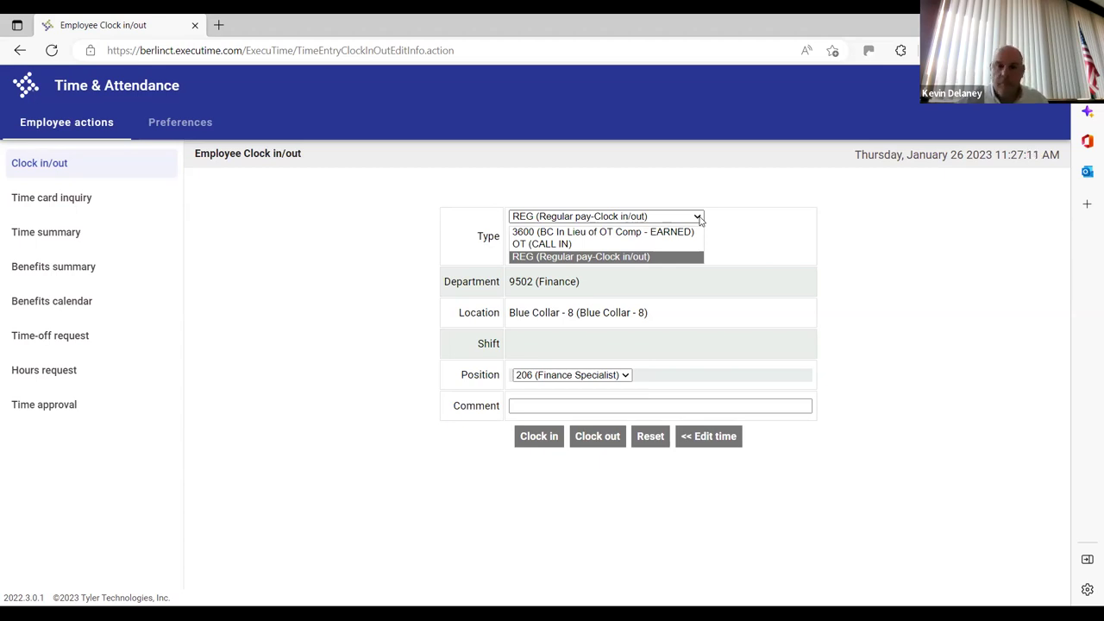
click(625, 376)
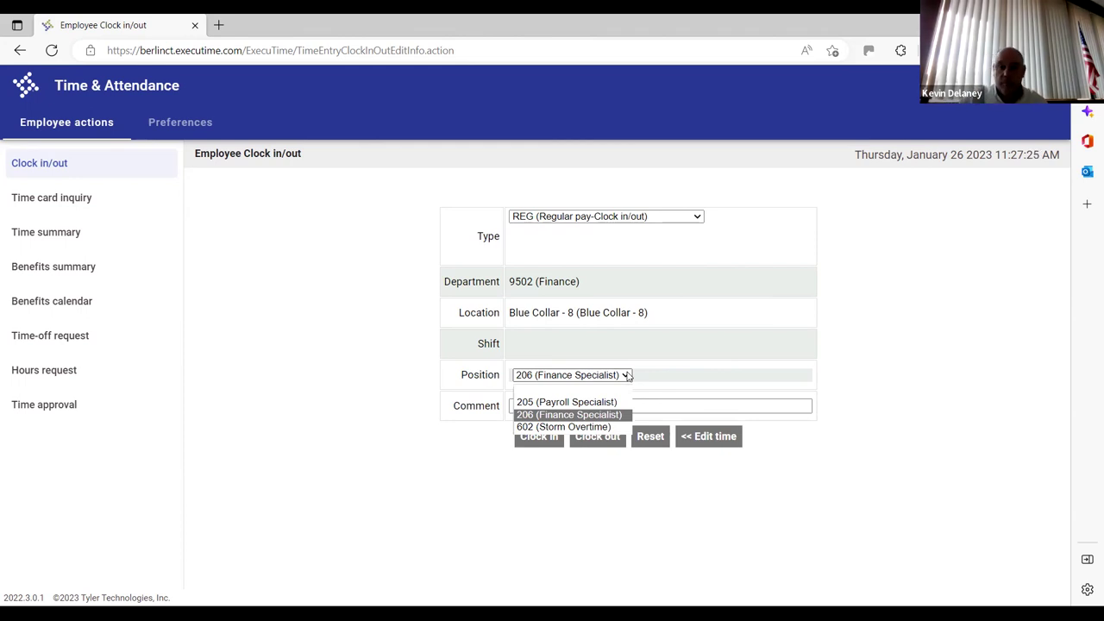
click(891, 354)
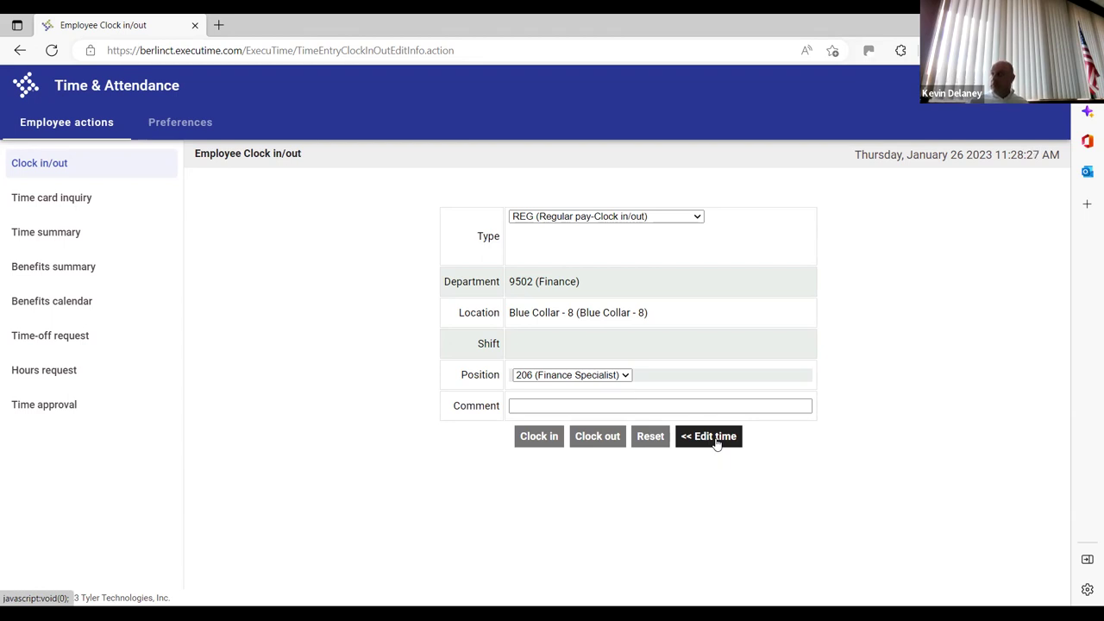
Change the pay type to OT (CALL IN), then collapse the edit form to the clock view
click(678, 218)
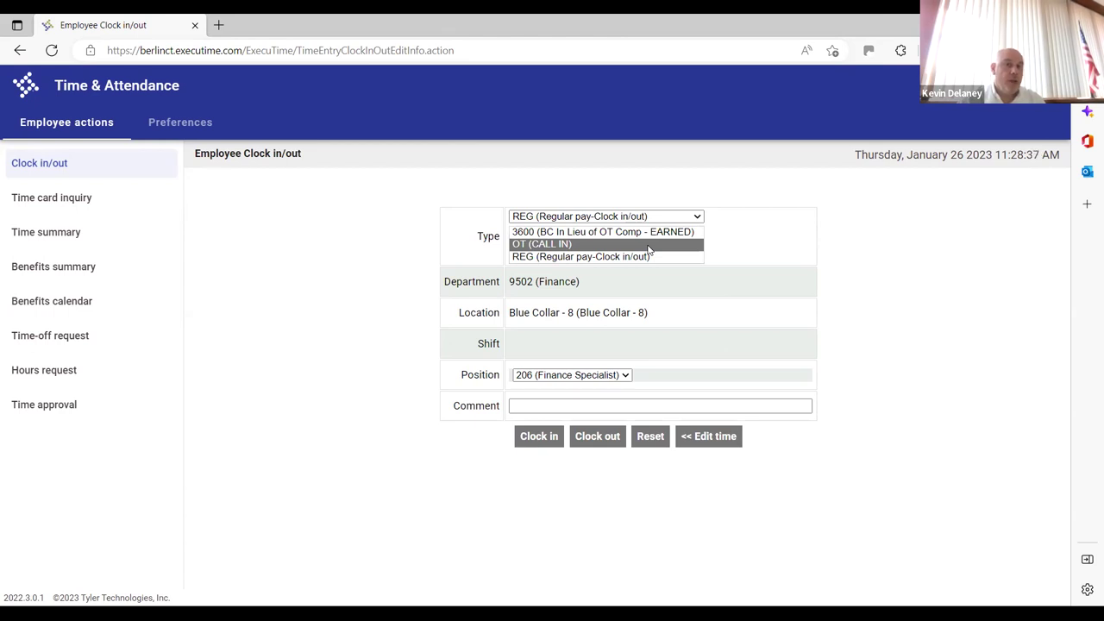
click(648, 245)
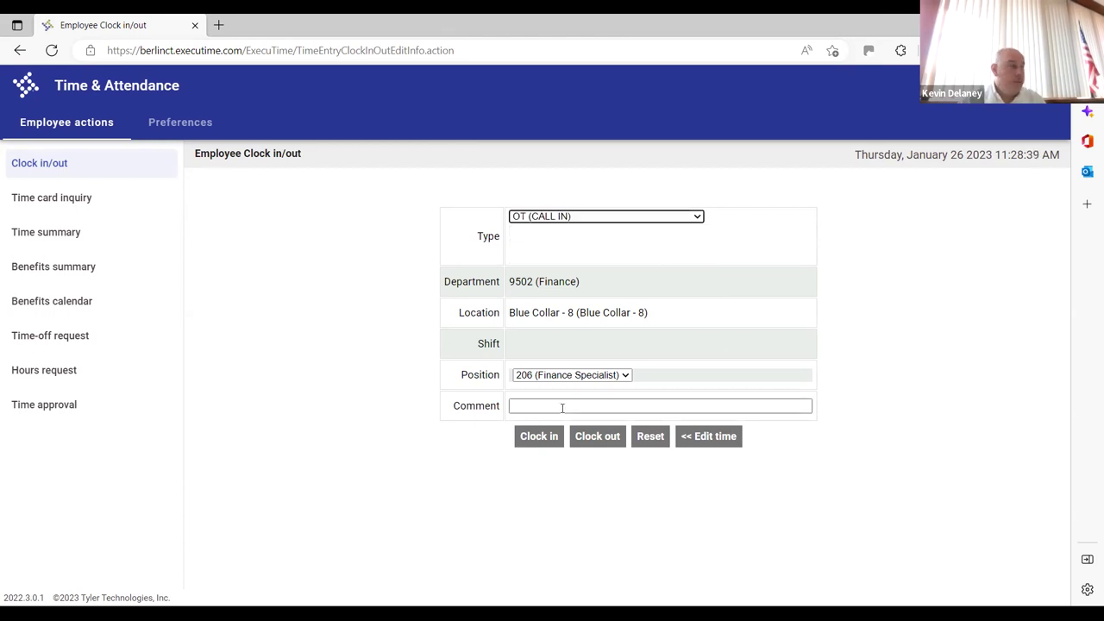
click(697, 217)
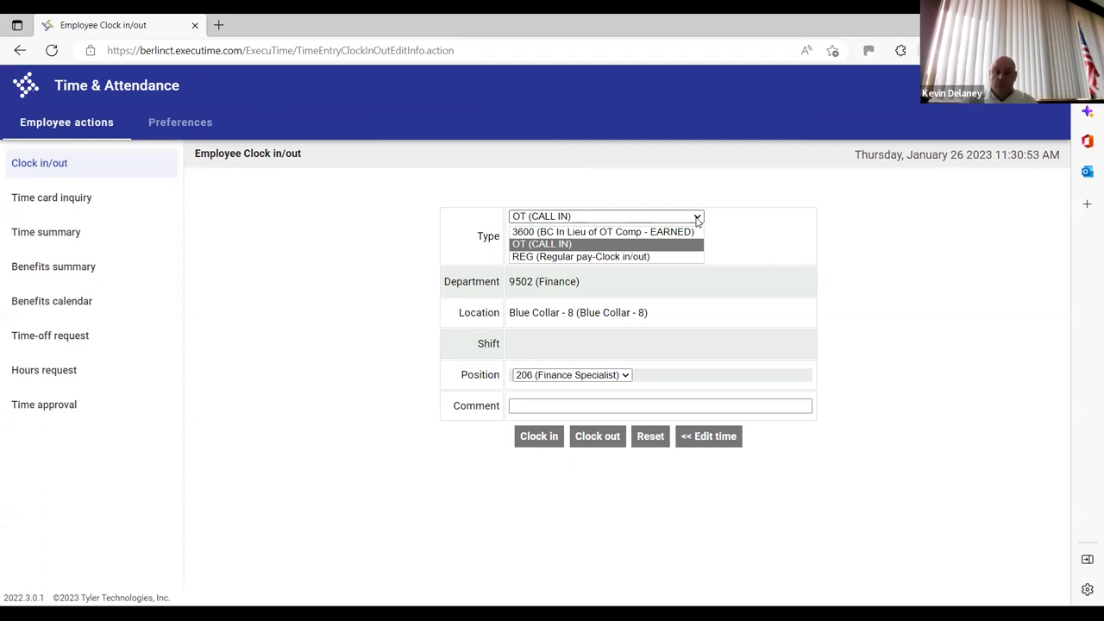
click(717, 438)
click(69, 411)
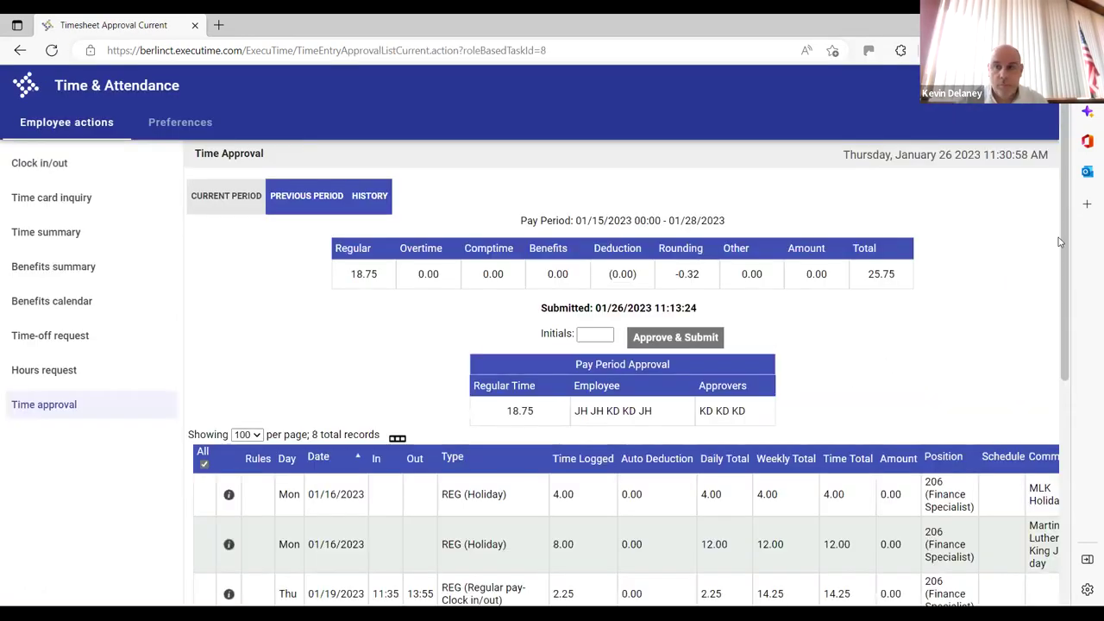
drag(1066, 246, 1064, 431)
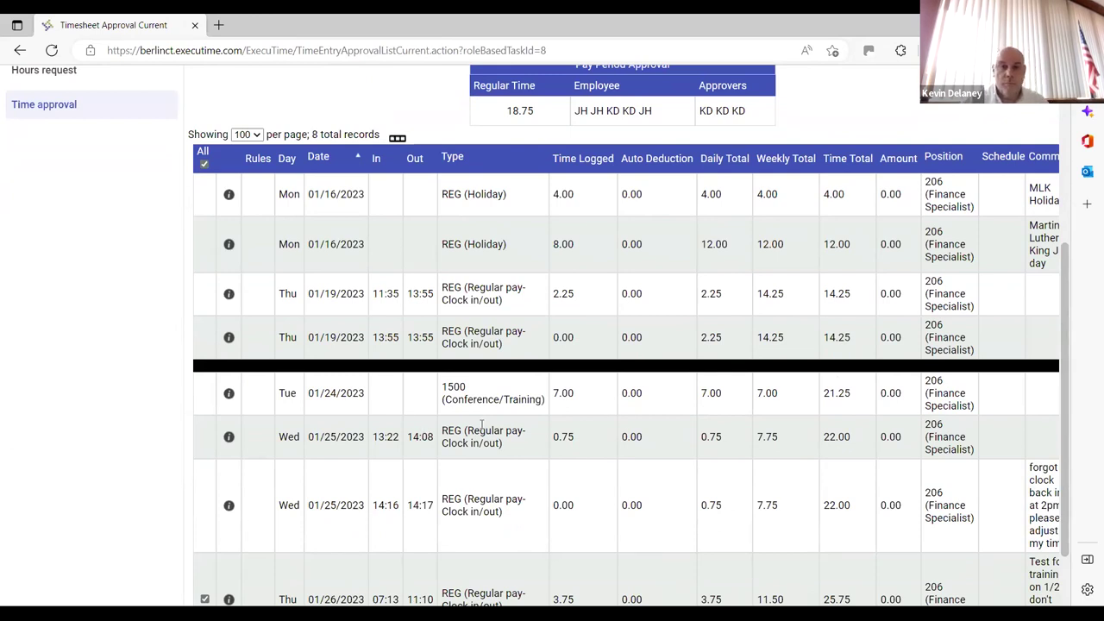
drag(445, 390, 546, 402)
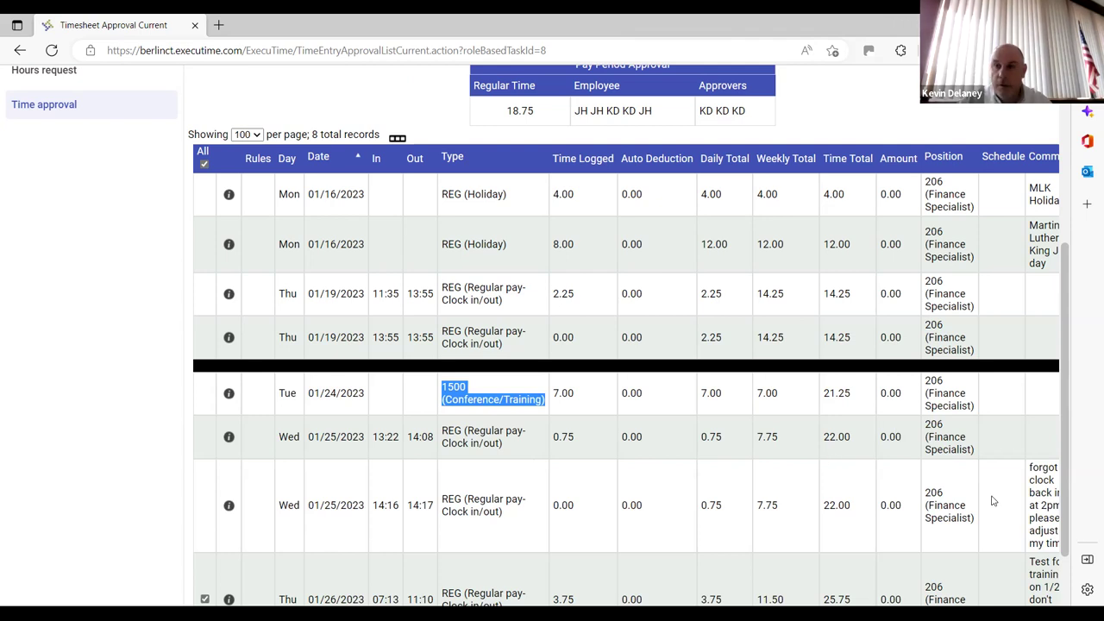
scroll(1064, 393, down, 3)
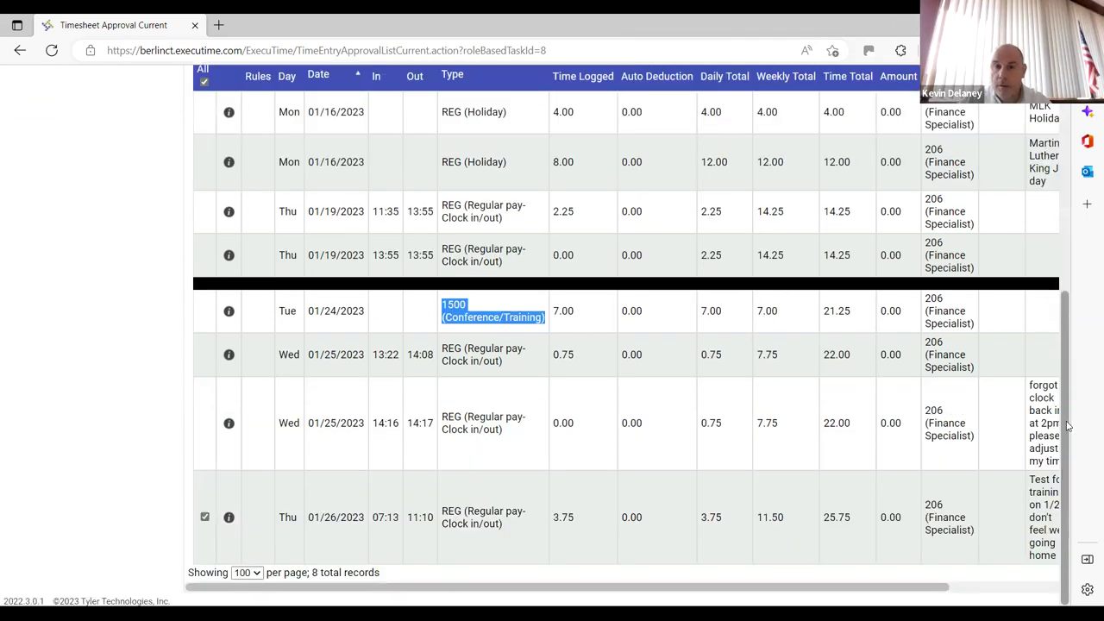
scroll(1068, 310, up, 3)
scroll(1067, 310, up, 1)
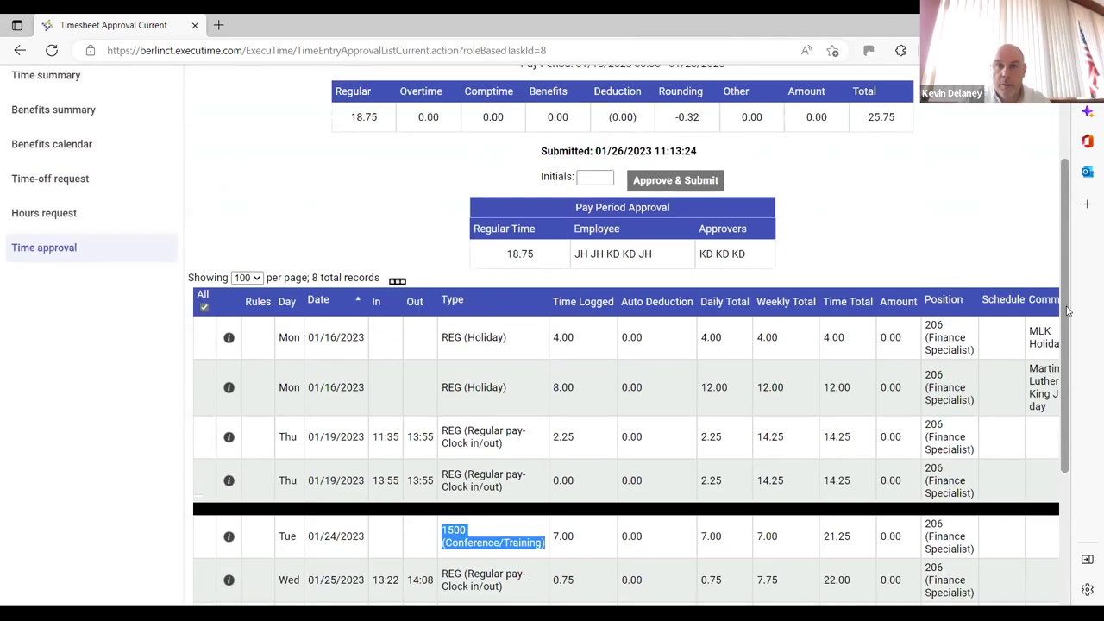
click(616, 487)
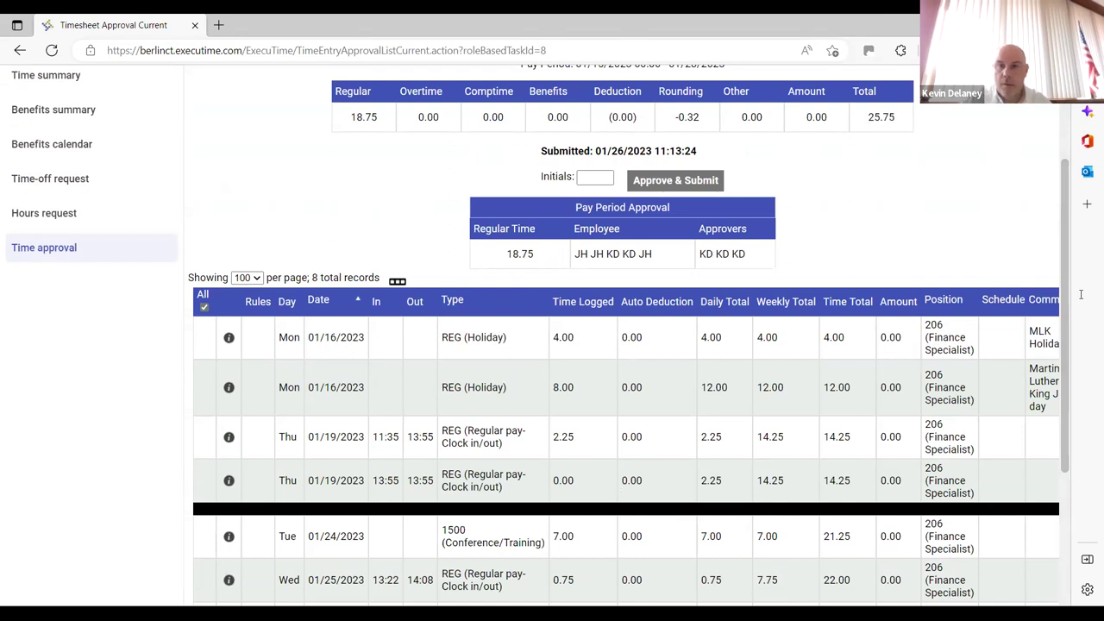
scroll(1076, 284, down, 2)
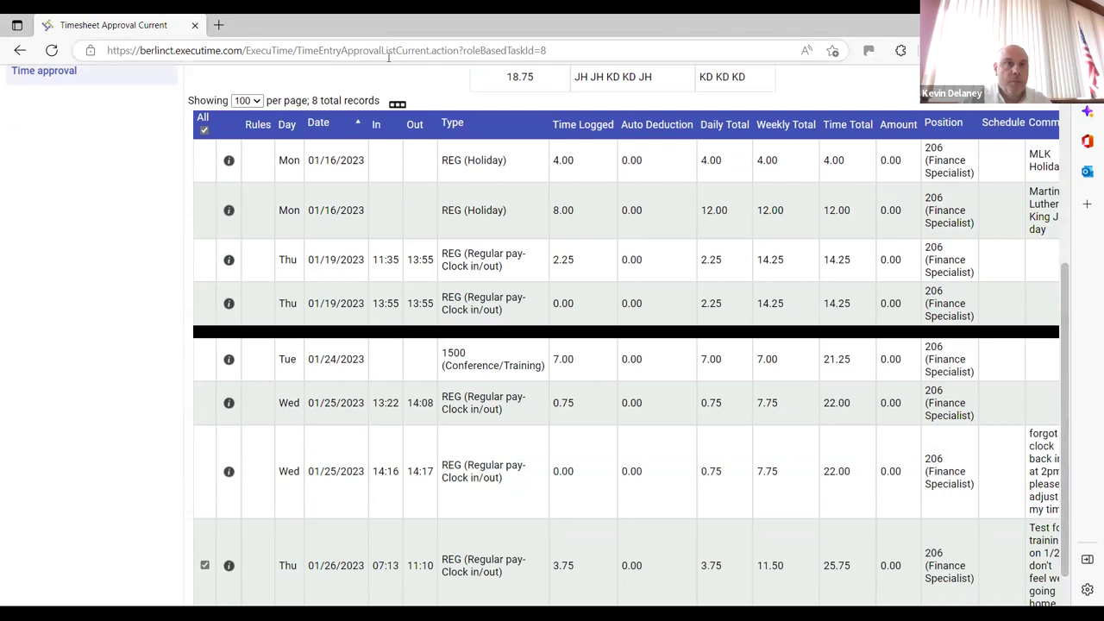
click(396, 105)
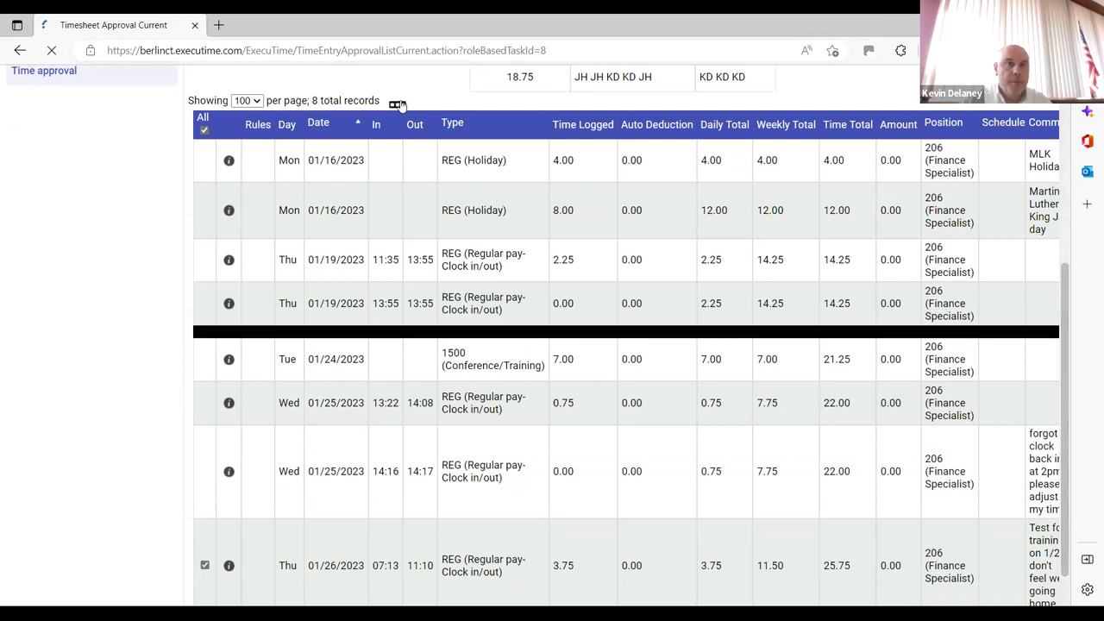
Scroll the timesheet to see each entry's Employee and Approvers approval marks
scroll(1067, 410, down, 2)
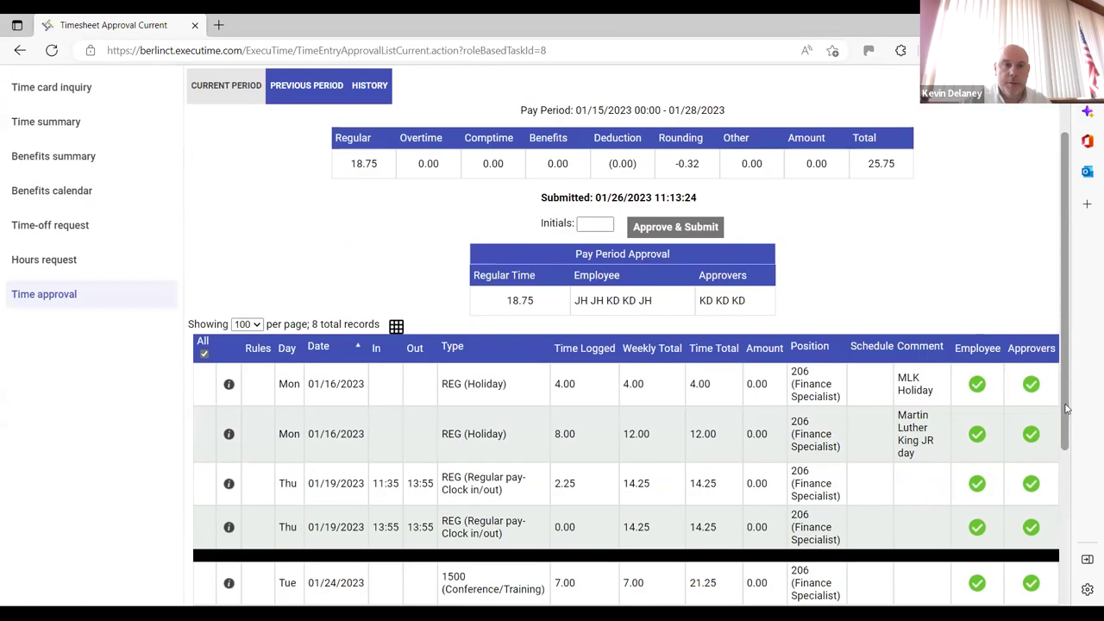
scroll(1068, 410, down, 2)
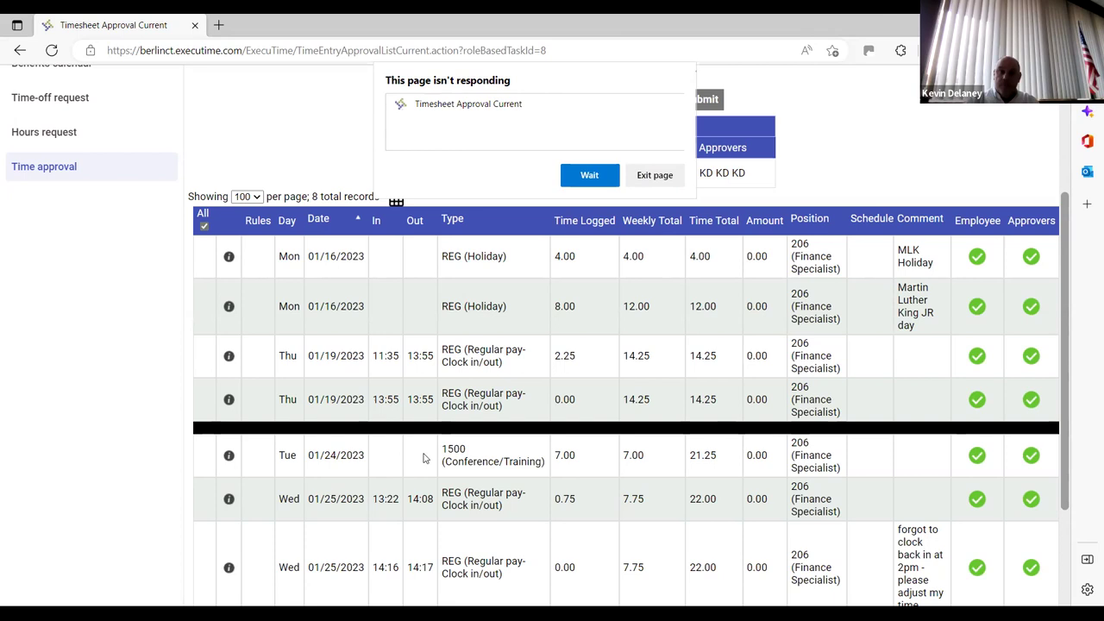
Let the unresponsive Time Approval page keep loading briefly, then abandon it
click(578, 175)
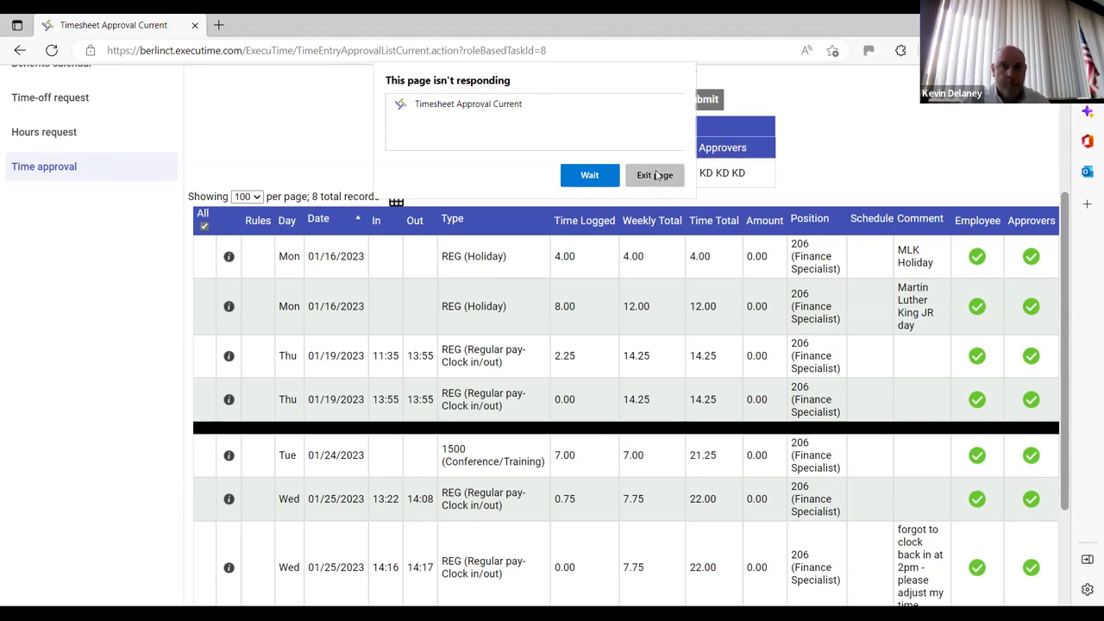
click(52, 52)
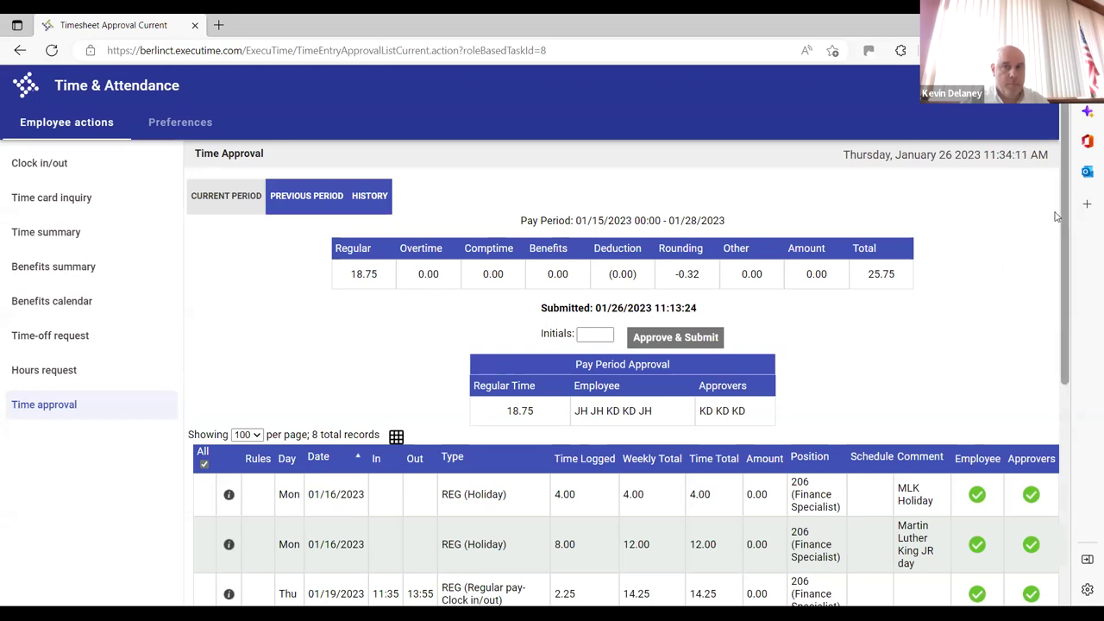
Scroll the reloaded 01/15–01/28/2023 timesheet, submitted 01/26/2023 at 11:13:24, to review its records
drag(1057, 216, 1080, 219)
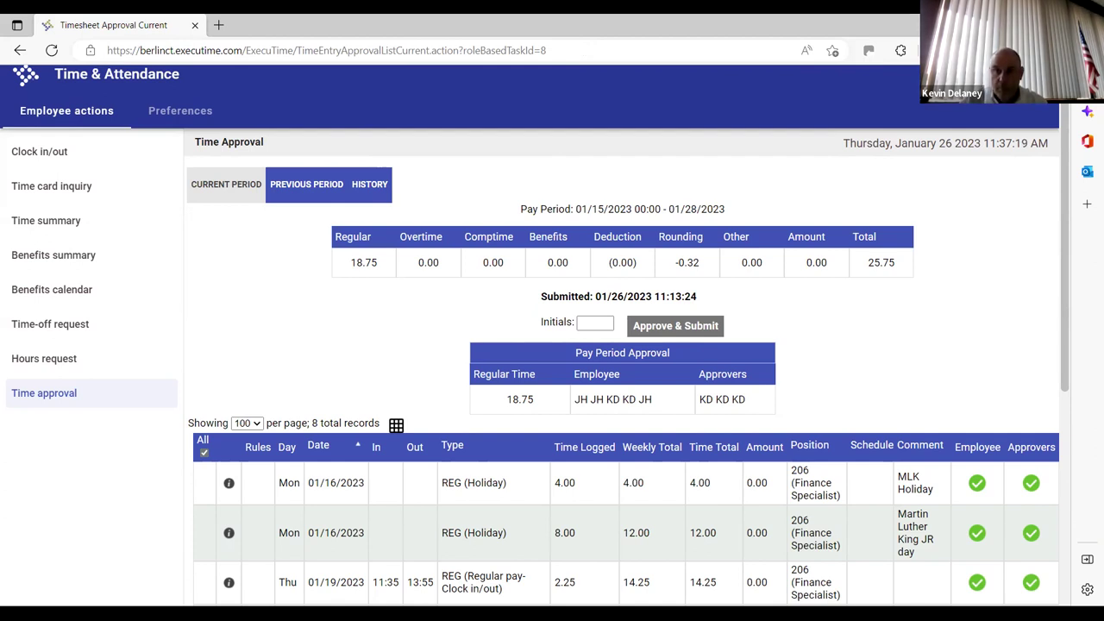
Open the account initials badge to reveal the account popup with Sign Out
click(1036, 75)
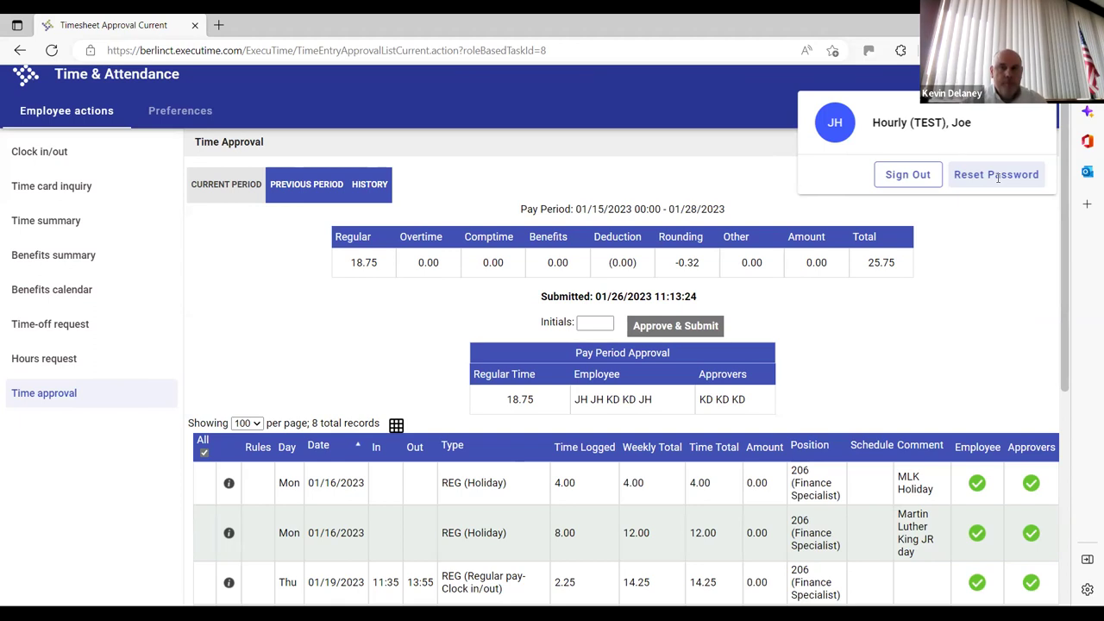
Sign out of ExecuTime, then present the Executime Approver Training deck in presenter view at the Overview slide
click(905, 176)
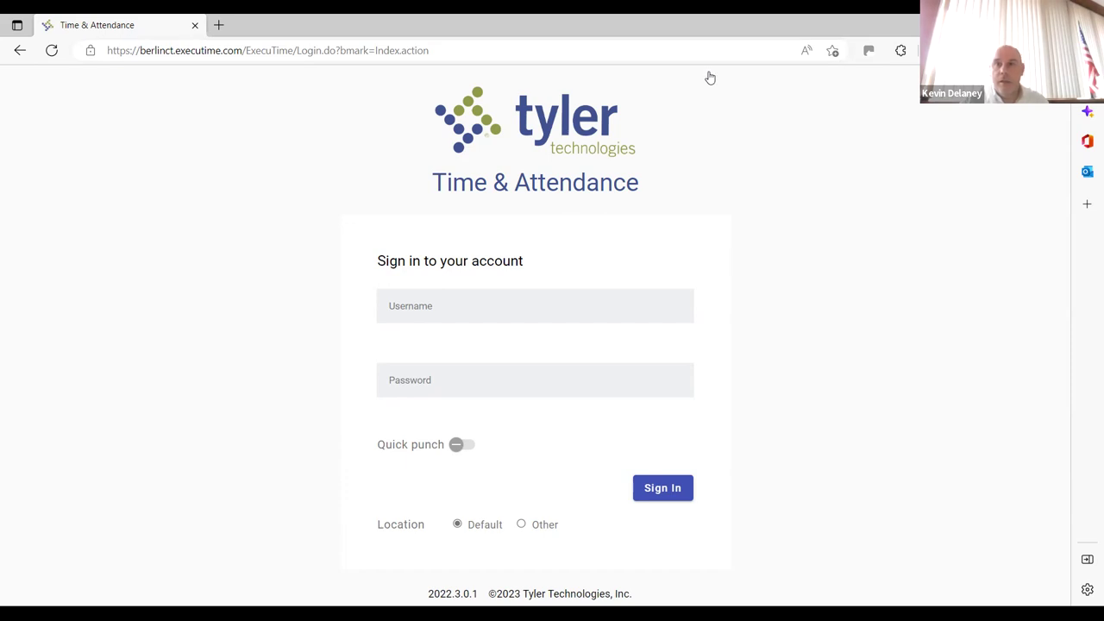
key(alt+Tab)
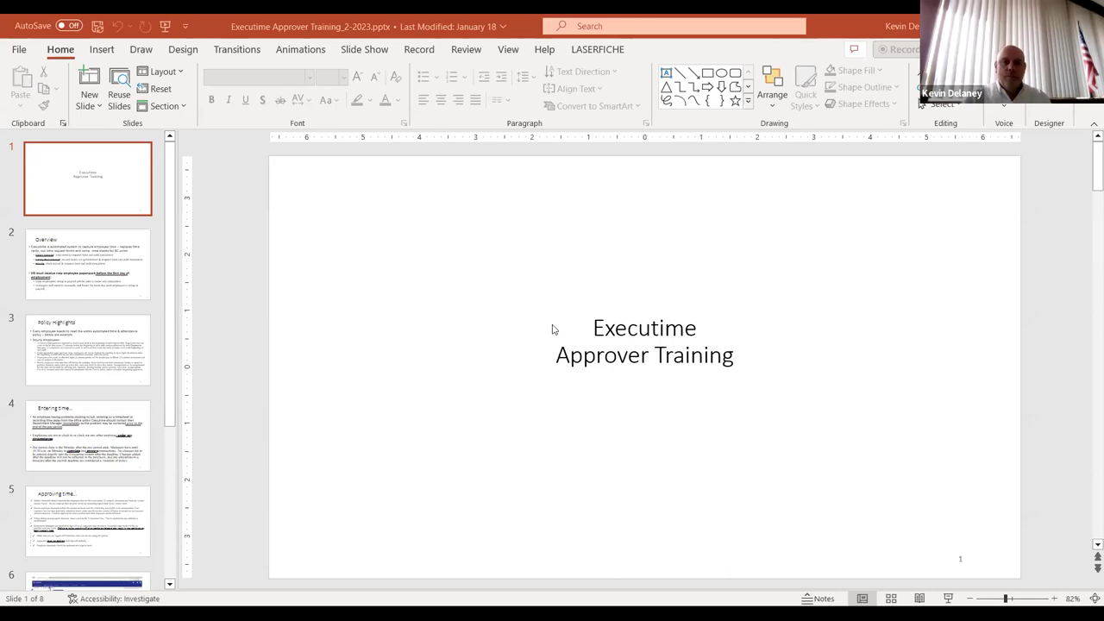
key(F5)
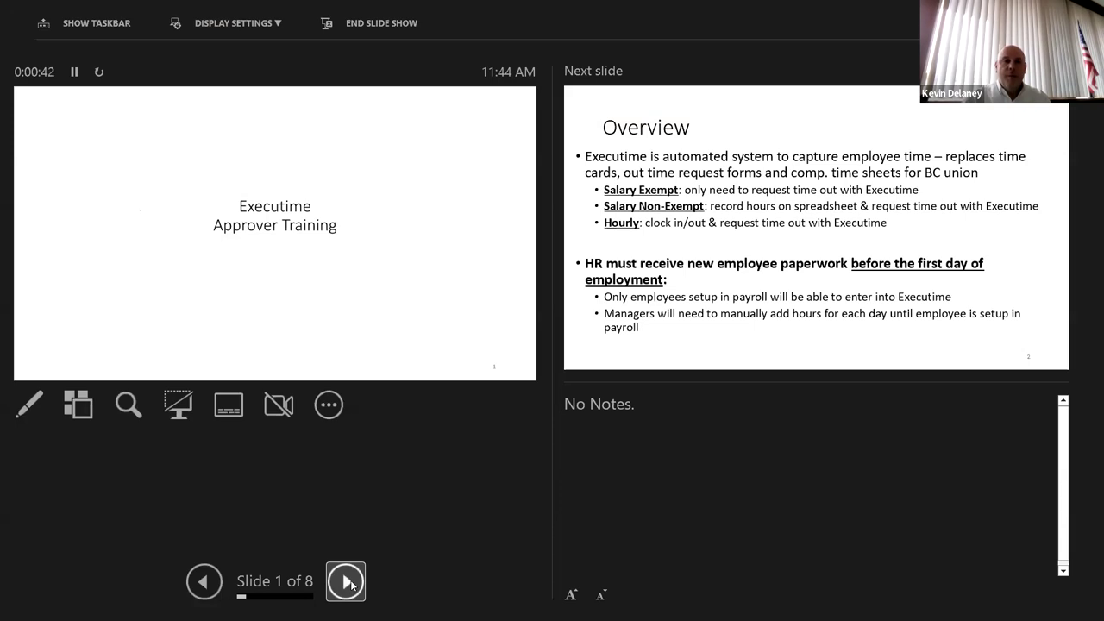
click(346, 582)
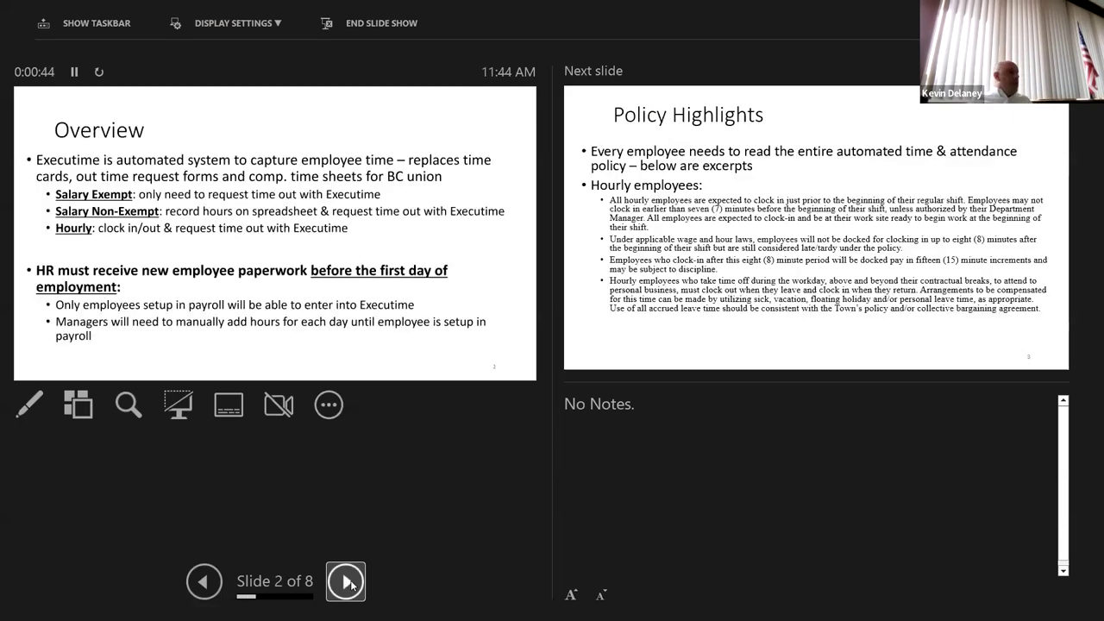
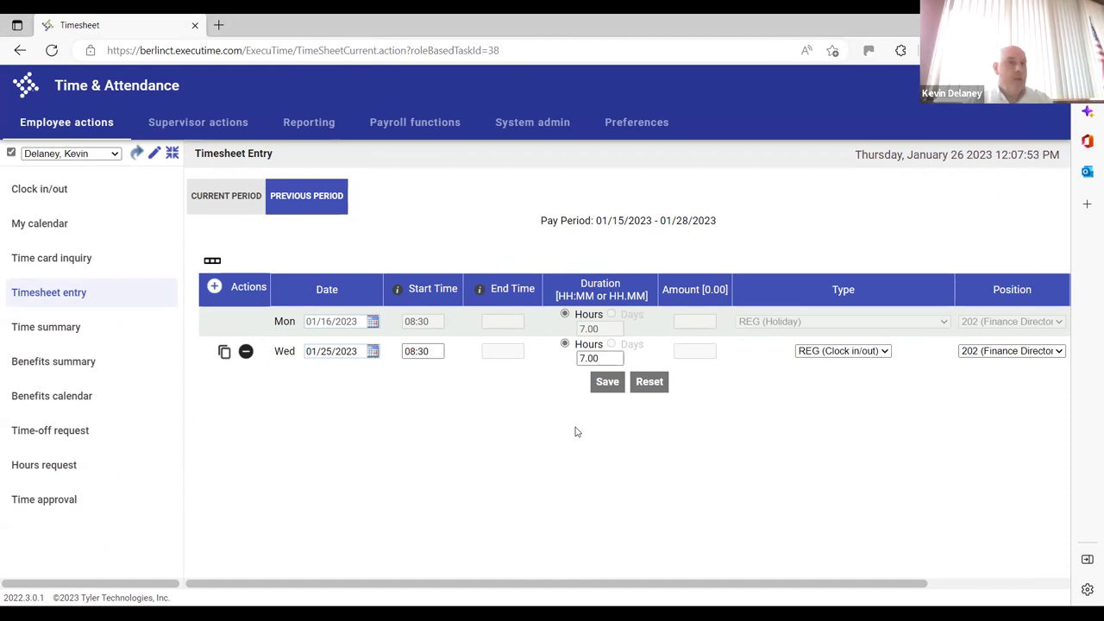
Open the employee's previous-period Time Approval page showing 14.00 regular hours
click(41, 502)
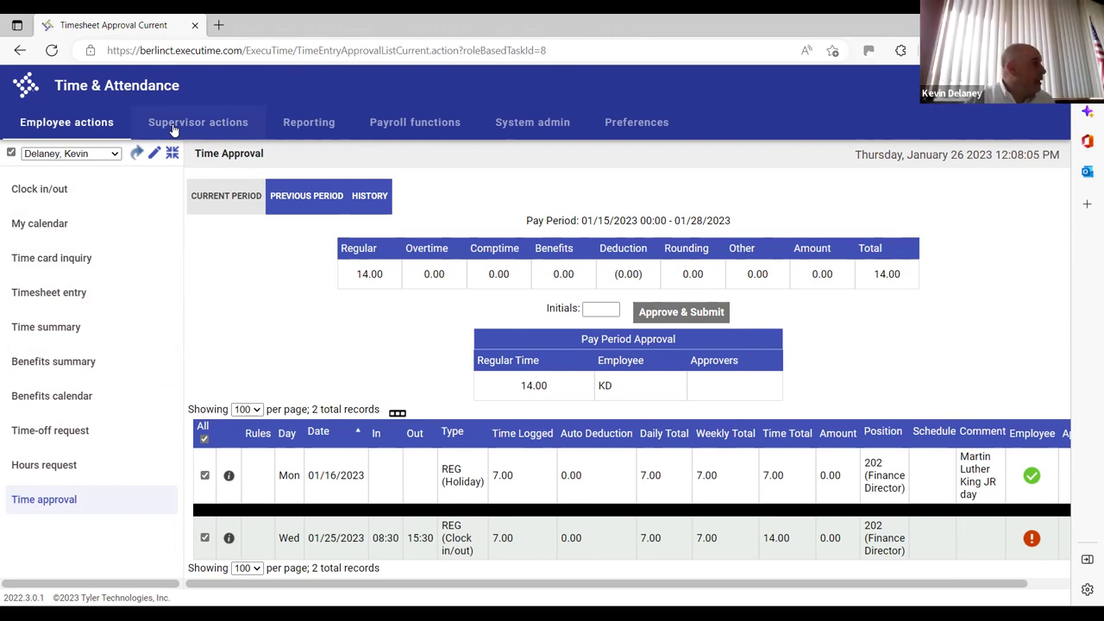
Clear the single-employee filter and switch to the Supervisor Dashboard
click(76, 134)
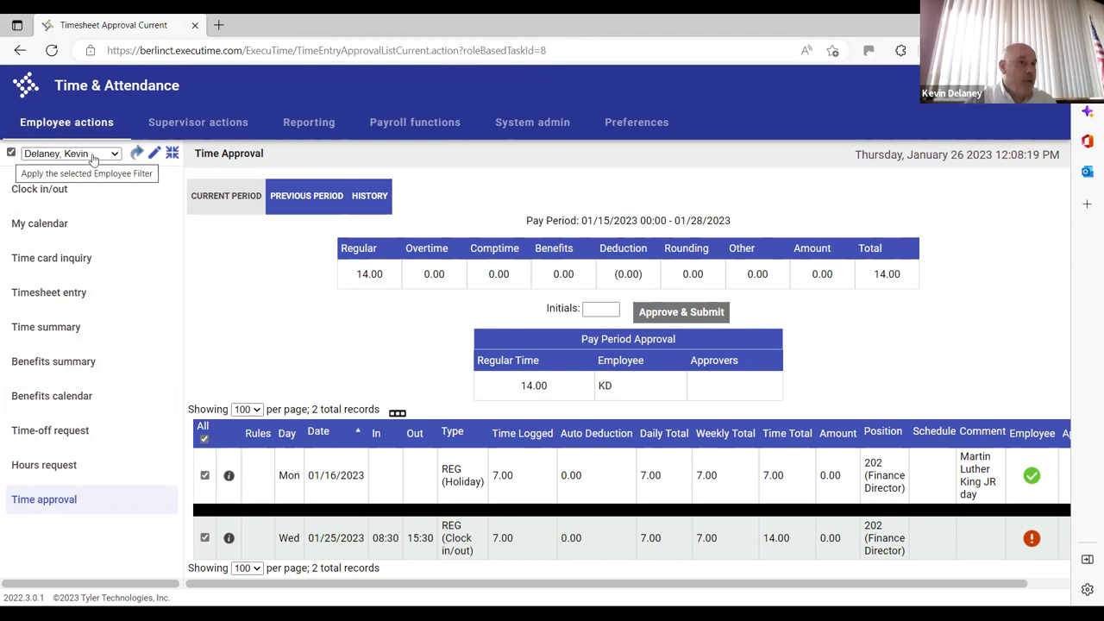
click(24, 155)
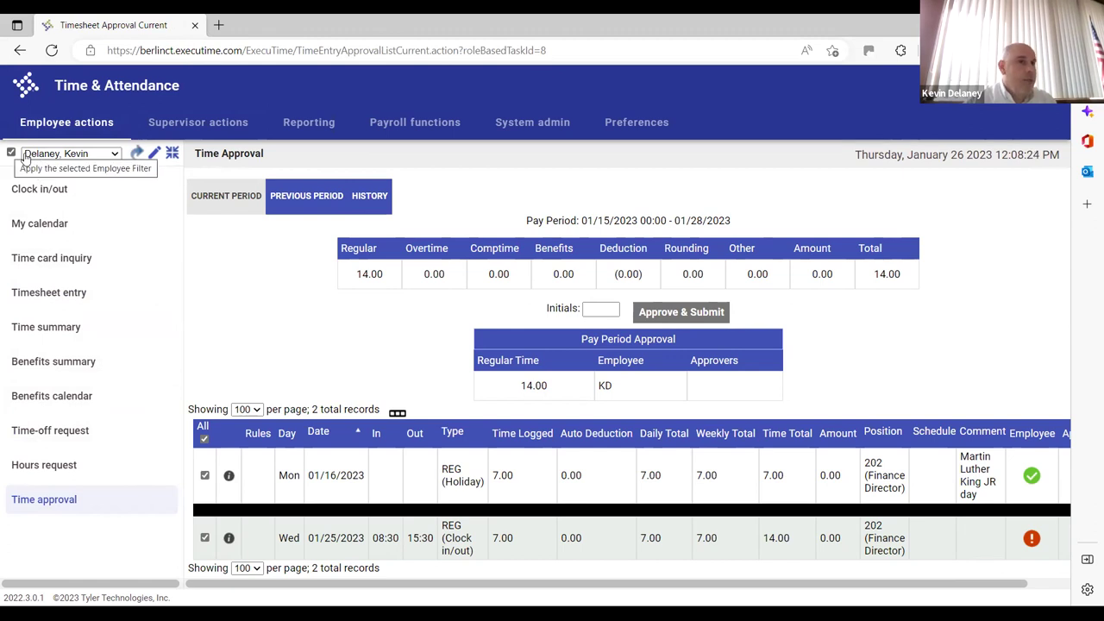
click(149, 129)
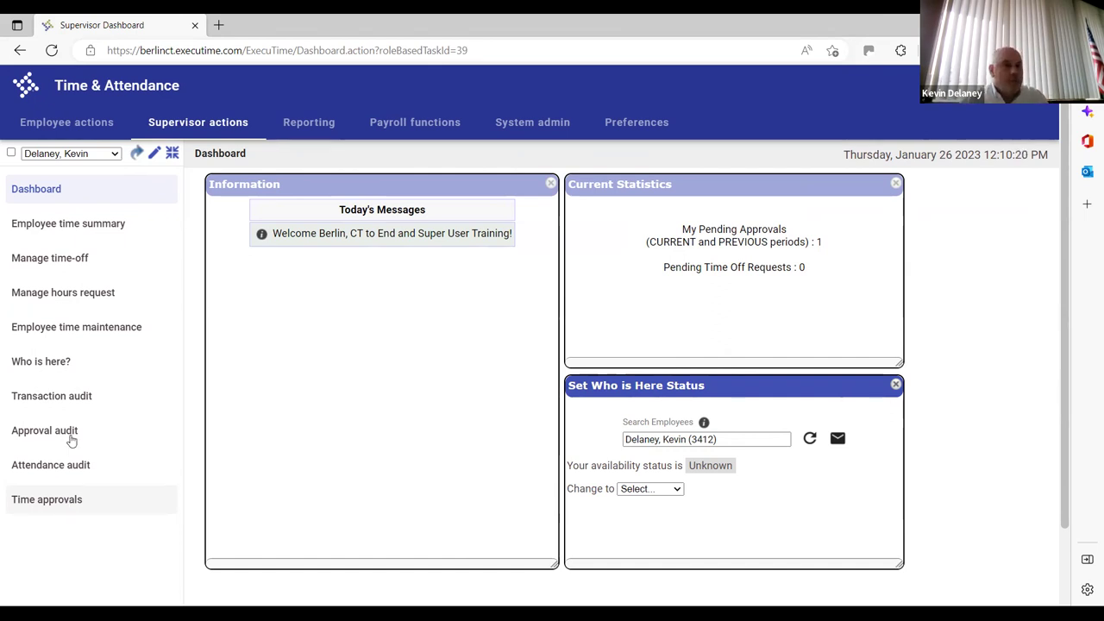
Uncheck Pending Only on Manage time-off to list all 21 time-off requests
click(80, 280)
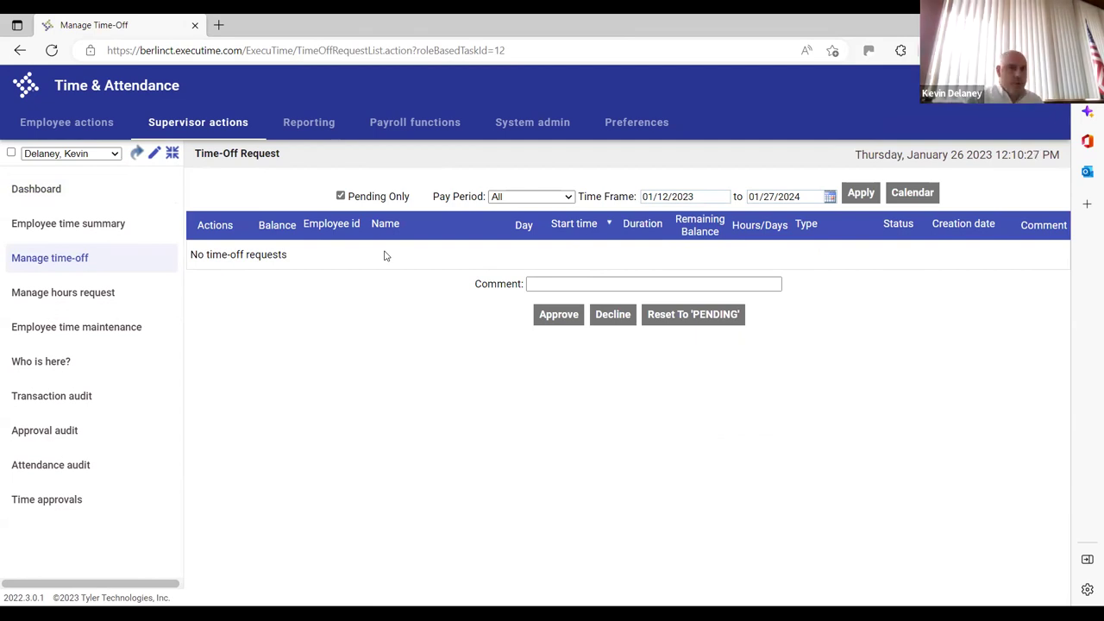
click(102, 293)
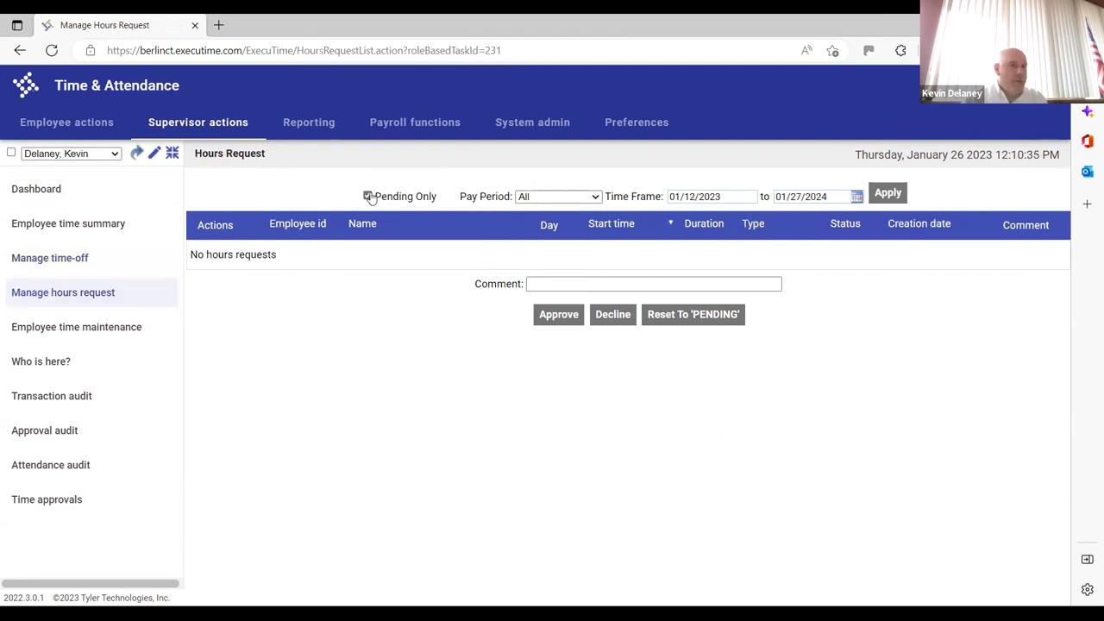
click(86, 265)
click(342, 198)
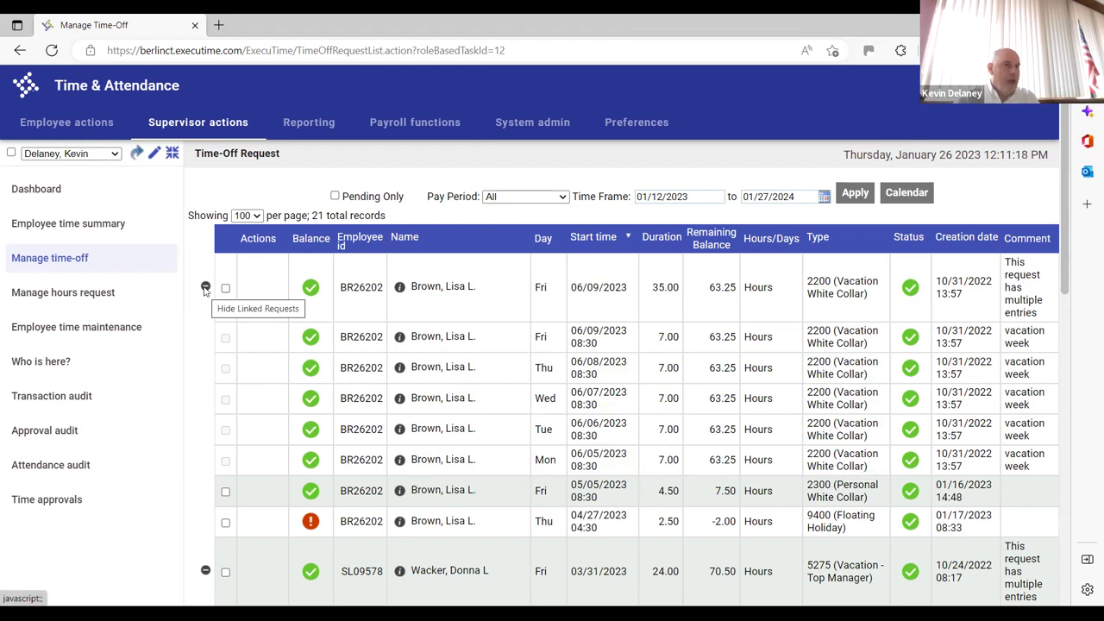
Expand and collapse the 06/09/2023 request's linked daily entries
click(205, 288)
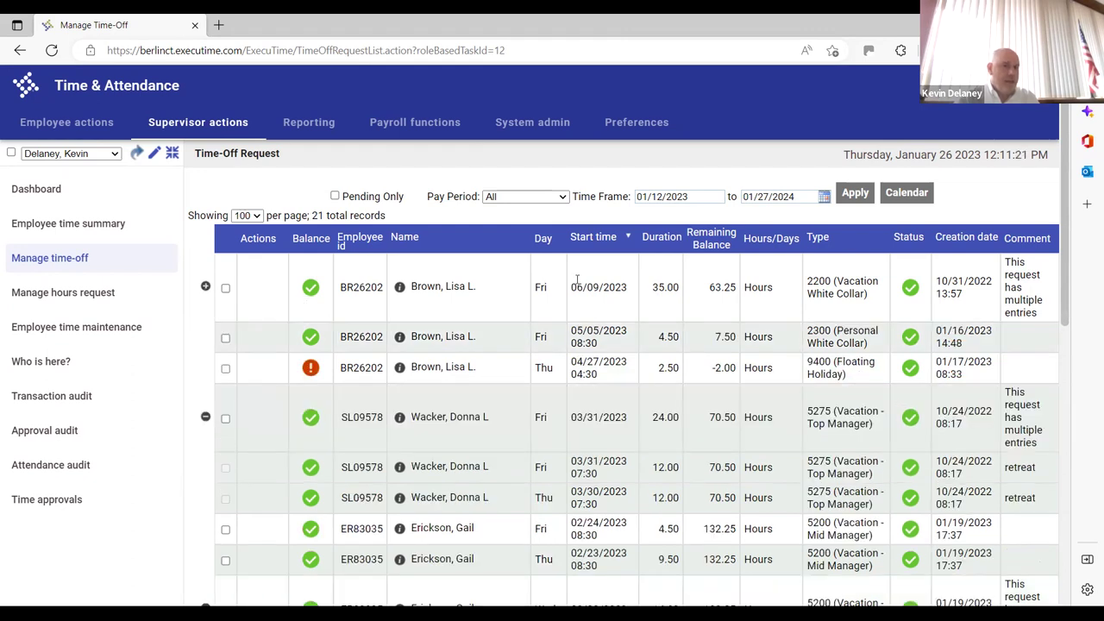
click(206, 288)
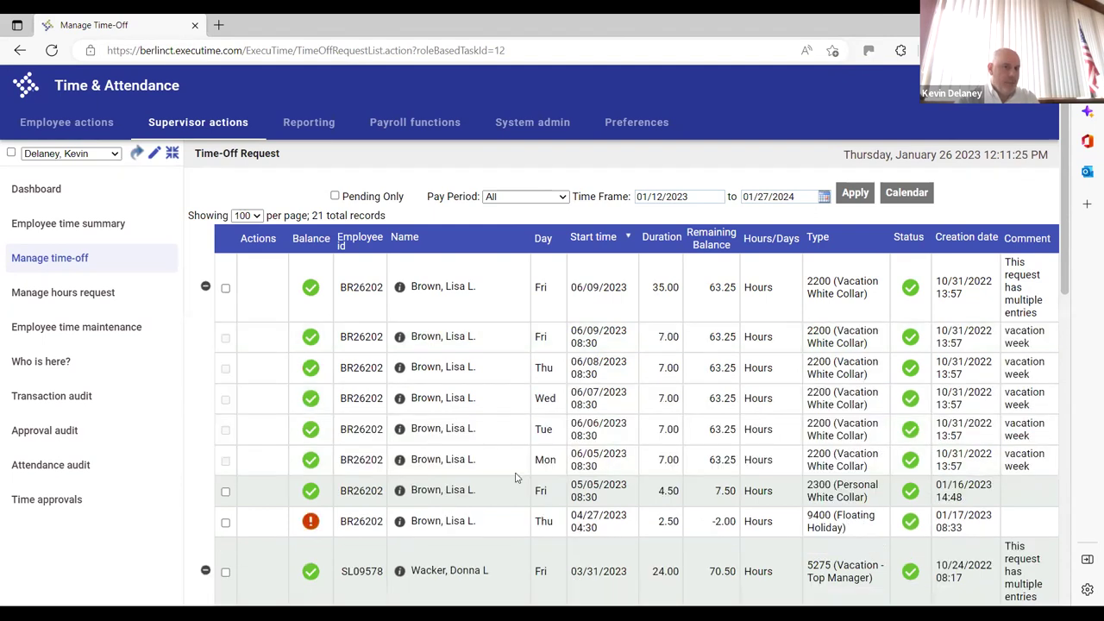
click(233, 302)
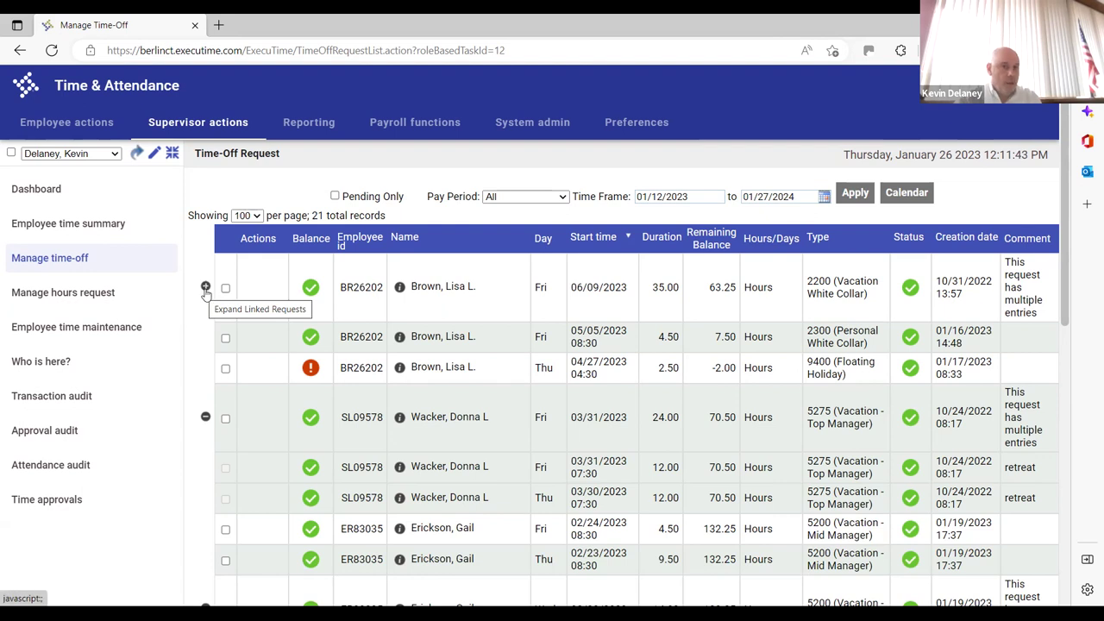
click(205, 288)
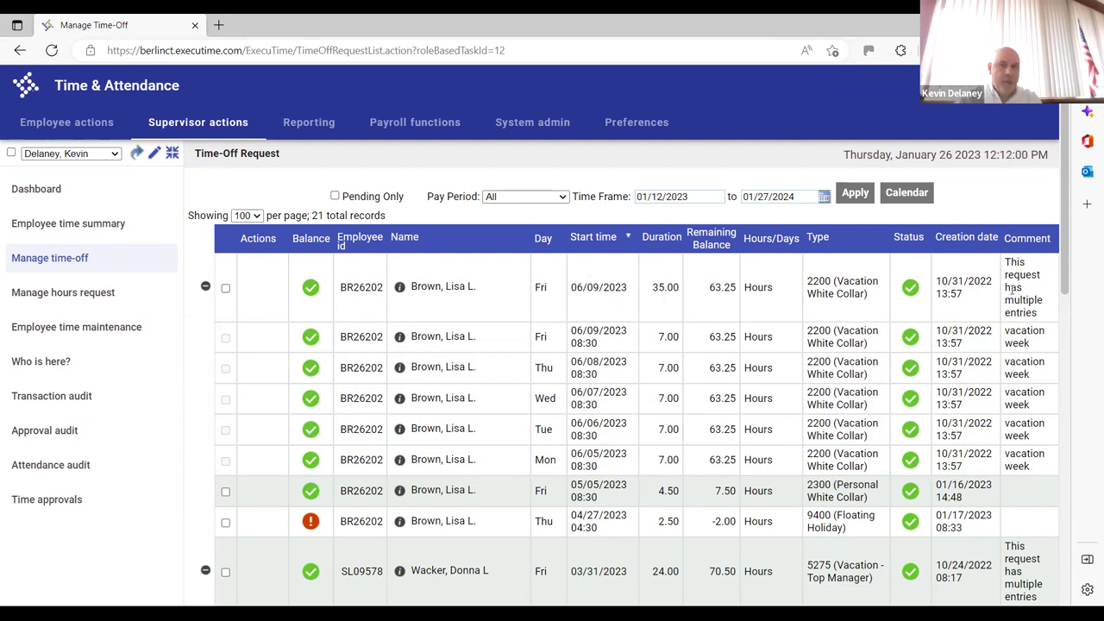
click(205, 286)
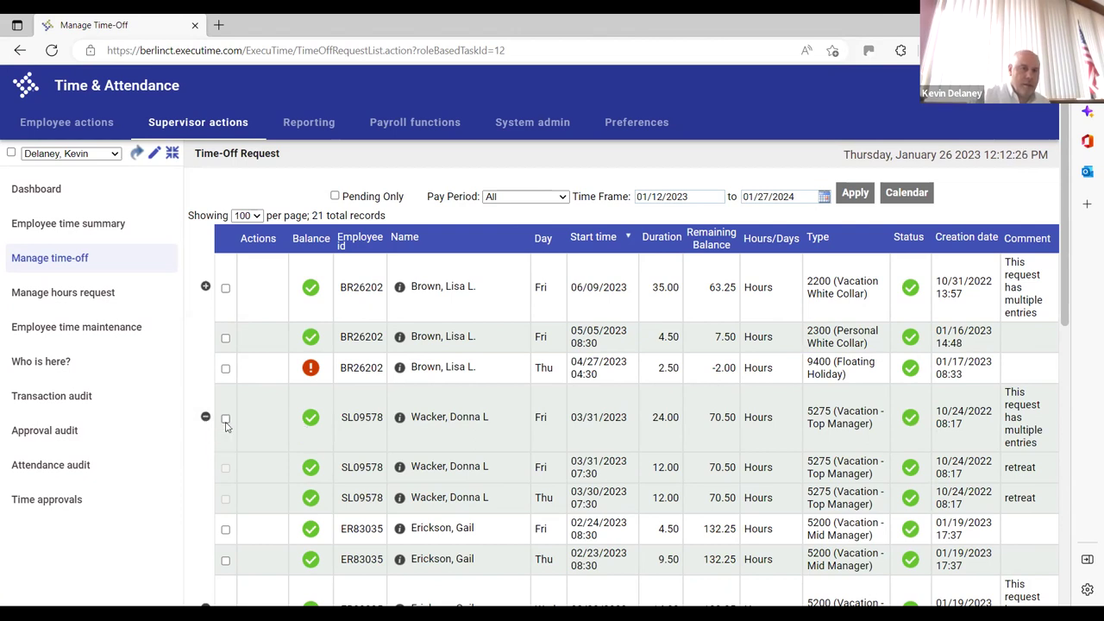
Select and deselect the 03/31/2023 request, then bring up the 18-record hours request list
click(225, 419)
click(225, 419)
click(225, 419)
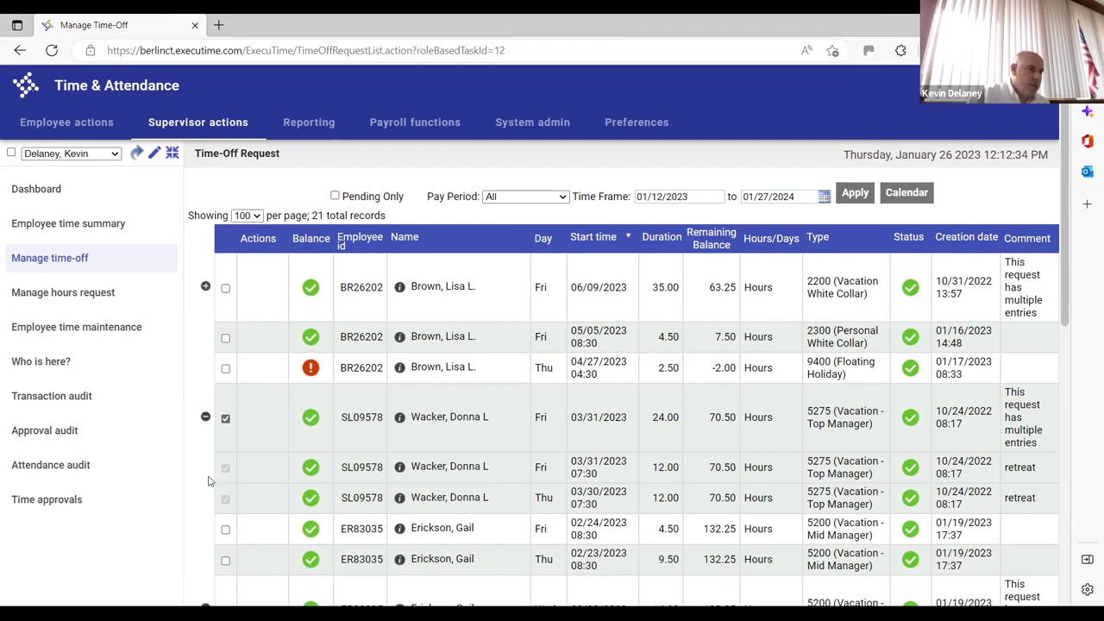
click(226, 420)
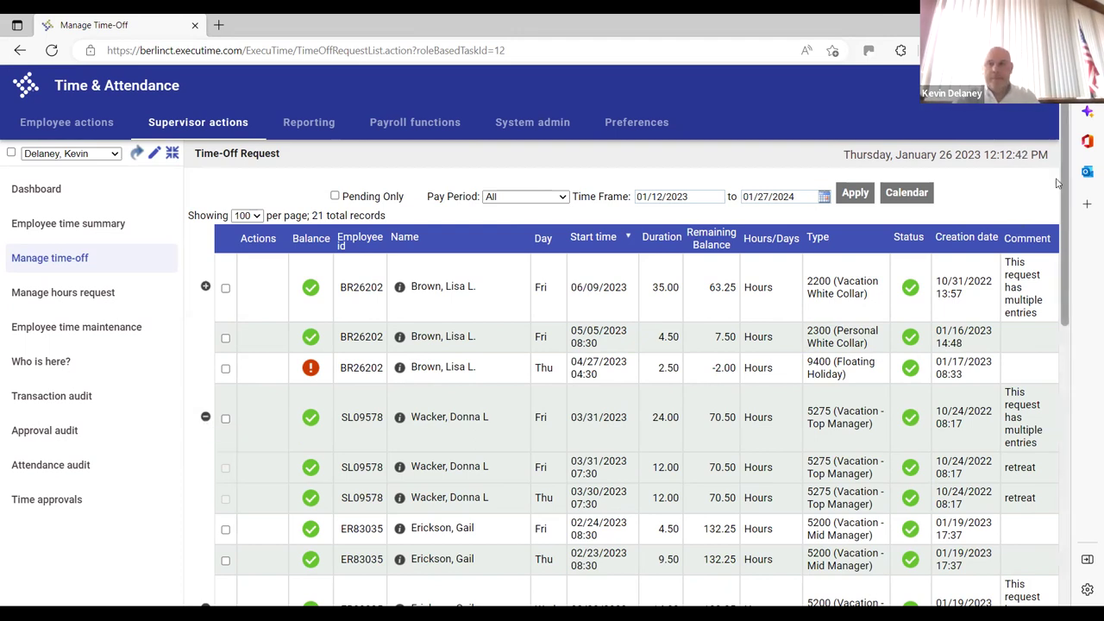
scroll(1047, 308, down, 10)
scroll(1030, 509, up, 10)
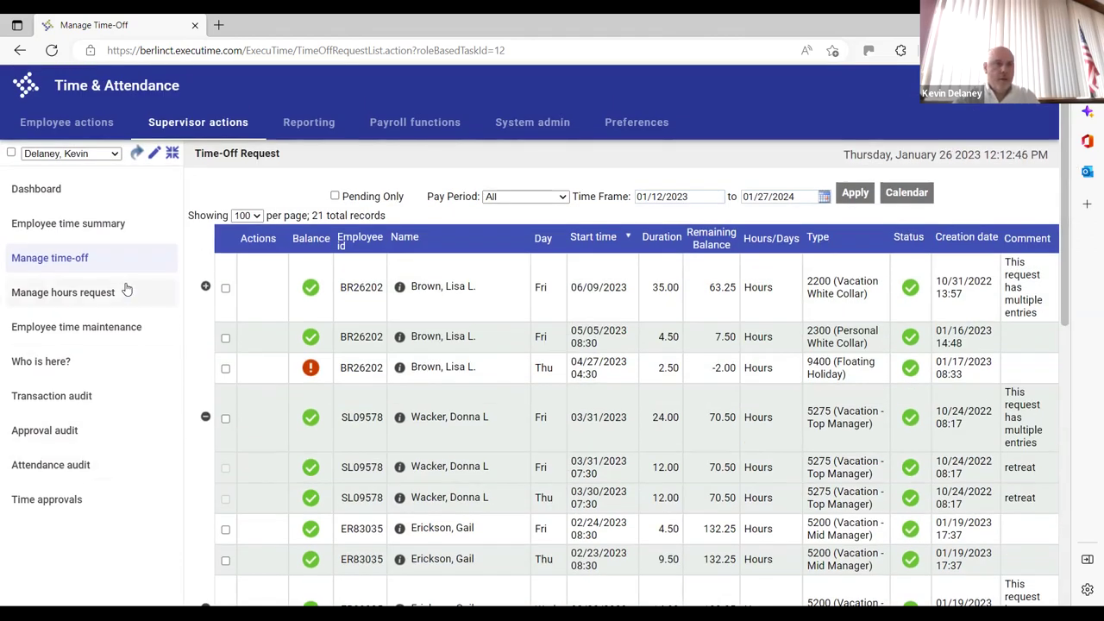
click(94, 294)
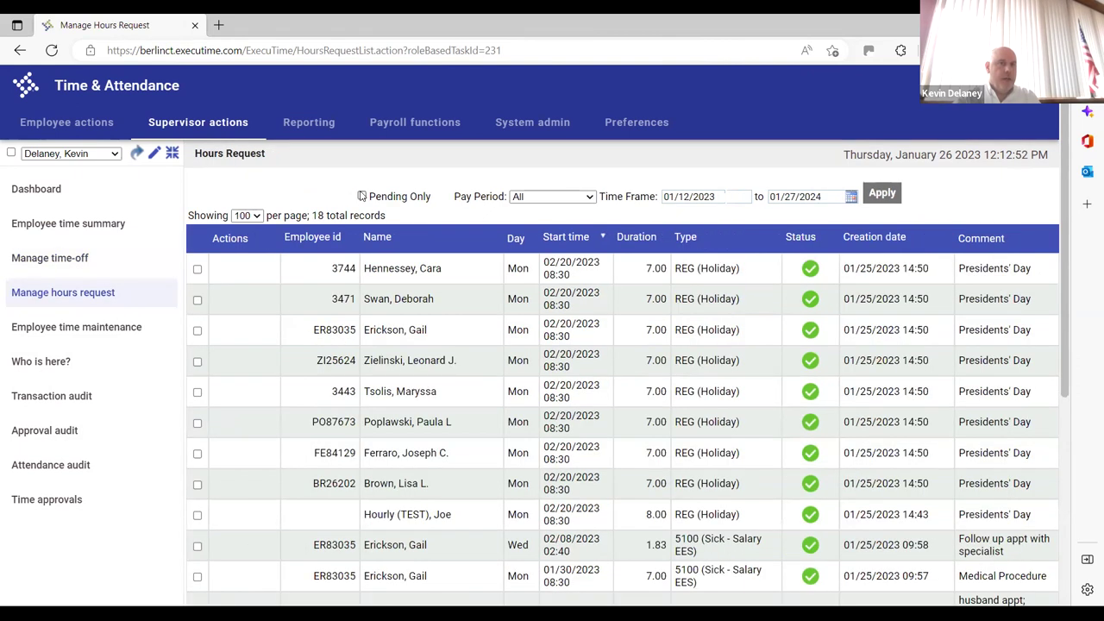
Limit hours requests to pending only, then open supervisor Time Approvals with 25.75 total hours
click(362, 197)
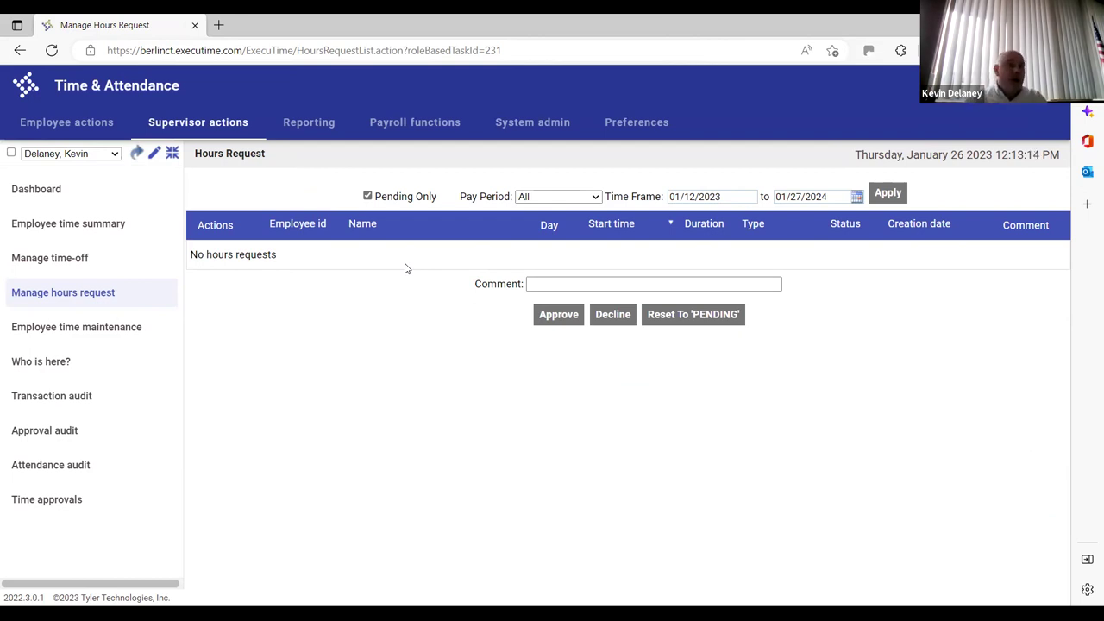
click(78, 252)
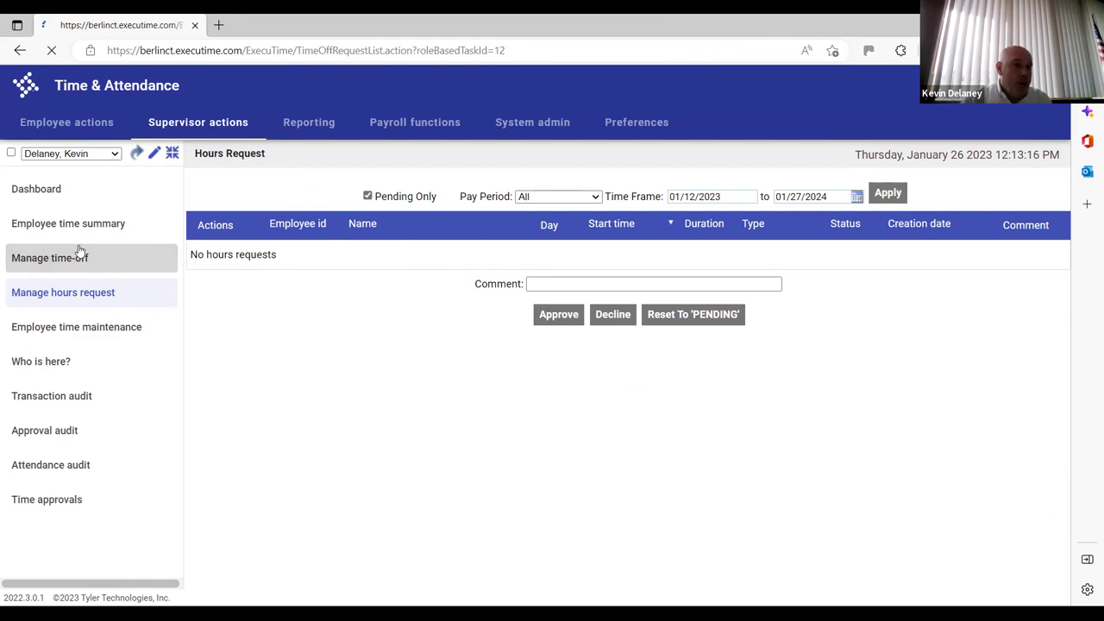
click(71, 294)
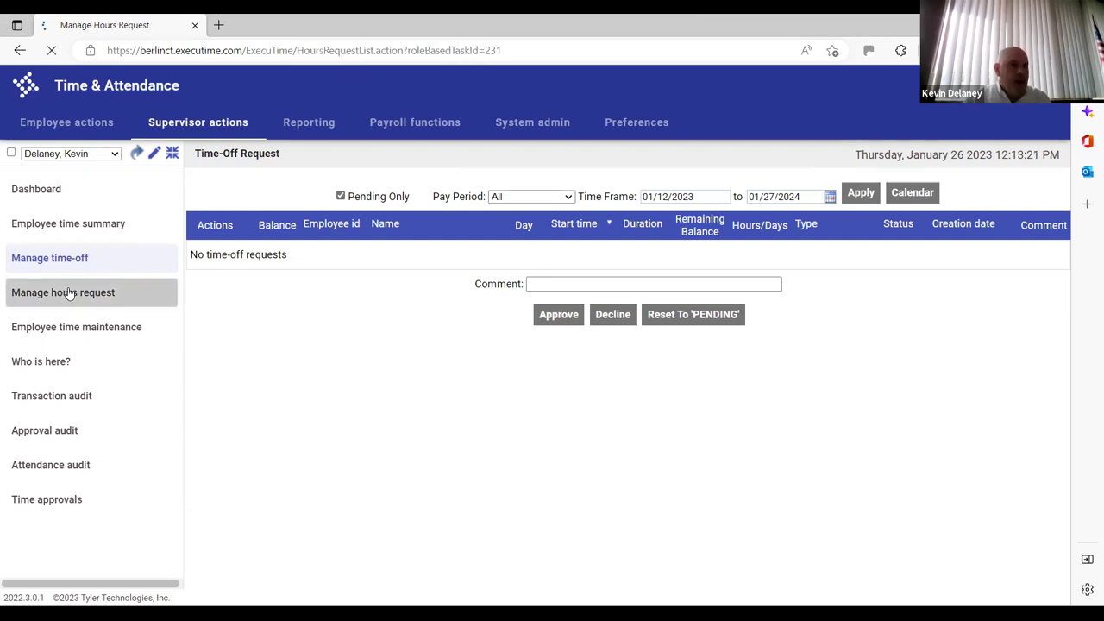
click(78, 258)
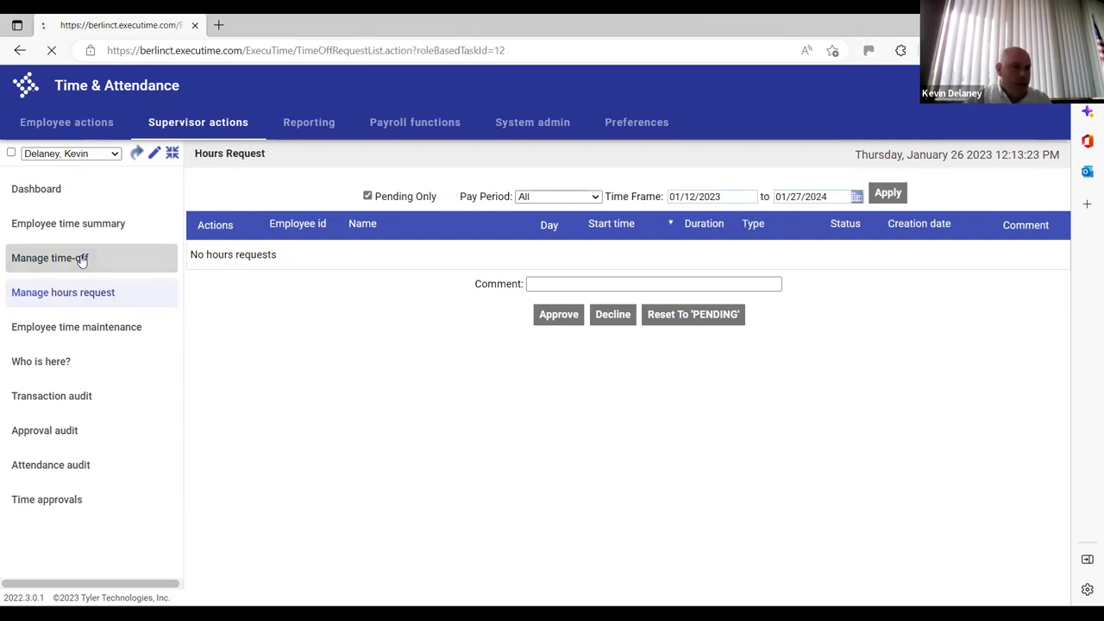
click(75, 295)
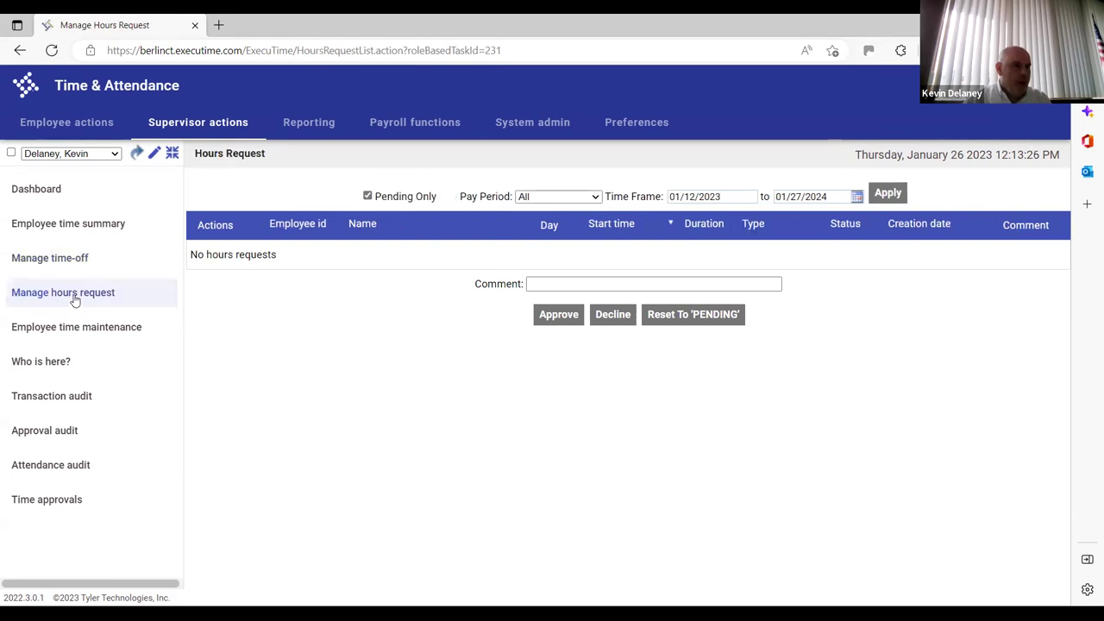
click(56, 504)
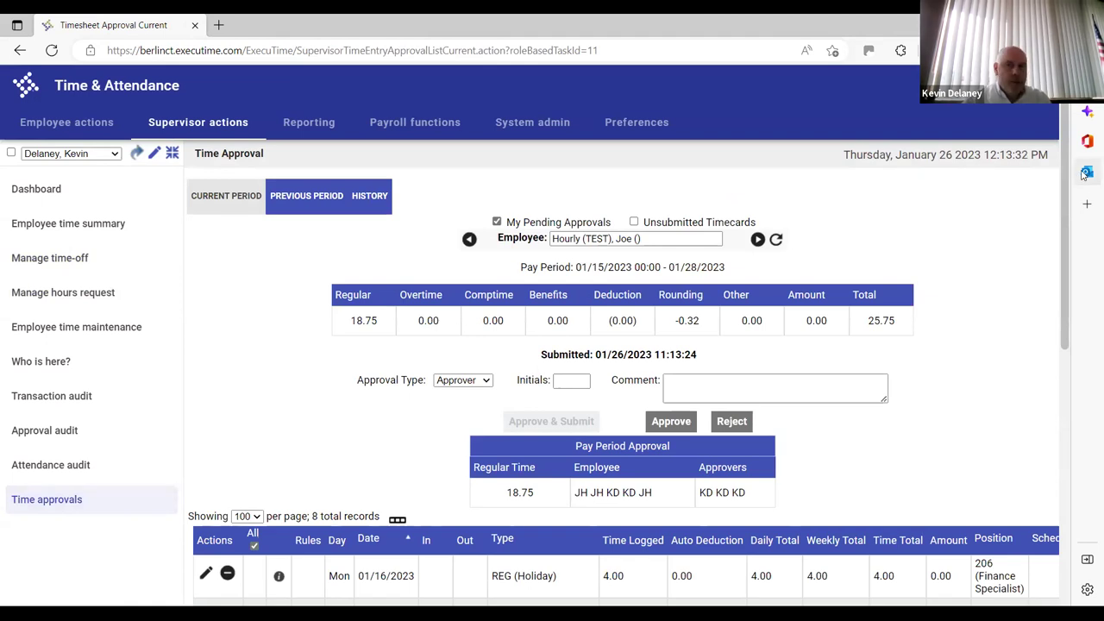
Scroll through all of the test employee's time entries, then go back a page
drag(1067, 192, 1088, 446)
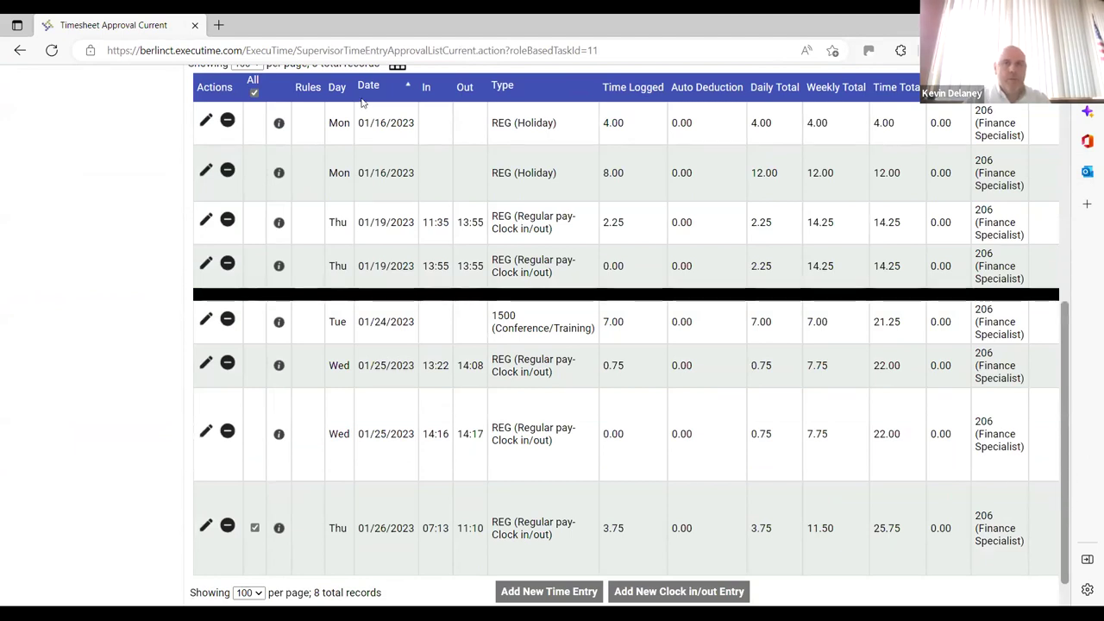
click(20, 53)
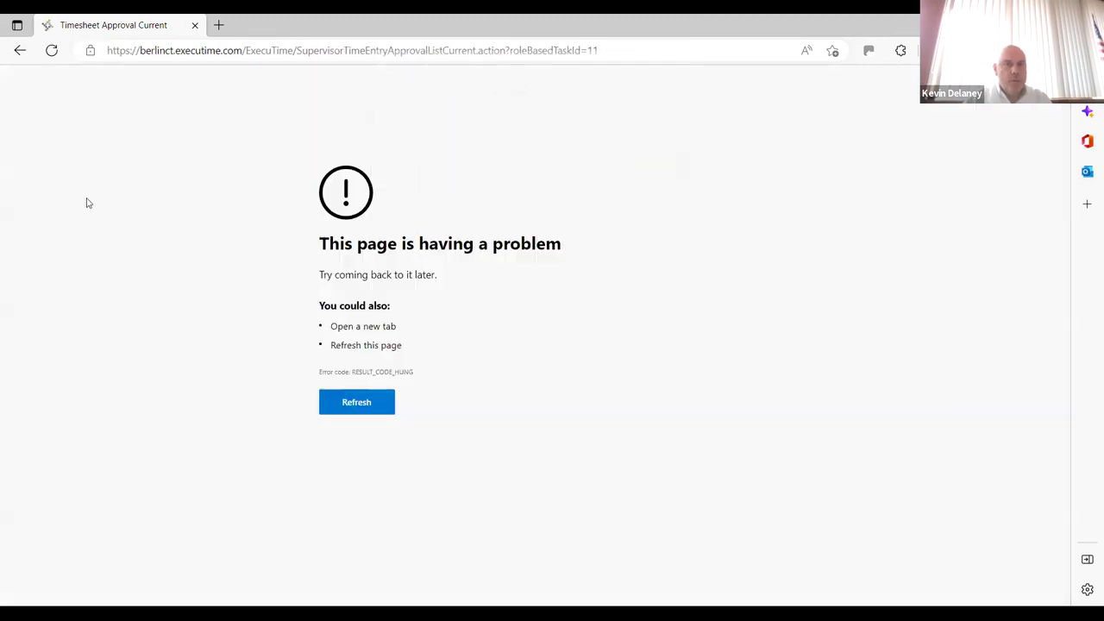
Refresh to reload the Time Approval page listing all 8 entries totaling 25.75 hours
click(51, 50)
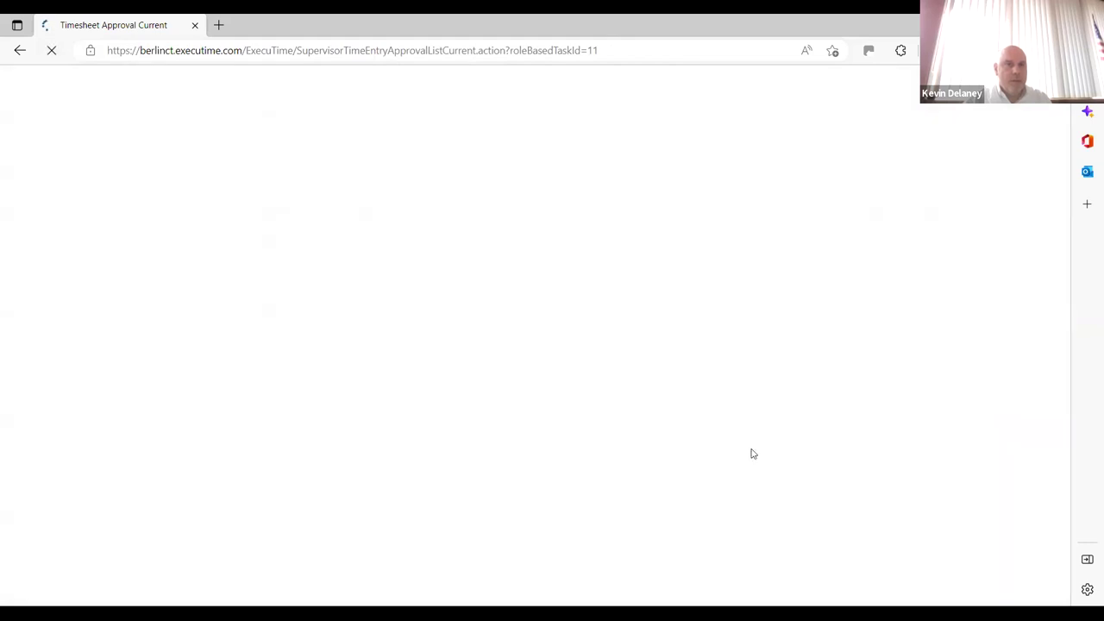
drag(1071, 282, 1066, 509)
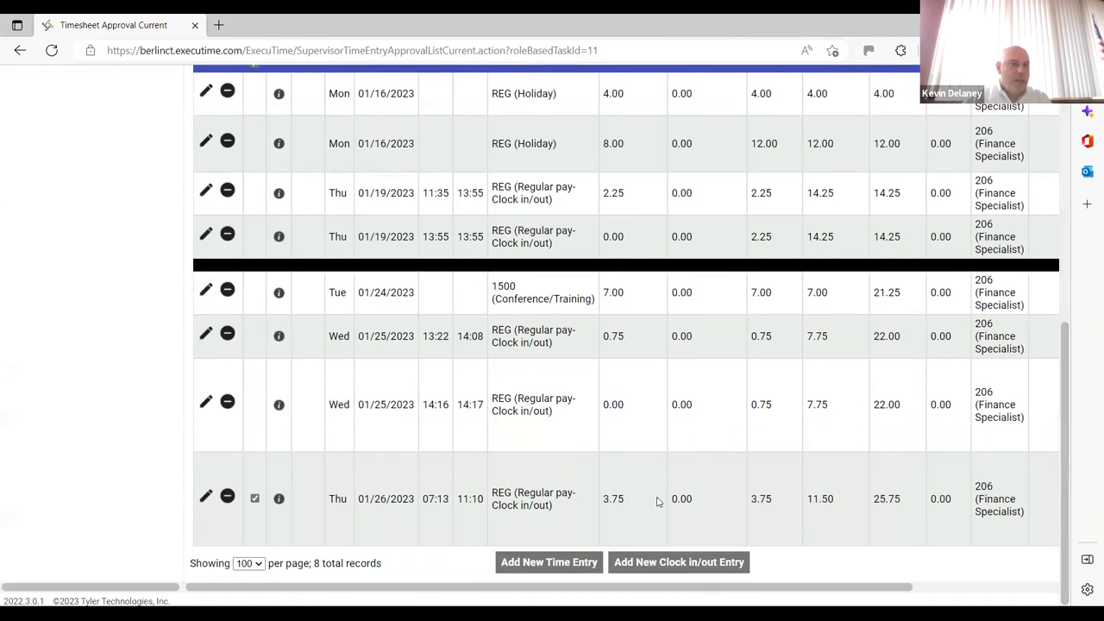
Review the Comment and Approvers columns, noting the 01/26 entry lacks approver sign-off
drag(778, 590, 968, 515)
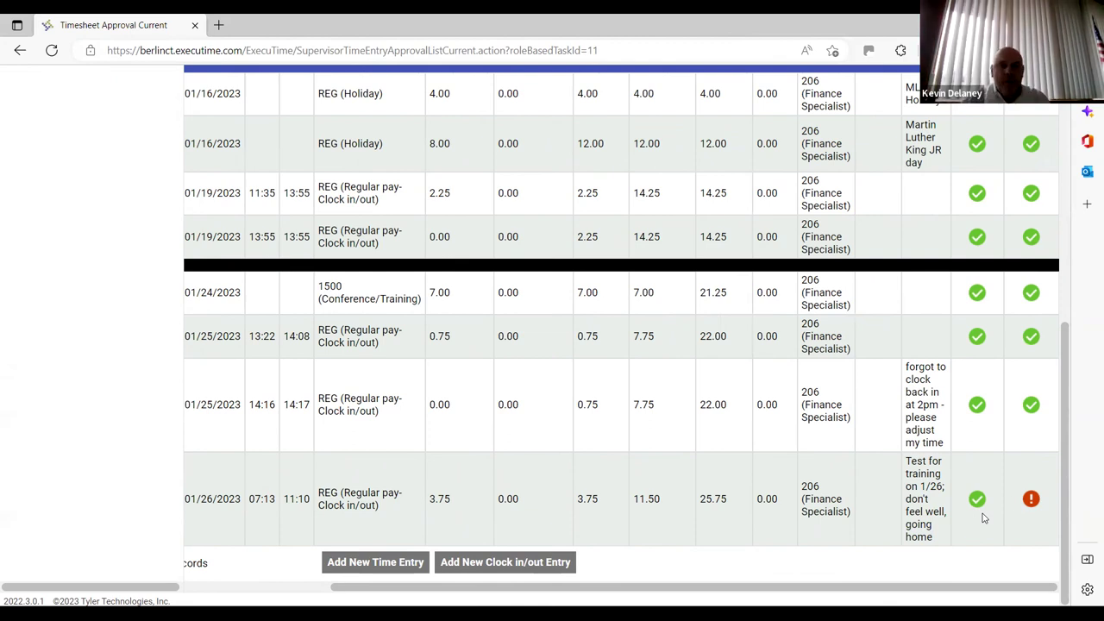
scroll(1083, 363, up, 5)
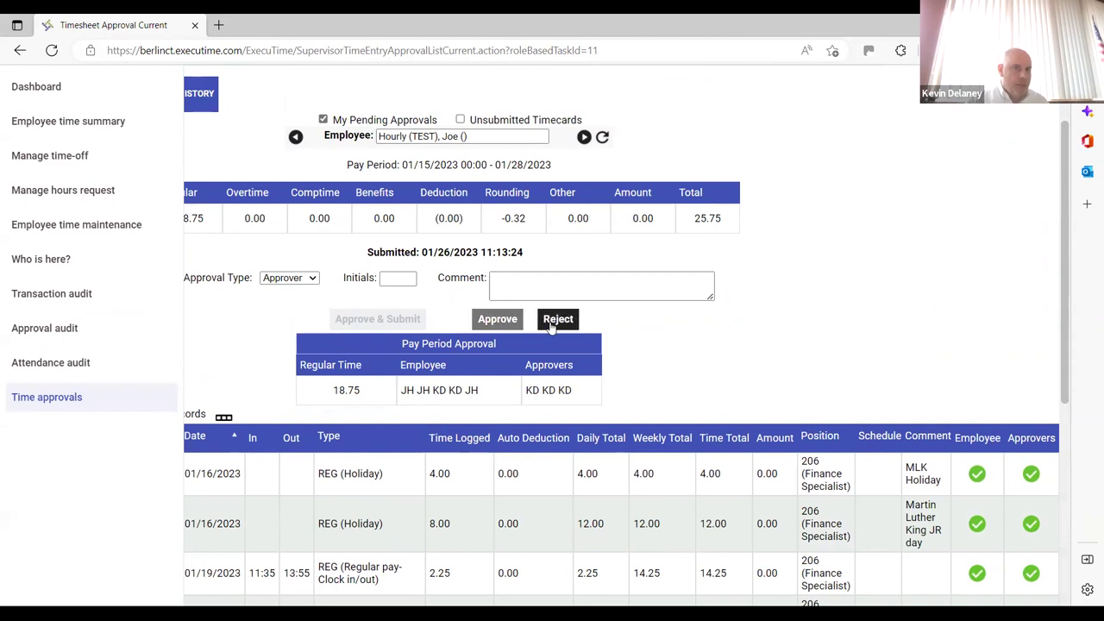
Approve the test timesheet with the comment 'Hope you feel better'
click(518, 275)
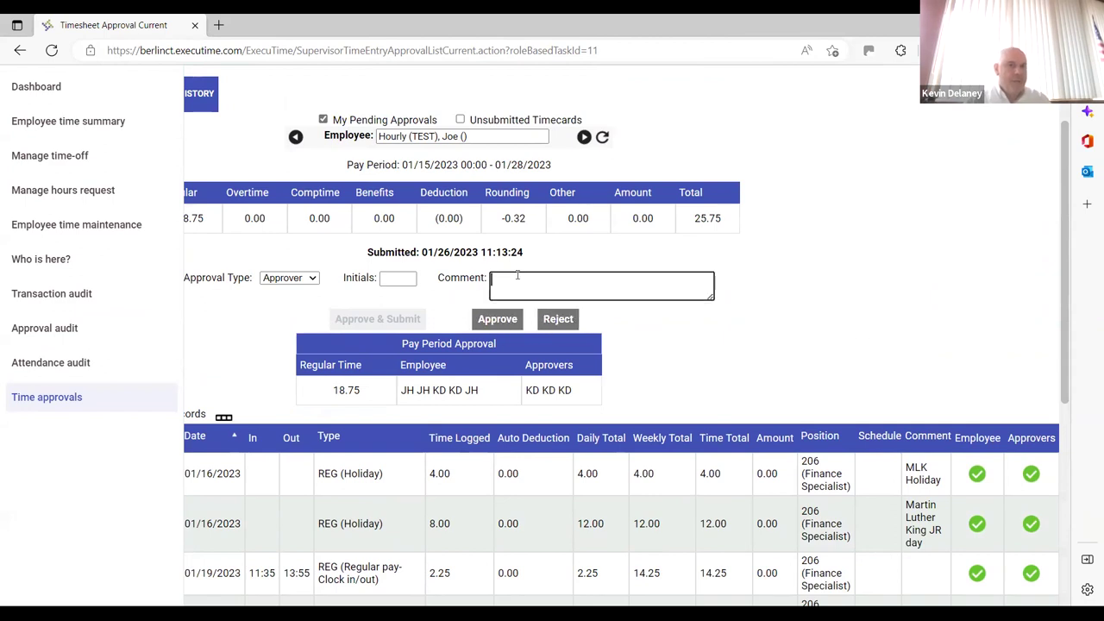
text(Hope y)
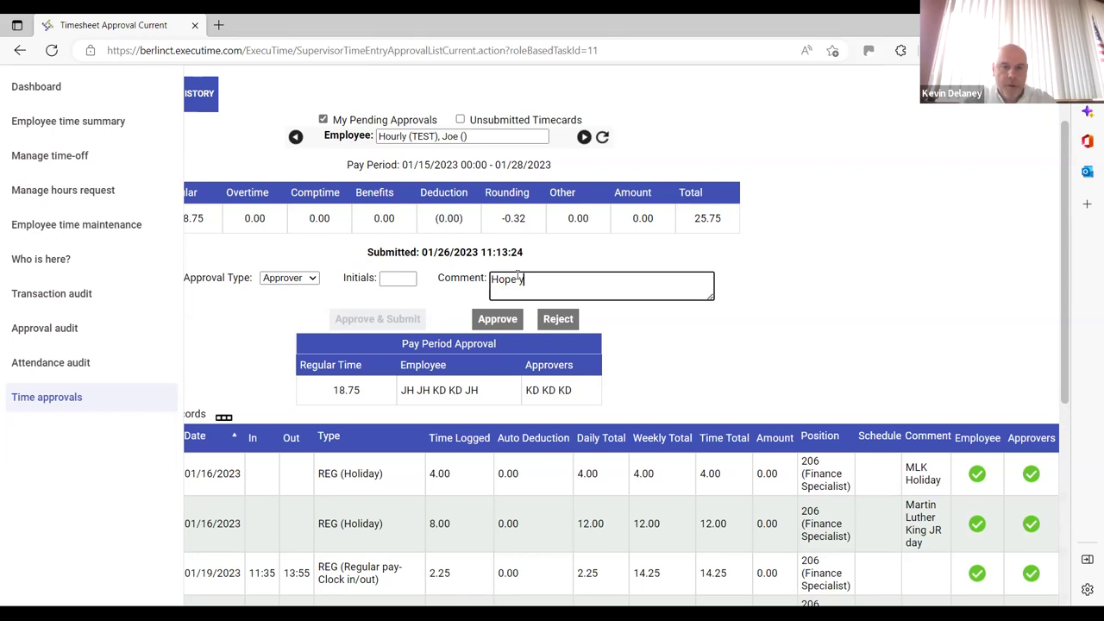
text(ou feel better)
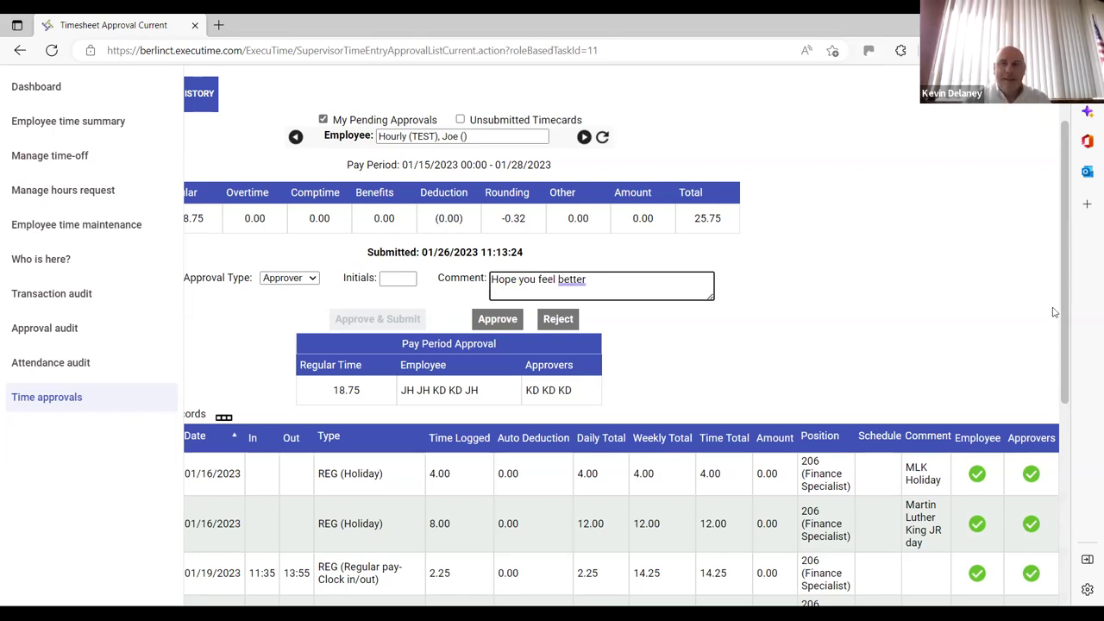
click(503, 319)
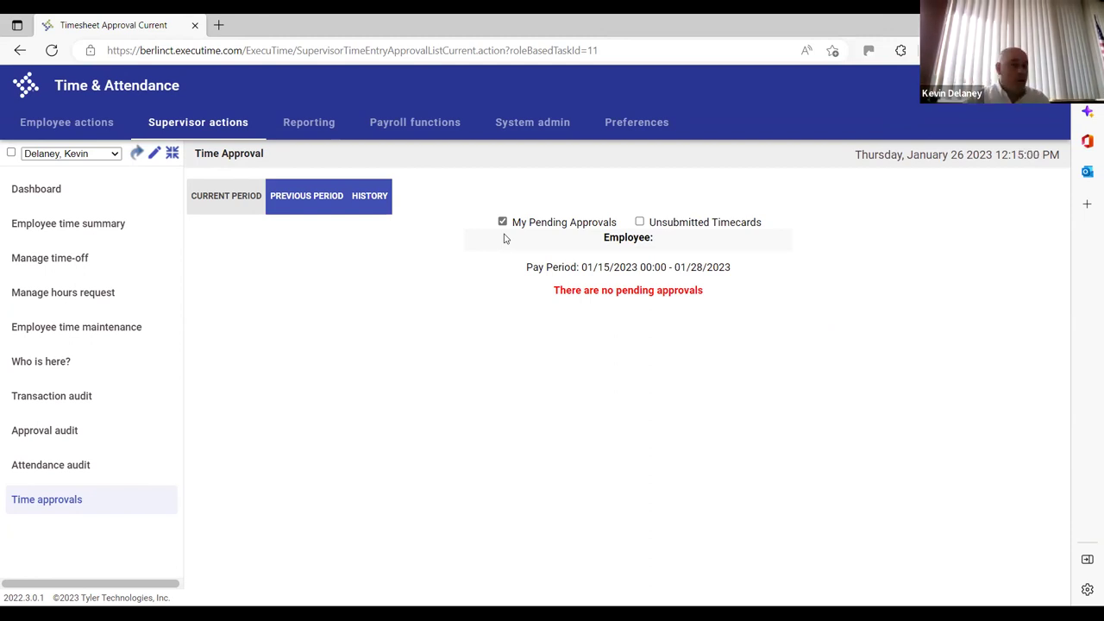
Uncheck My Pending Approvals and scroll the entry table to check each entry's Approvers column
click(503, 222)
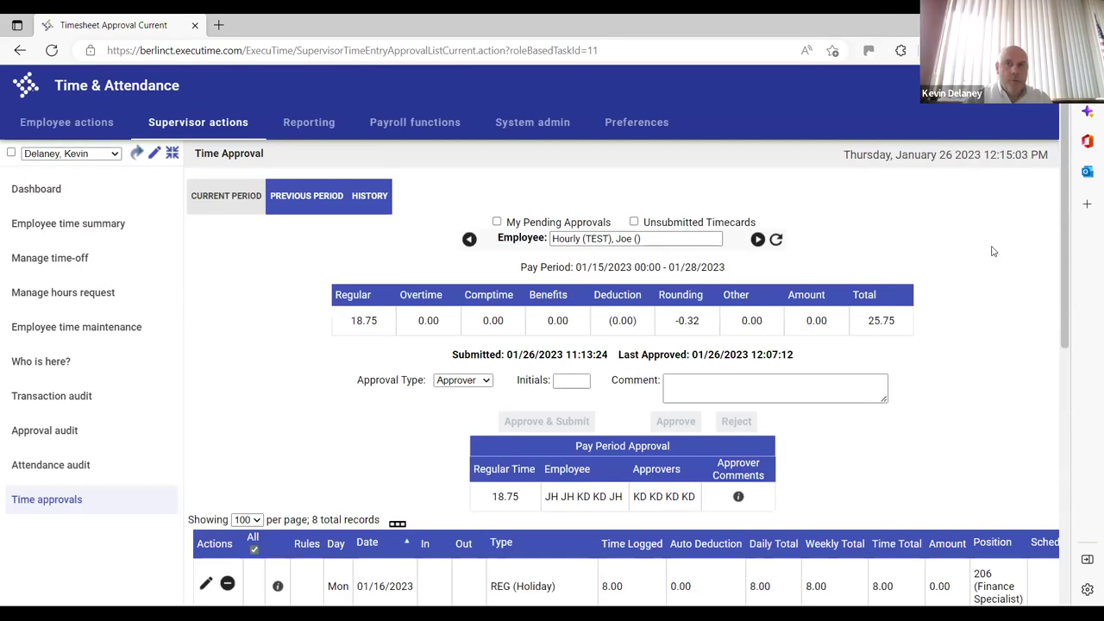
drag(1061, 292, 1067, 509)
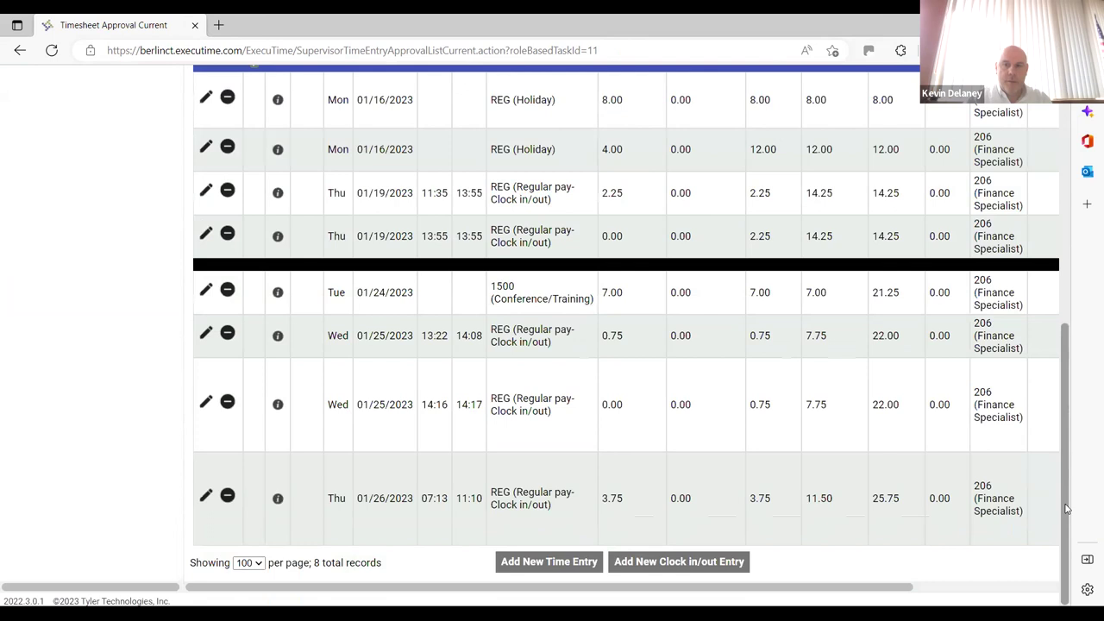
click(1046, 586)
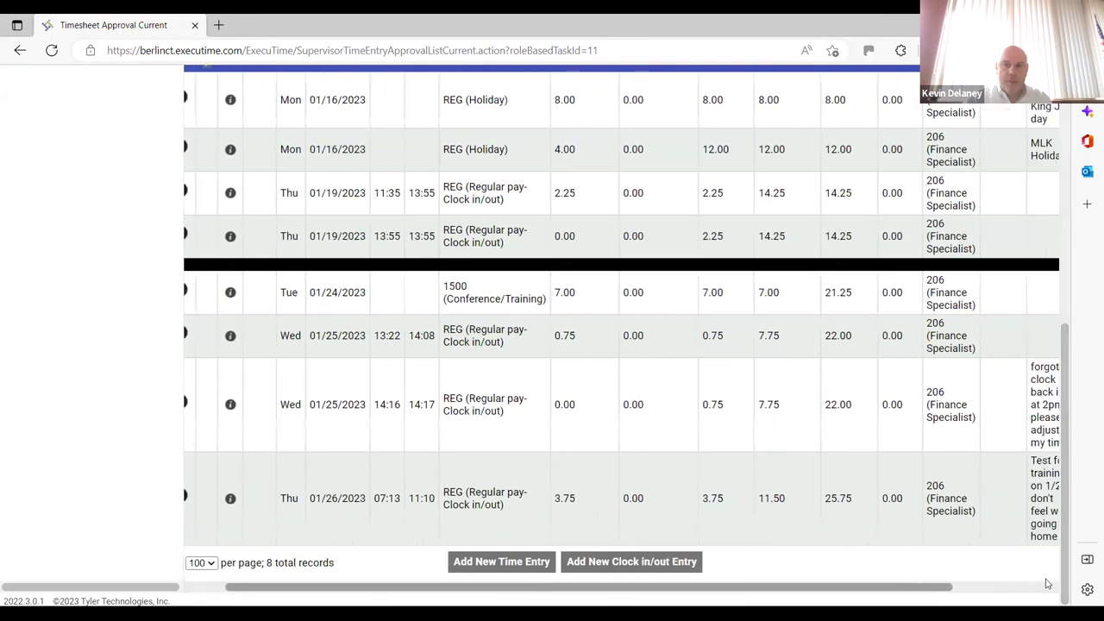
click(1047, 584)
mouse_move(1036, 499)
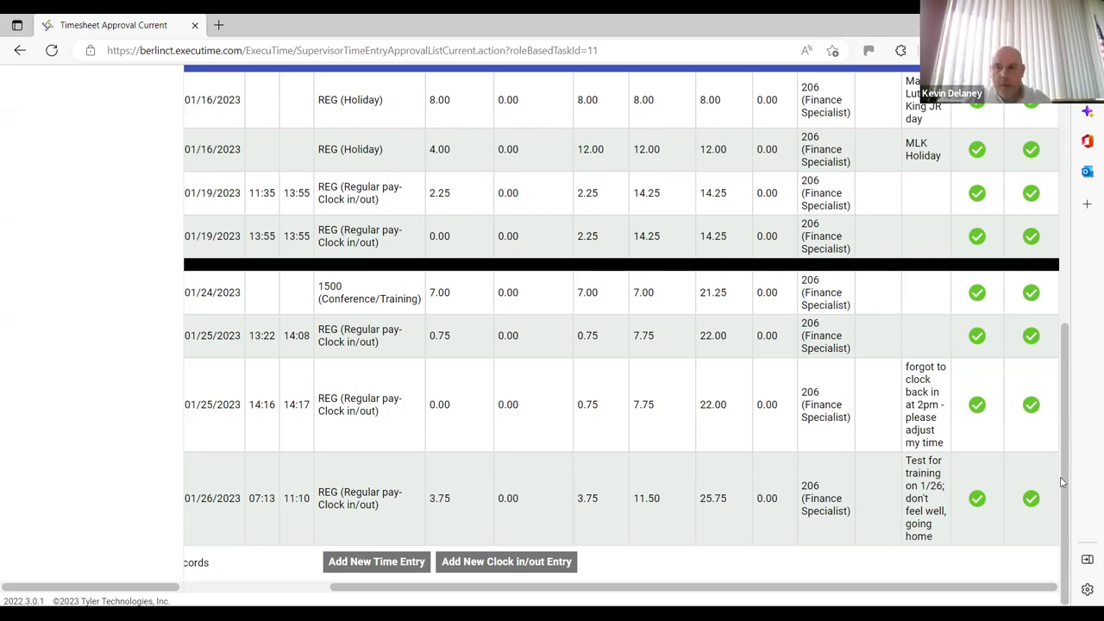
drag(1066, 470, 1067, 343)
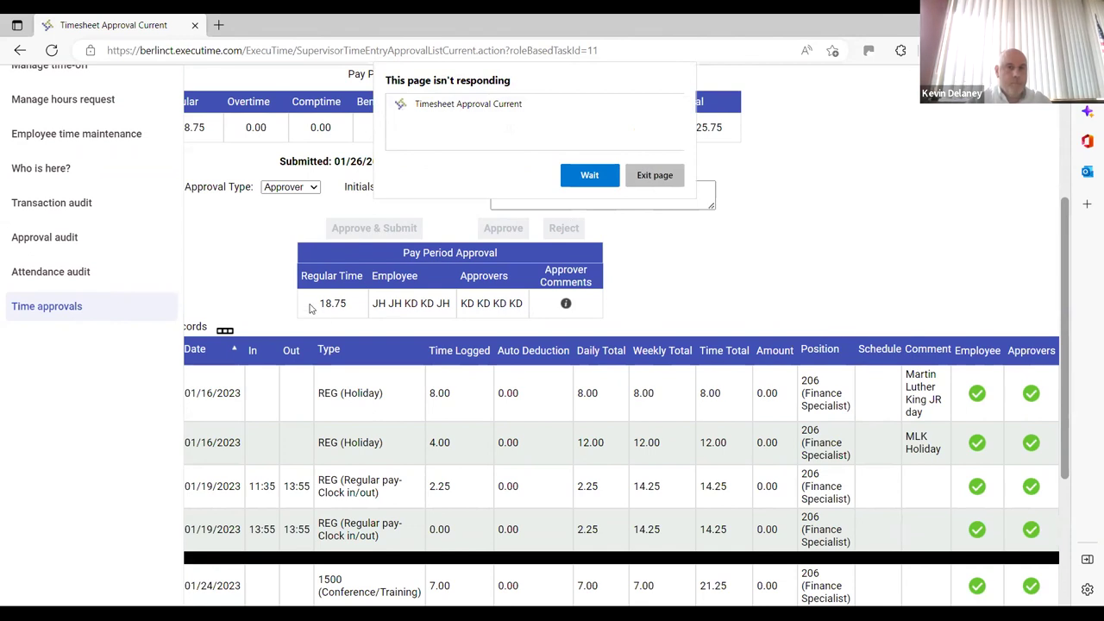
Reload the errored page and browse the Time Approval page showing the 25.75-hour timesheet
click(52, 50)
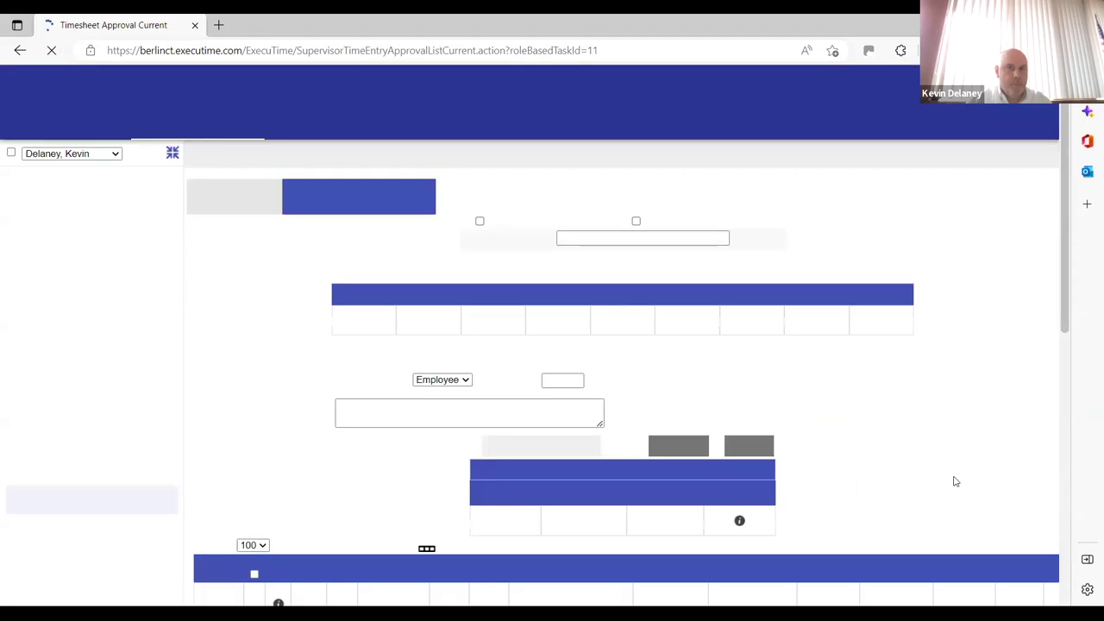
drag(1066, 292, 1068, 382)
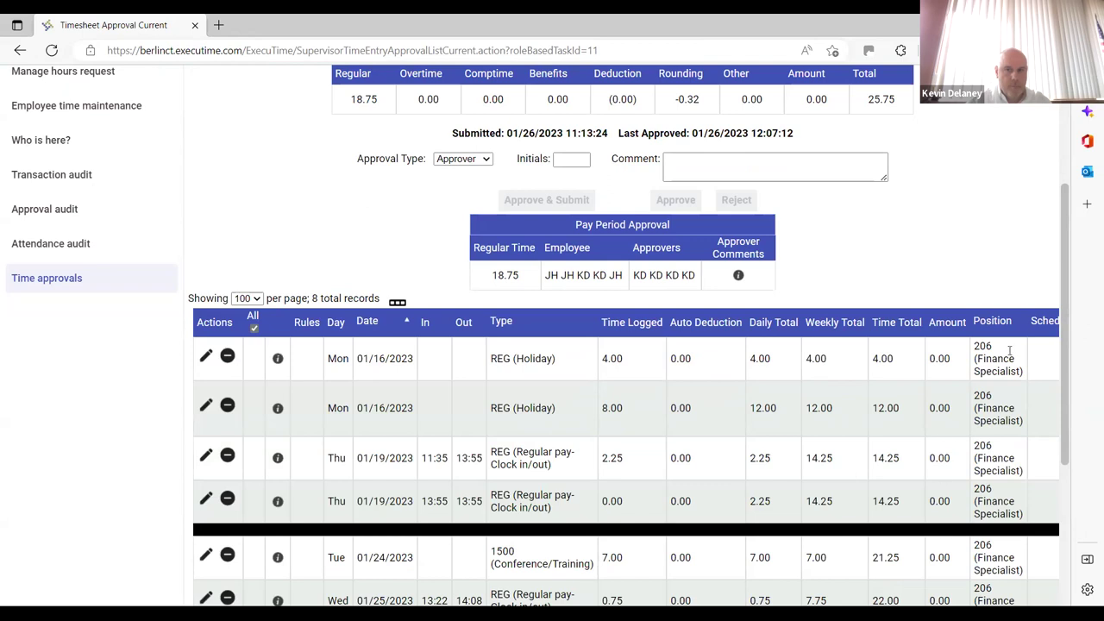
scroll(1064, 248, up, 3)
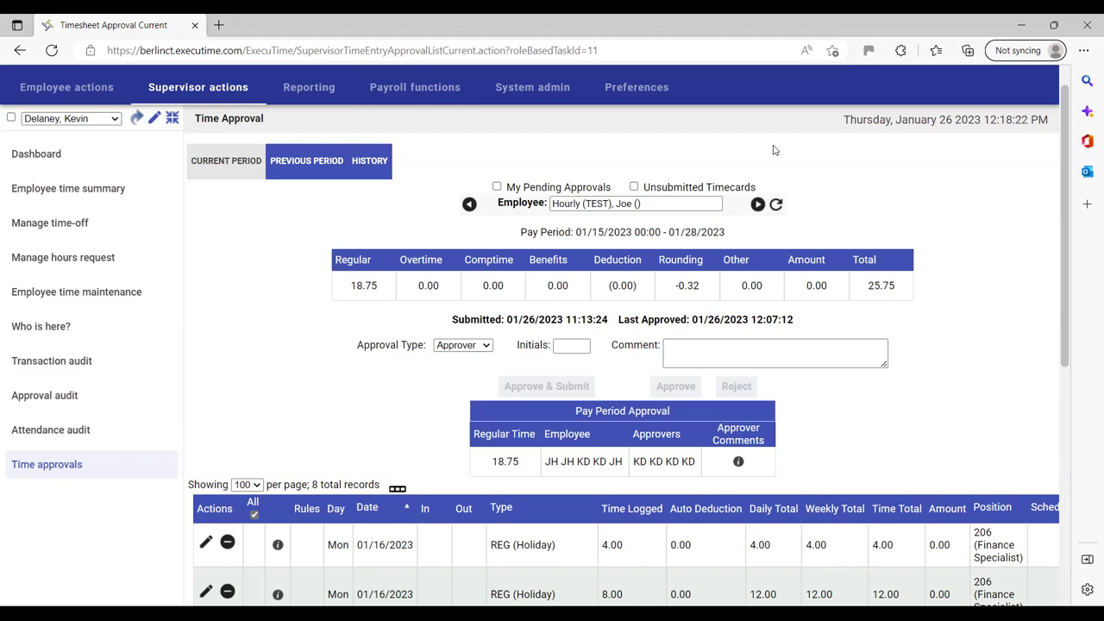
Go to Manage time-off to list all 21 time-off requests across pay periods
click(86, 223)
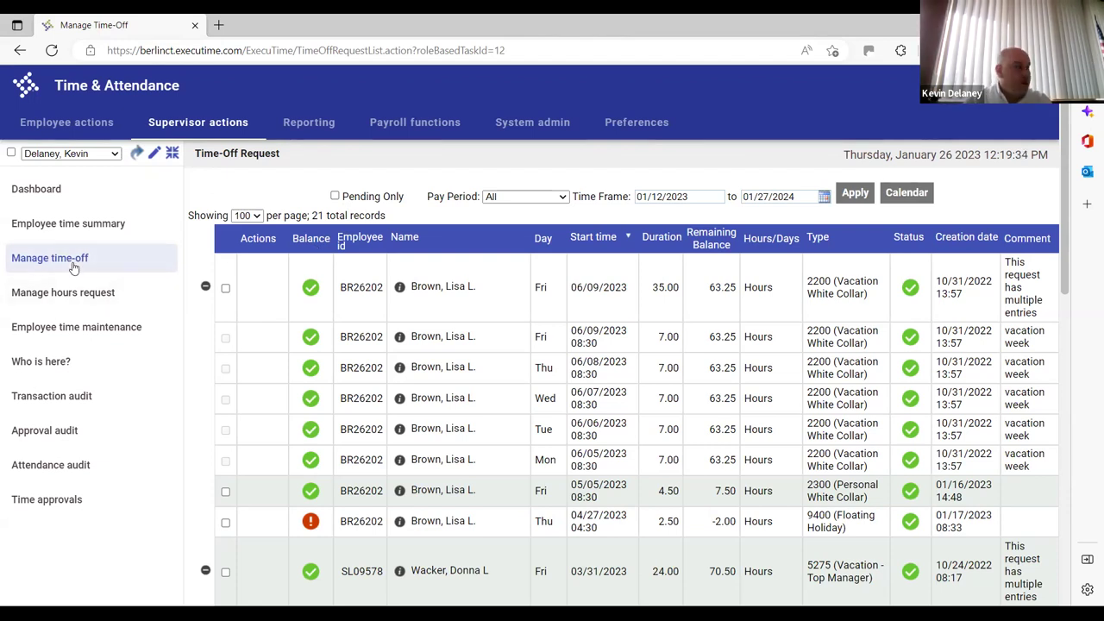
Switch the time-off requests to the January 2023 calendar month view
click(907, 196)
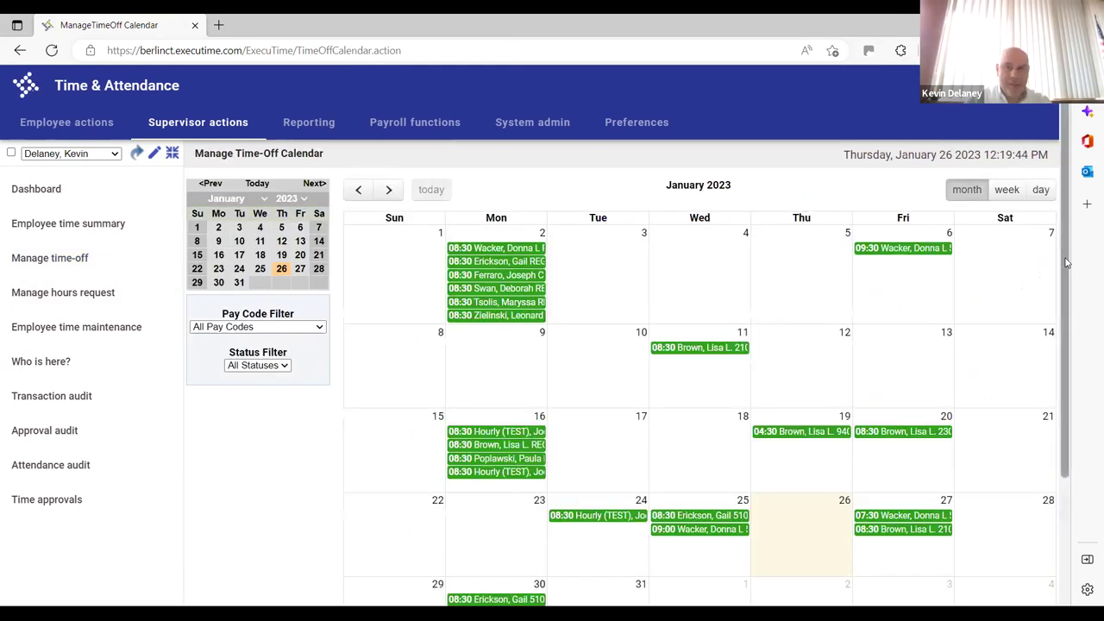
Open the 08:30 Conference/Training request on Tuesday, January 24
scroll(1067, 302, down, 1)
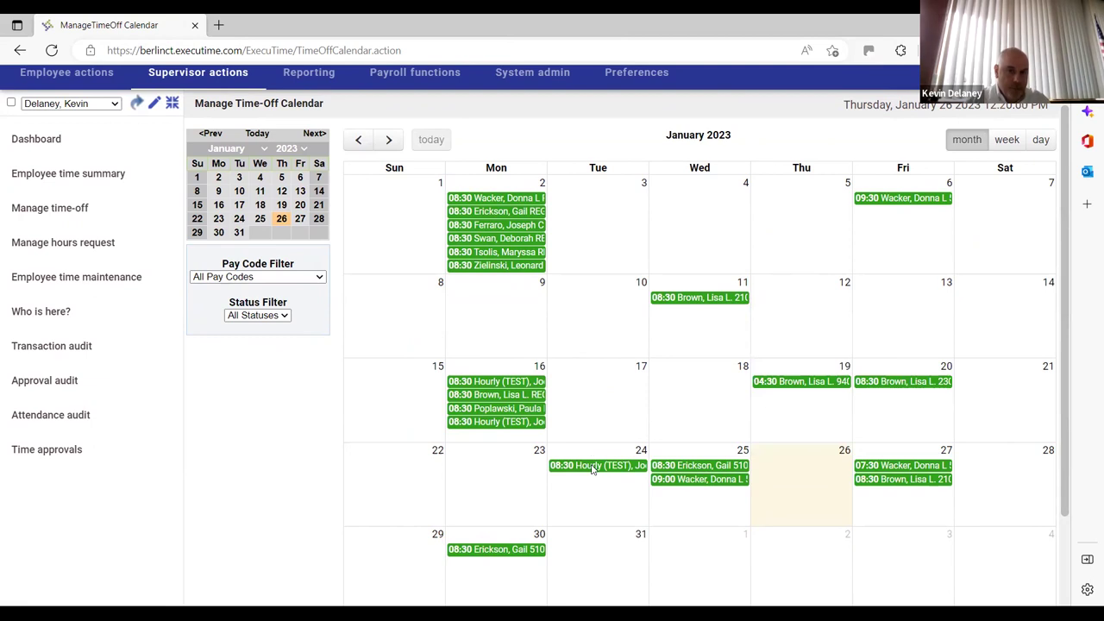
click(592, 466)
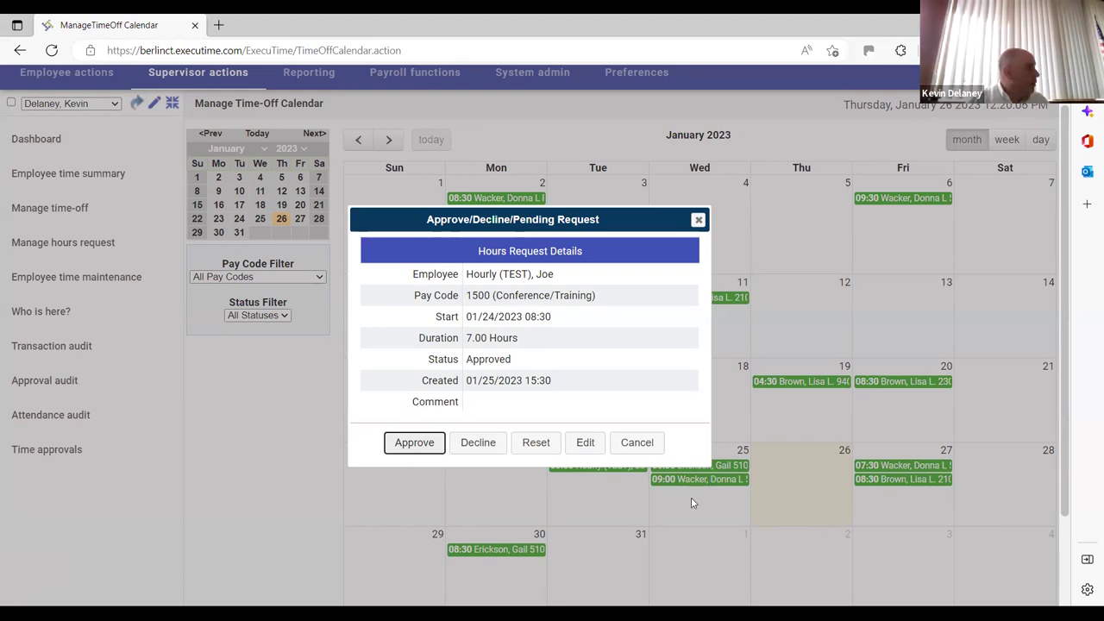
Cancel the Conference/Training request and open the 01/27 07:30 vacation request for editing
click(637, 443)
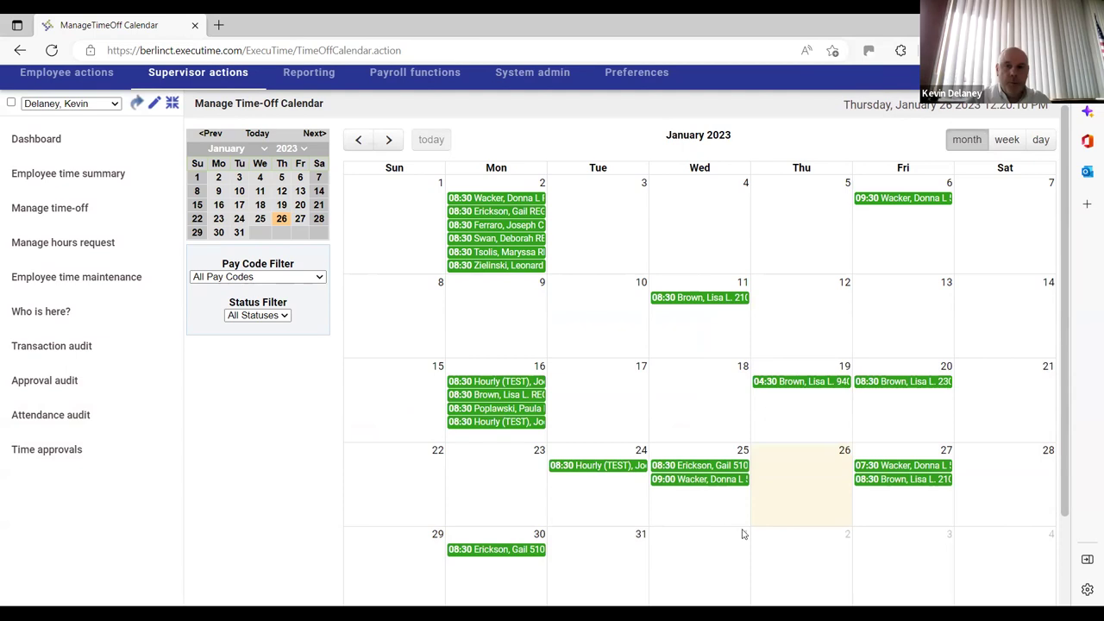
mouse_move(904, 483)
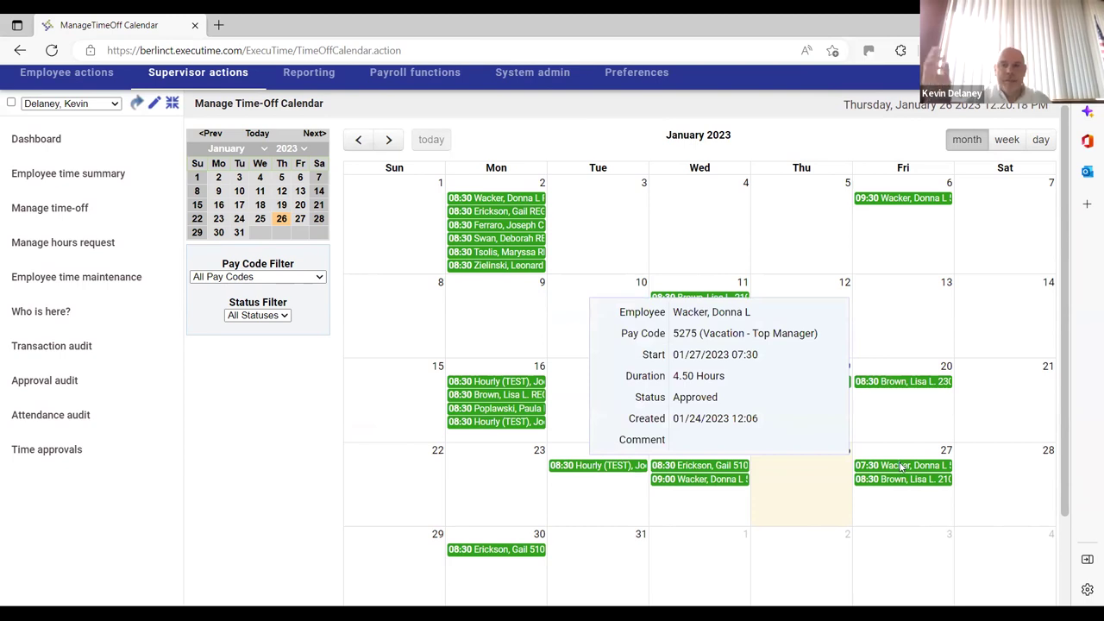
click(901, 466)
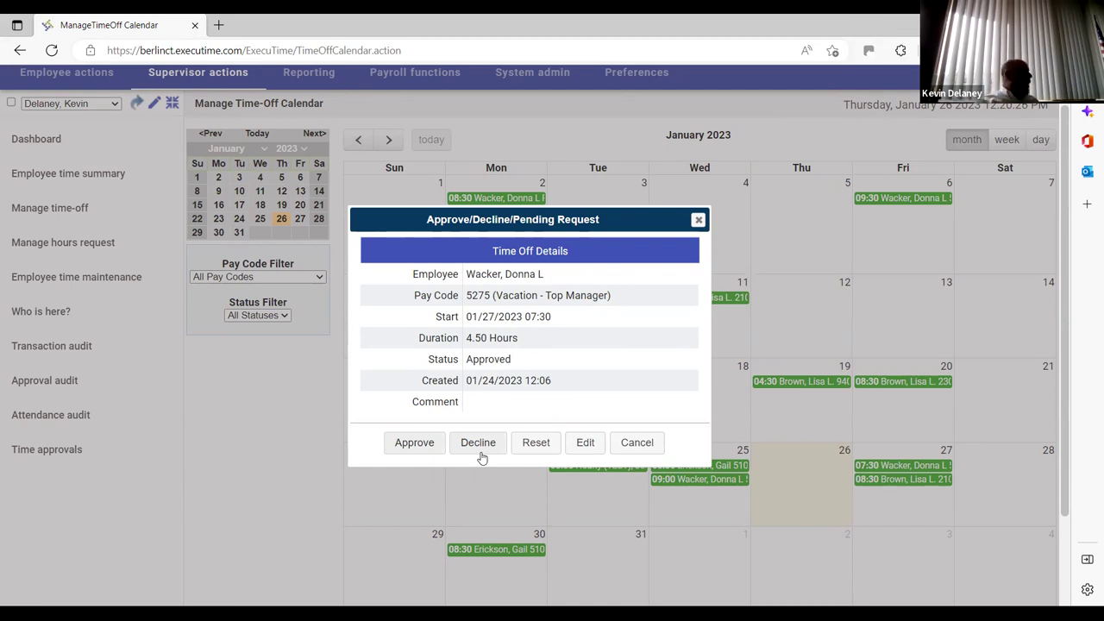
click(594, 449)
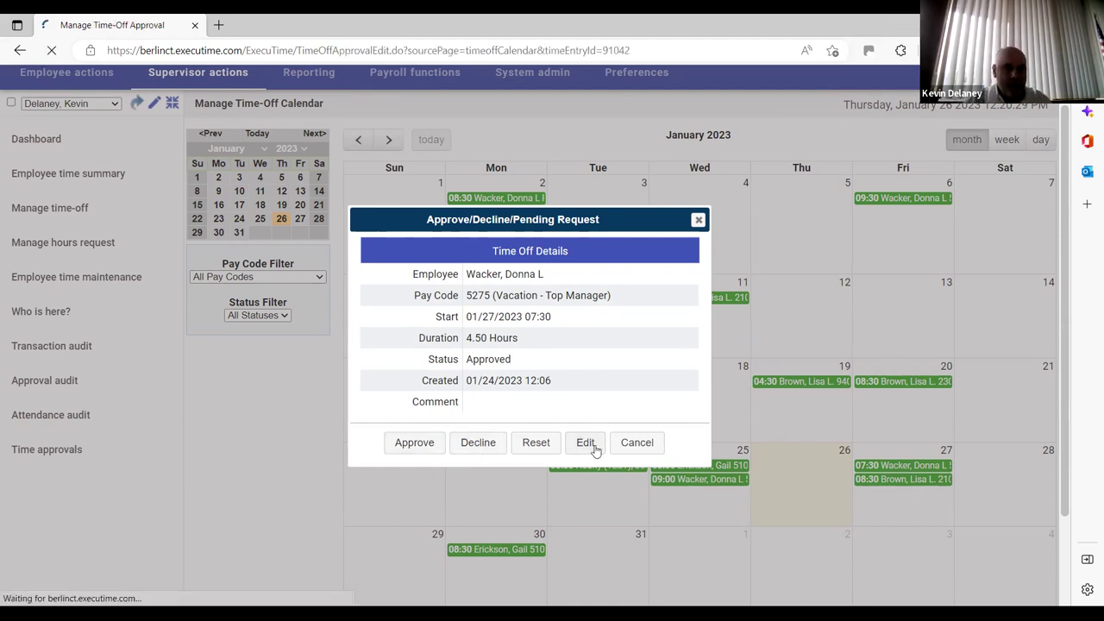
Abandon the vacation request's comment unsaved and return to the Time-Off Request list
click(552, 521)
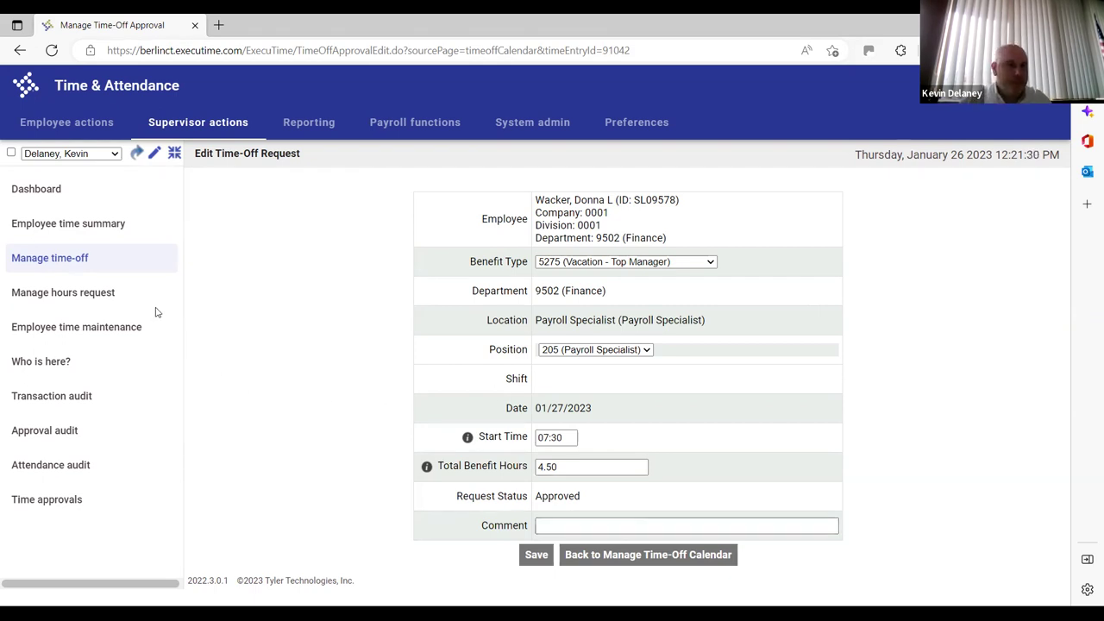
click(82, 260)
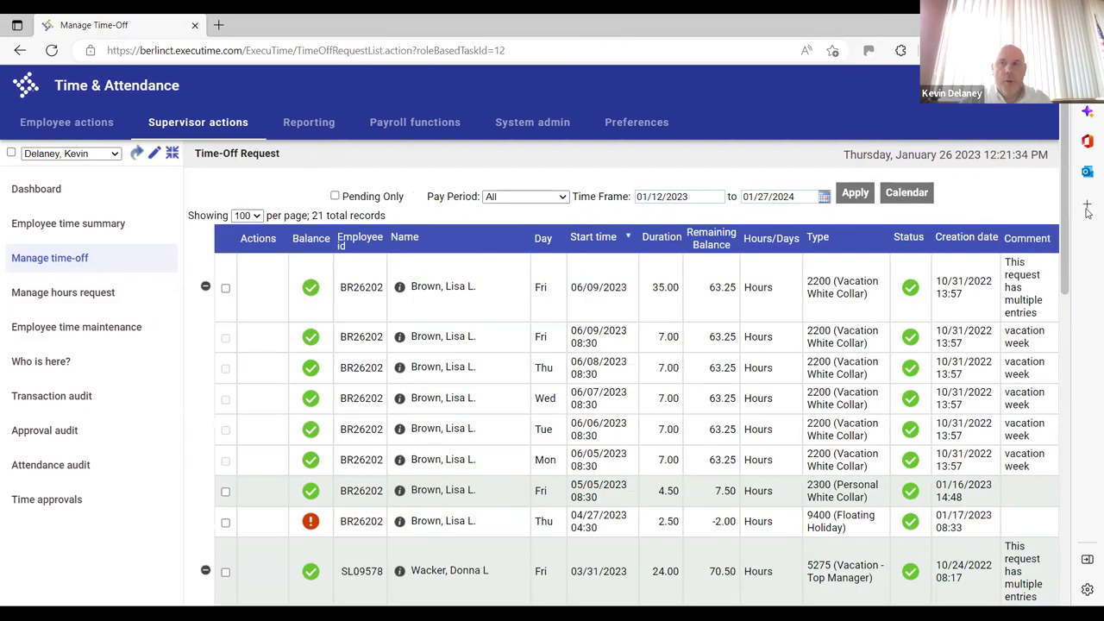
Review the 21 time-off requests, tick the 02/15/2023 vacation row, then go to Time approvals
drag(1066, 181, 1067, 511)
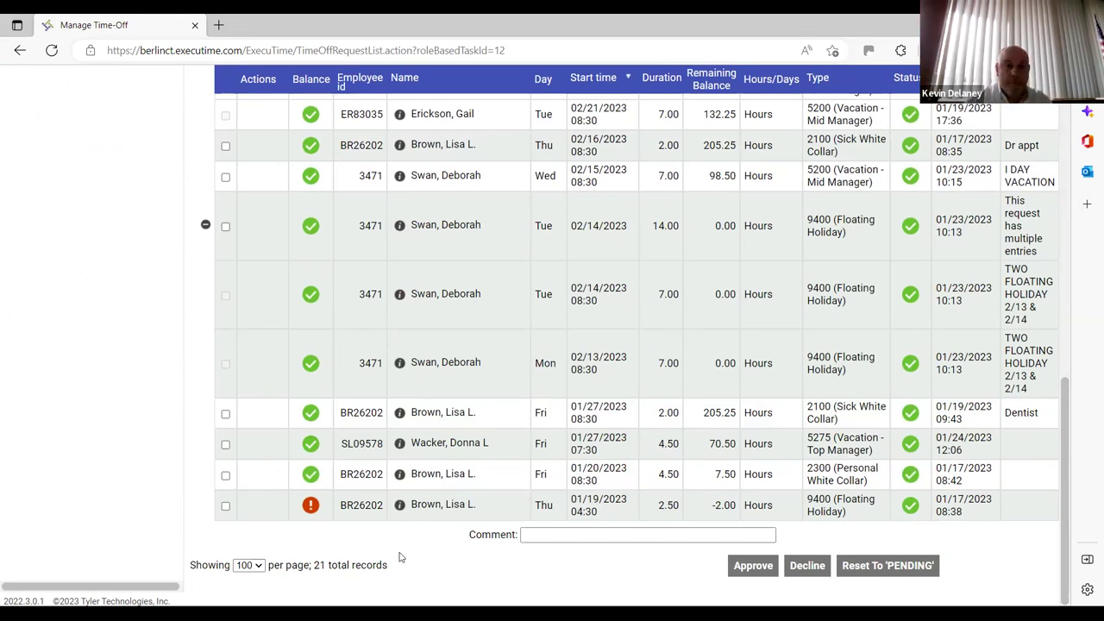
mouse_move(312, 511)
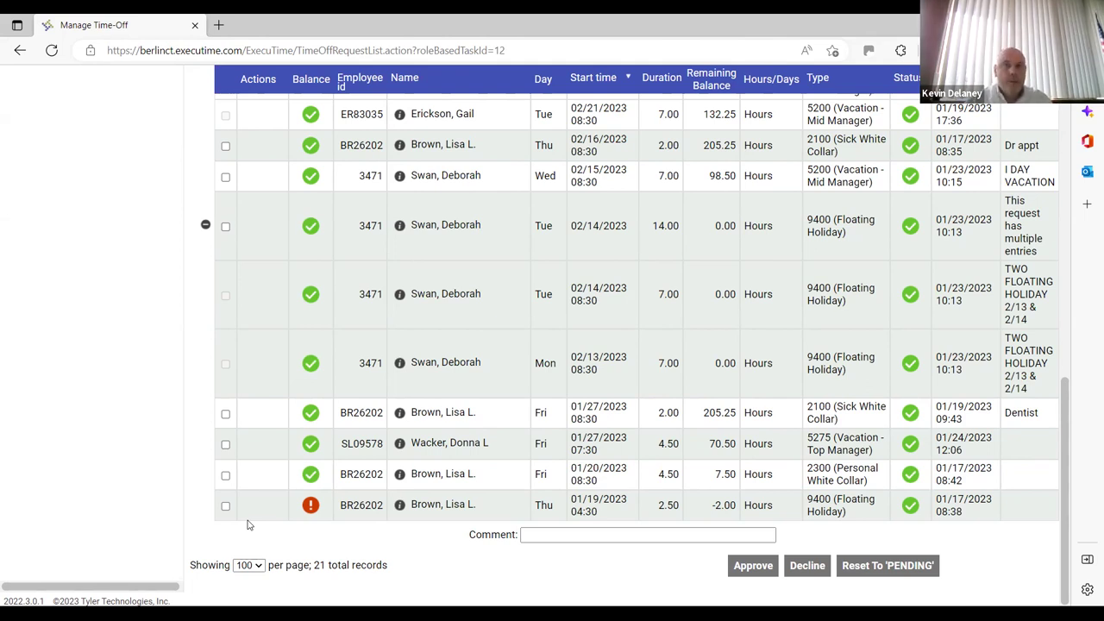
drag(209, 188, 136, 185)
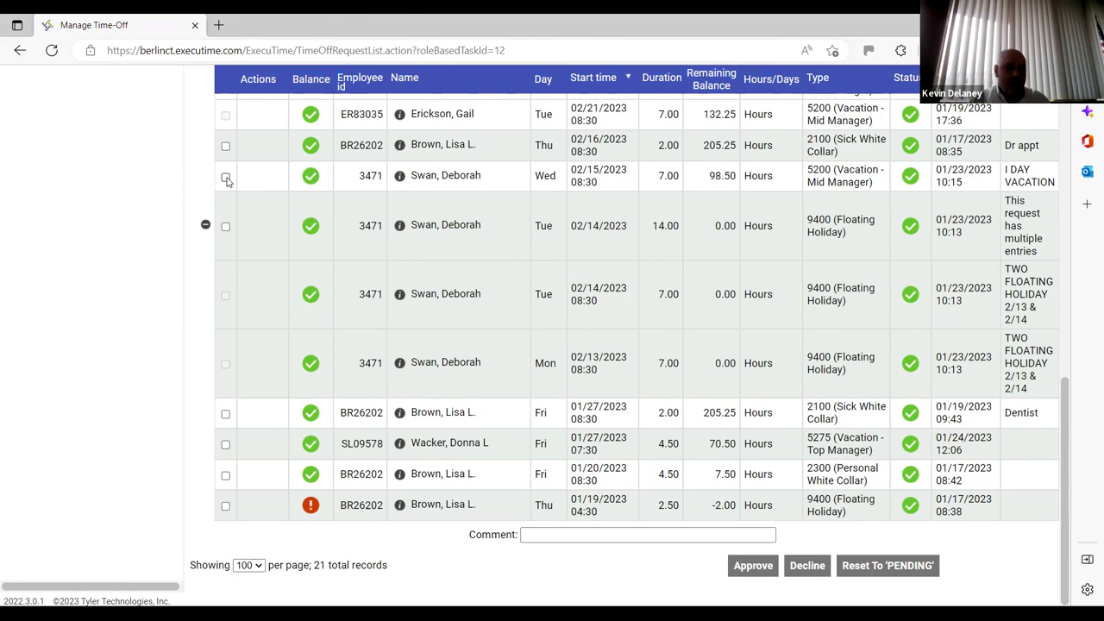
click(225, 178)
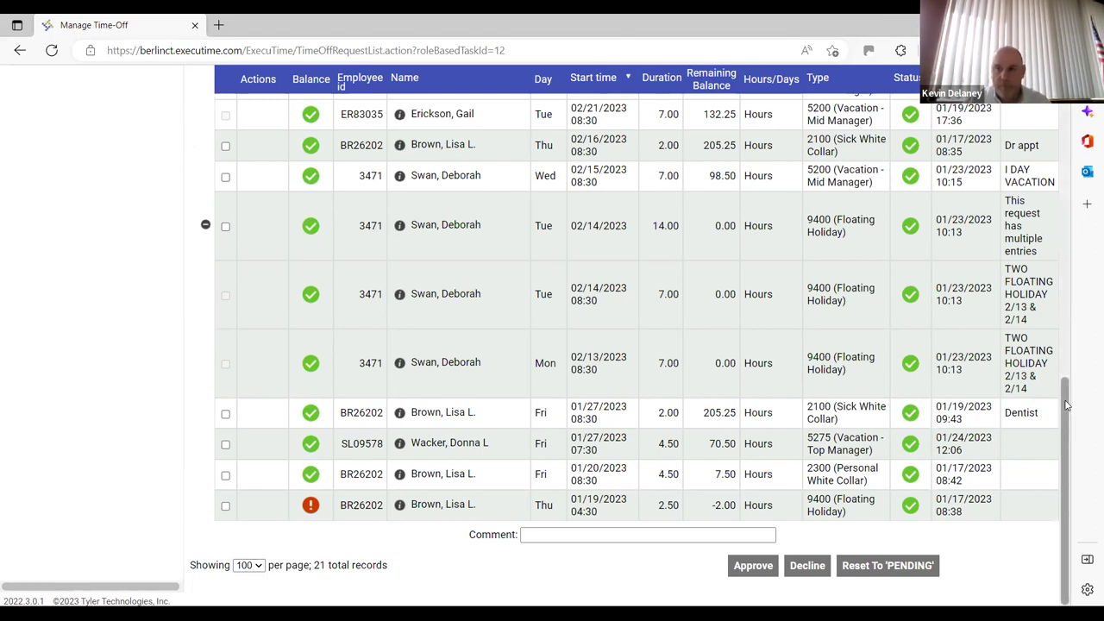
drag(1067, 384, 1076, 271)
scroll(328, 262, up, 4)
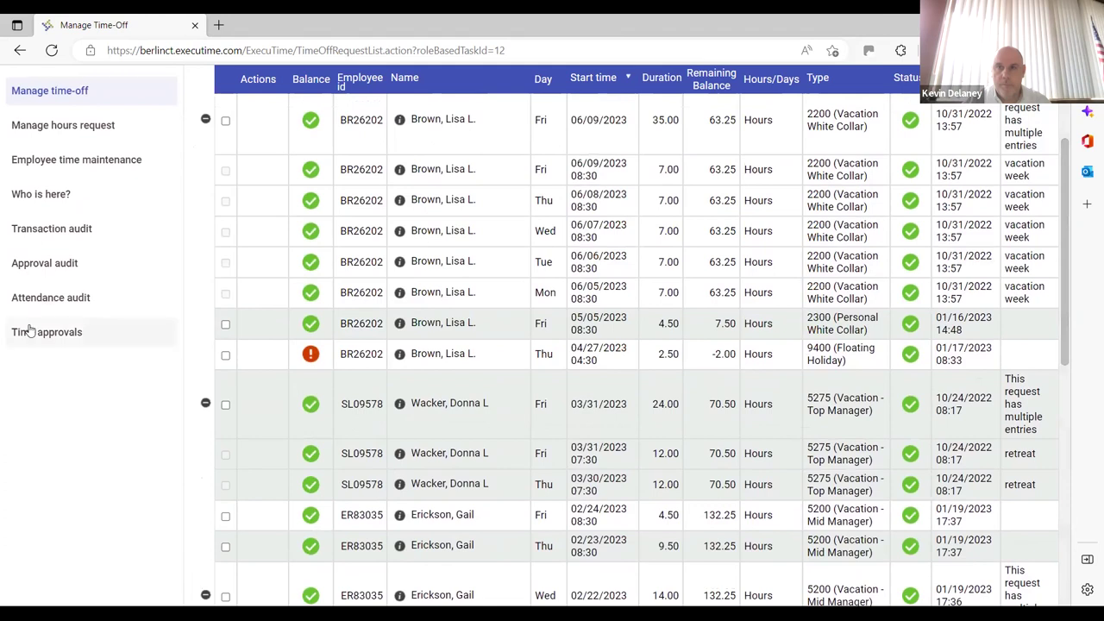
click(28, 332)
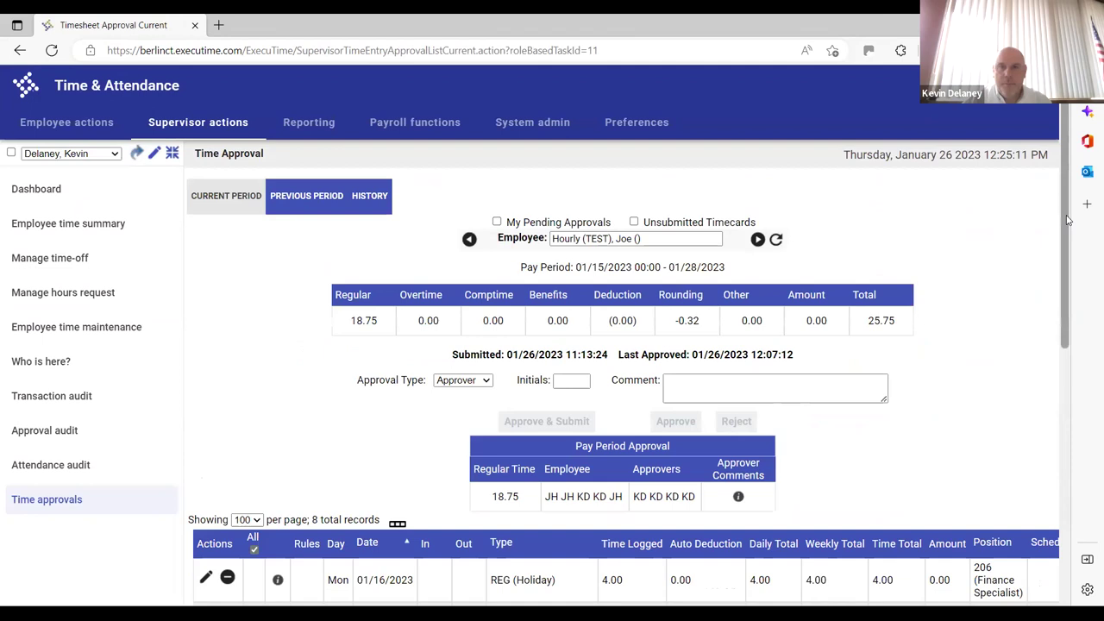
Exit the hung timesheet page and reload Time Approval, showing 8 entries totaling 18.75 hours
scroll(1067, 229, down, 1)
drag(1067, 282, 1063, 513)
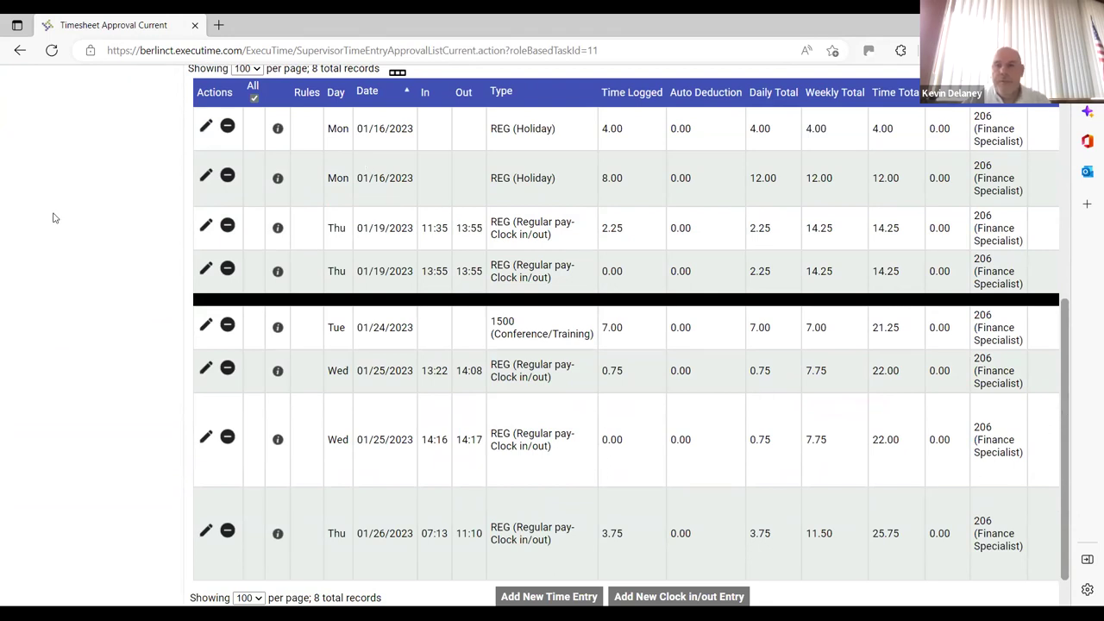
click(20, 51)
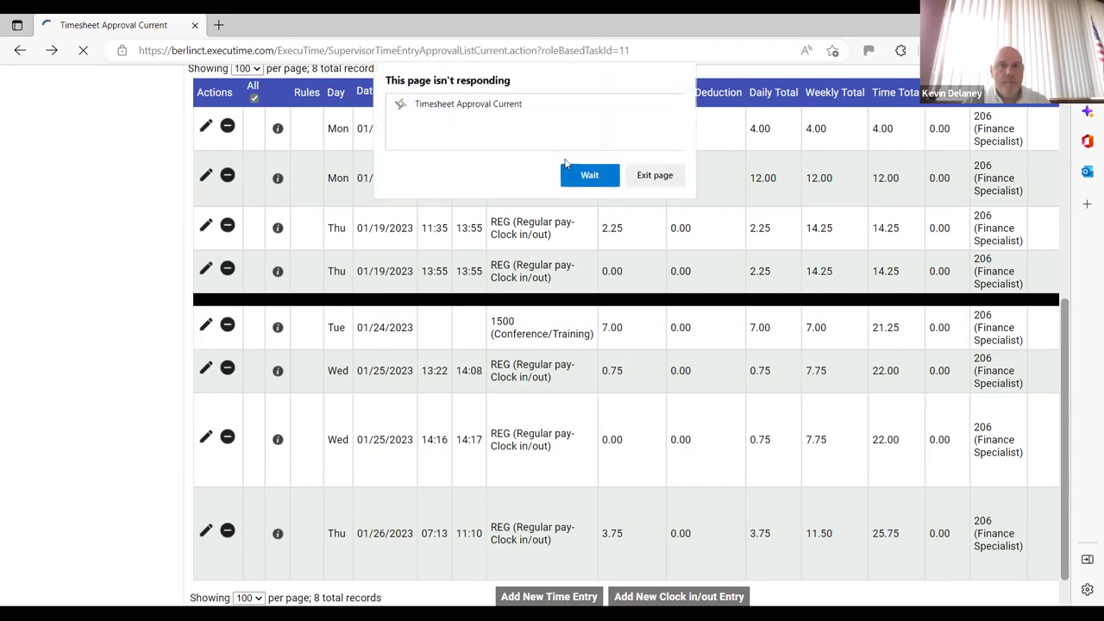
click(649, 176)
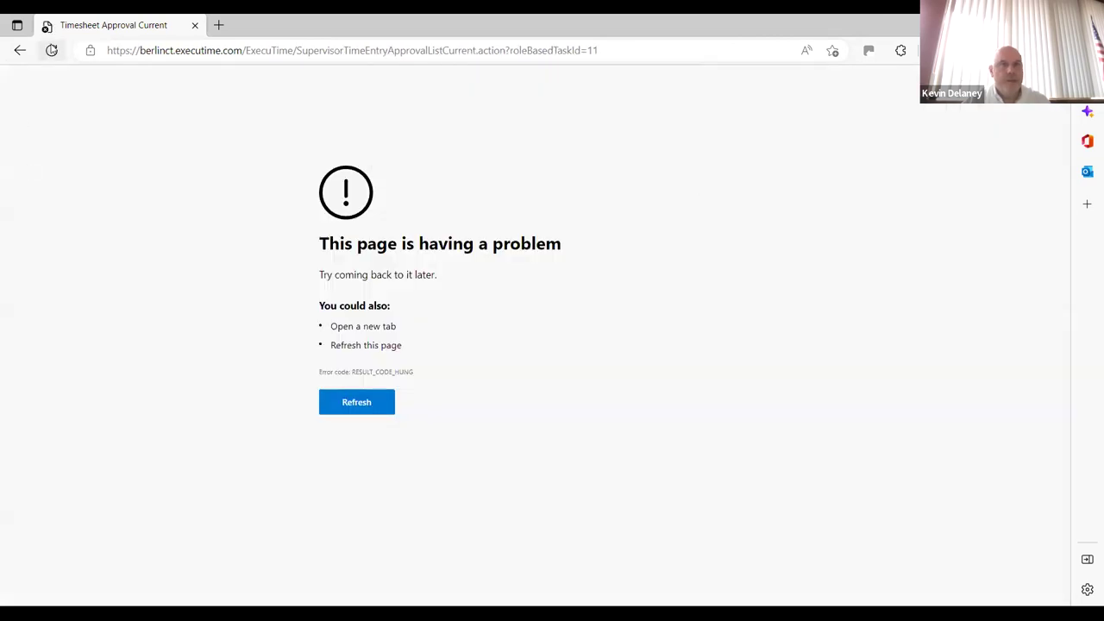
click(50, 50)
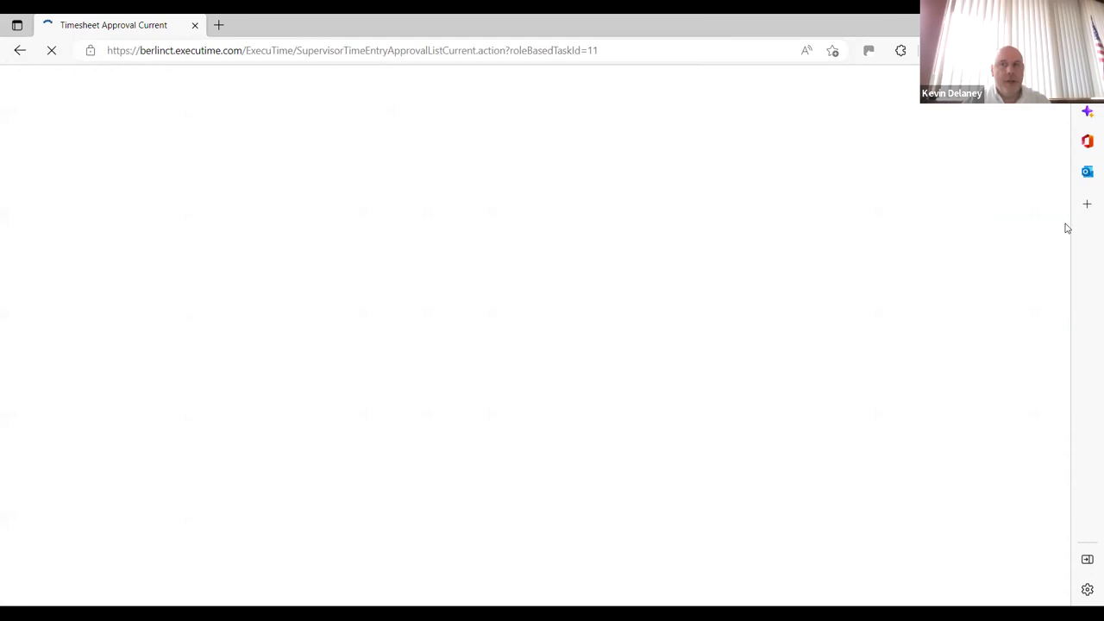
scroll(1066, 410, down, 5)
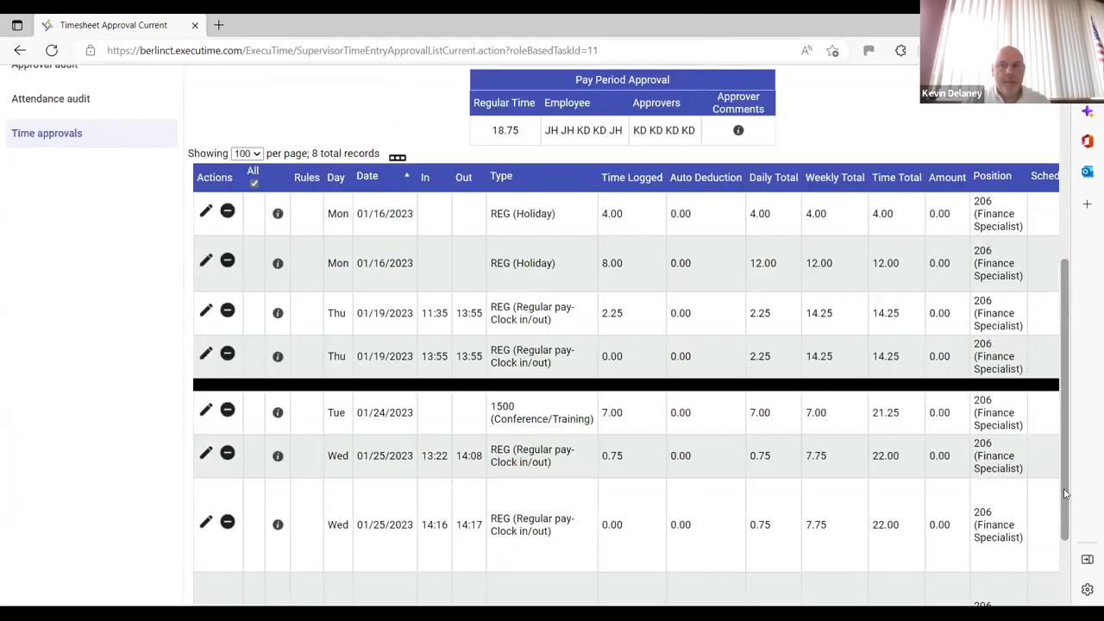
Scroll the time entry table down to the Wed 01/25/2023 13:22 row
scroll(1067, 493, down, 2)
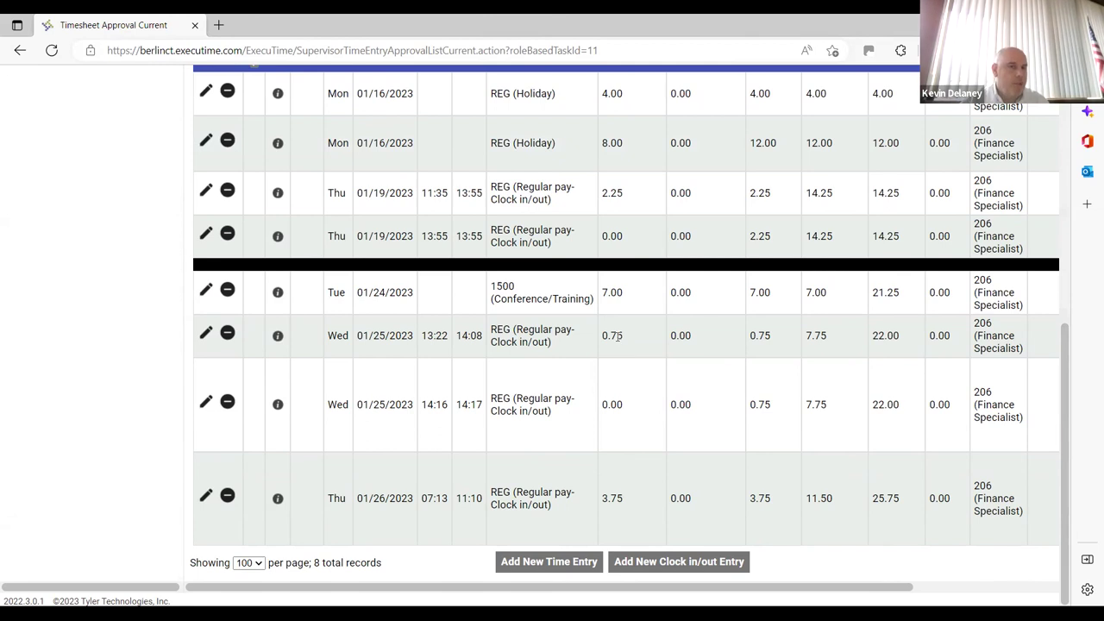
Change the 01/25/2023 clock entry's In time from 13:22 to 11:22
click(205, 335)
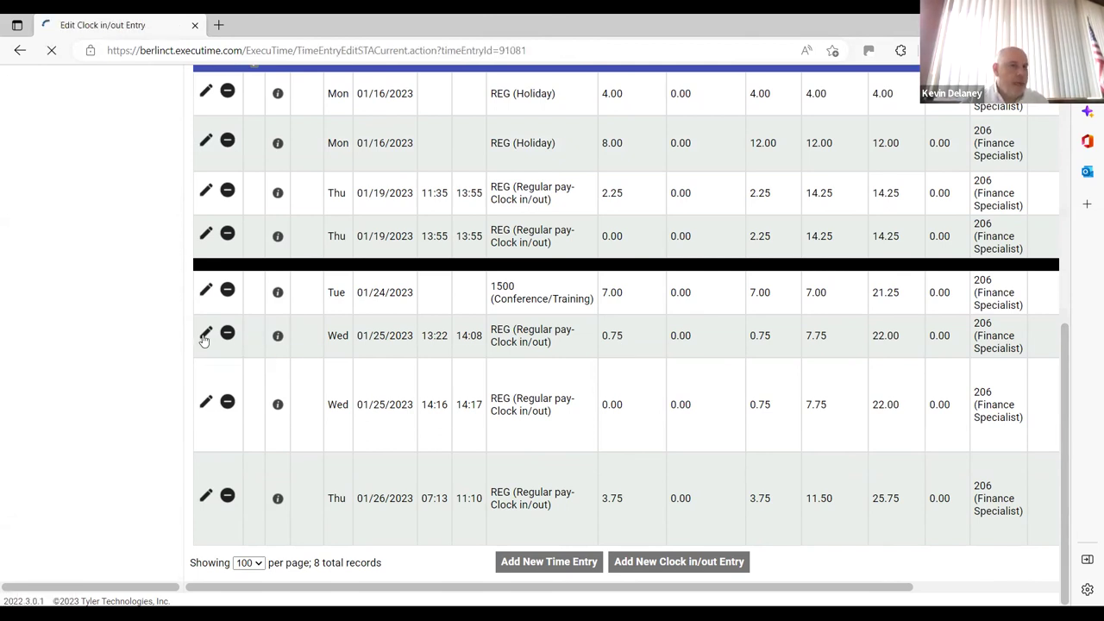
click(718, 317)
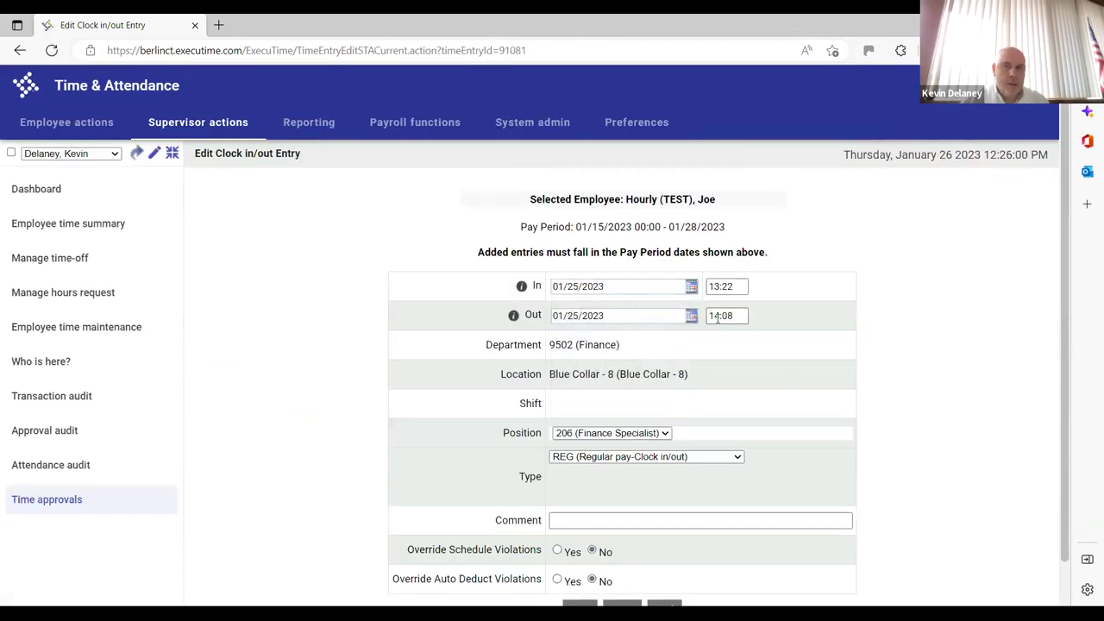
click(718, 285)
key(BackSpace)
text(1)
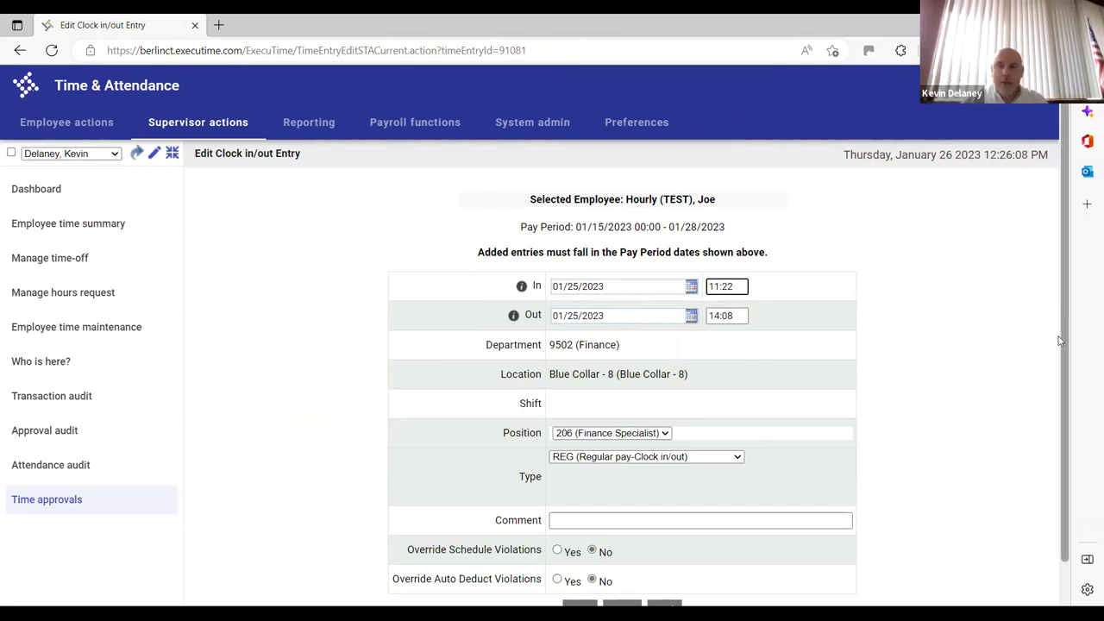
scroll(1060, 340, down, 2)
click(585, 563)
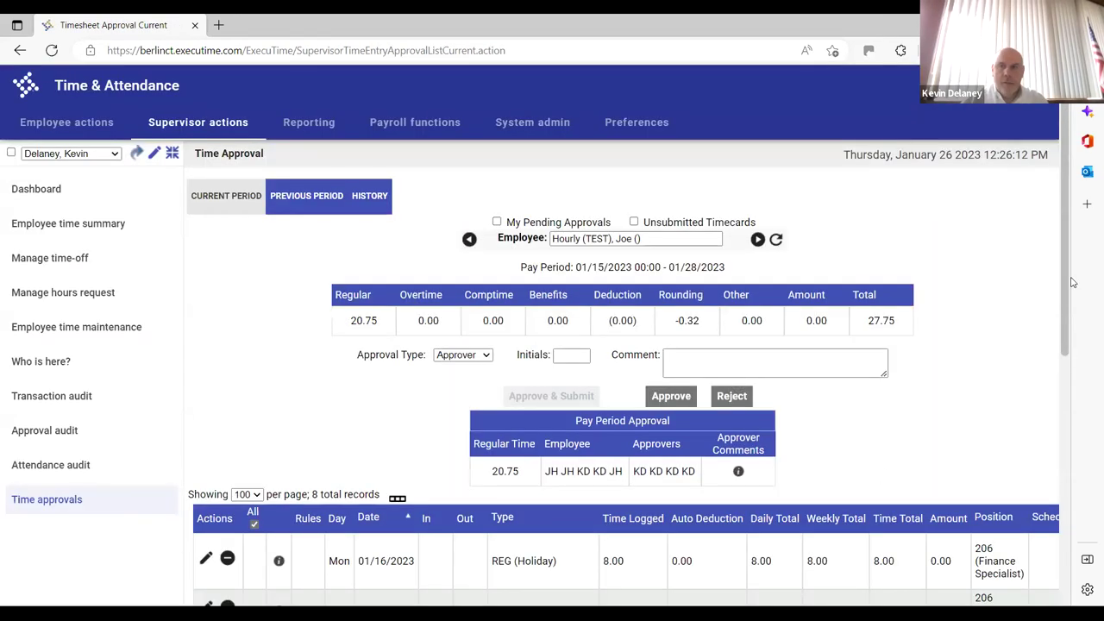
scroll(1061, 397, down, 2)
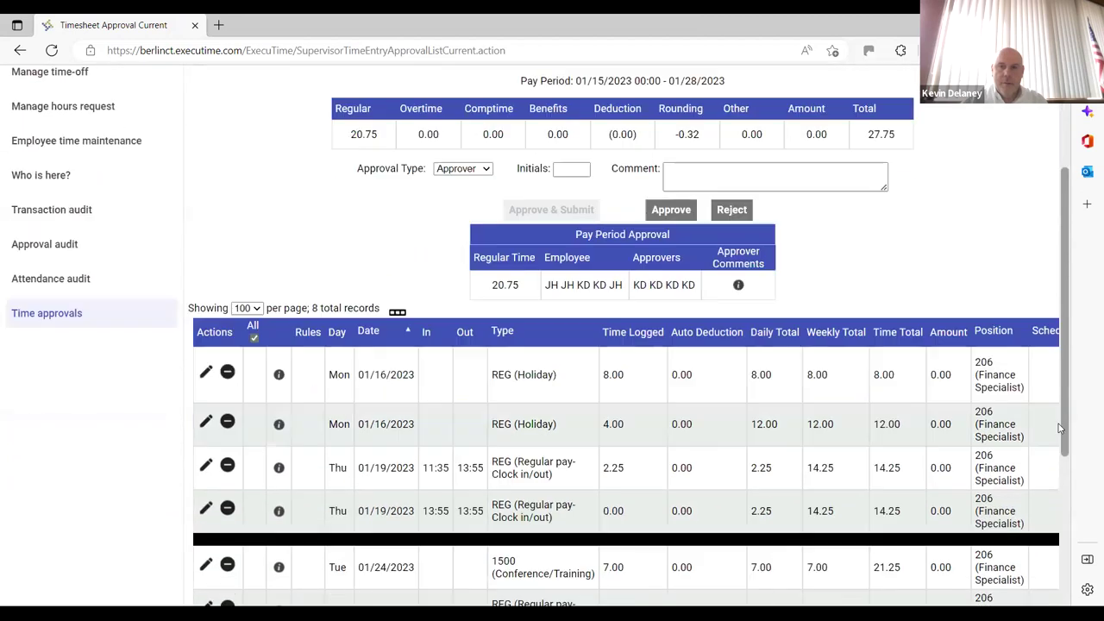
scroll(1058, 427, down, 2)
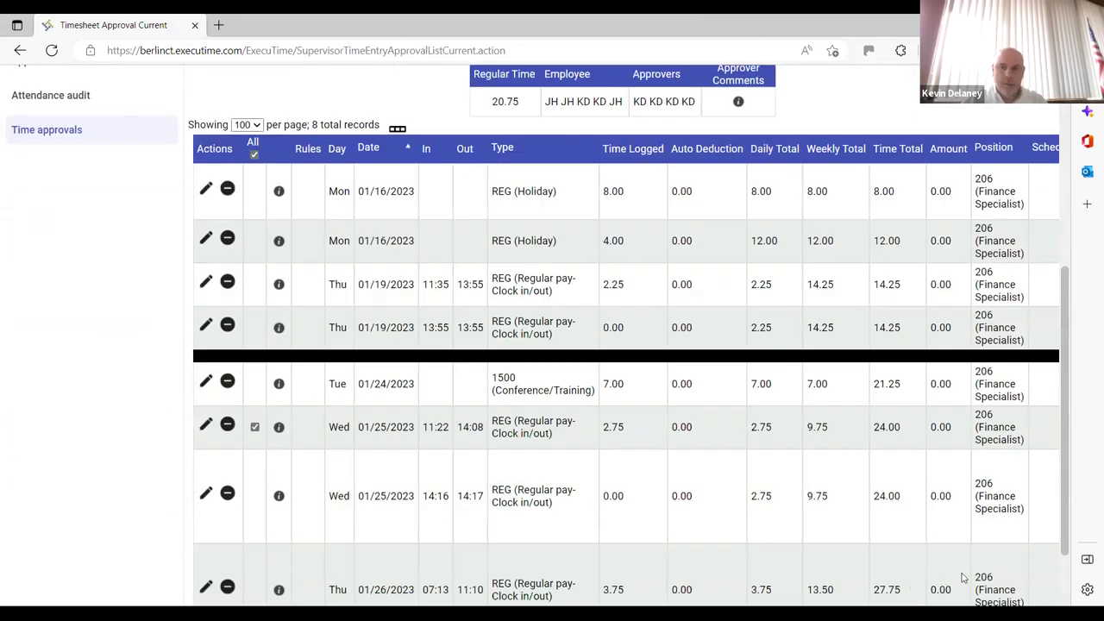
scroll(898, 538, right, 4)
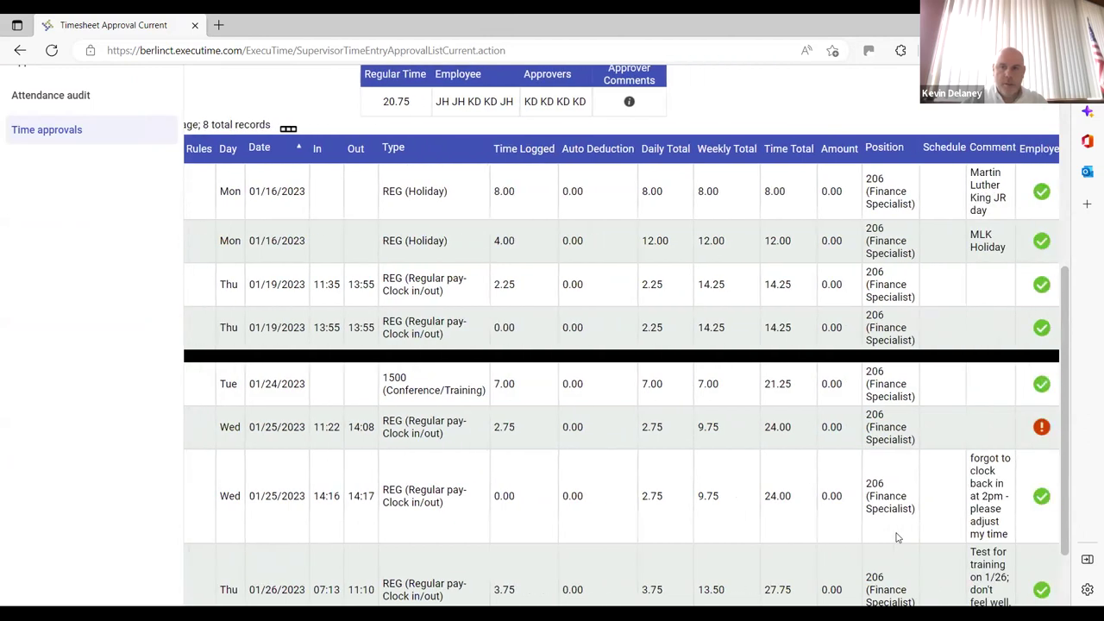
mouse_move(977, 426)
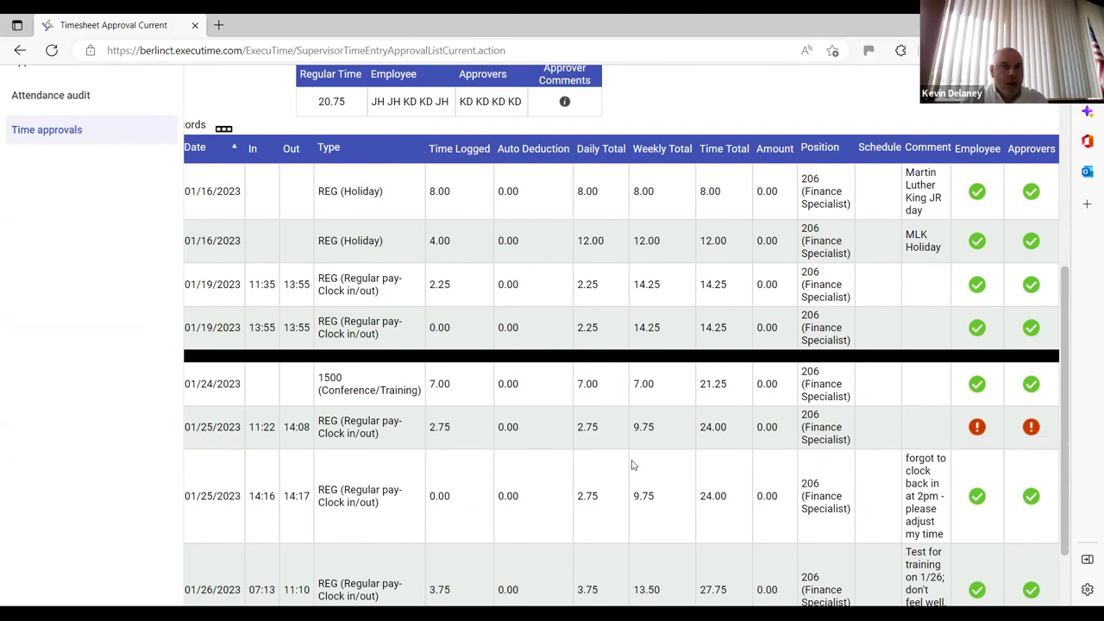
scroll(632, 466, left, 4)
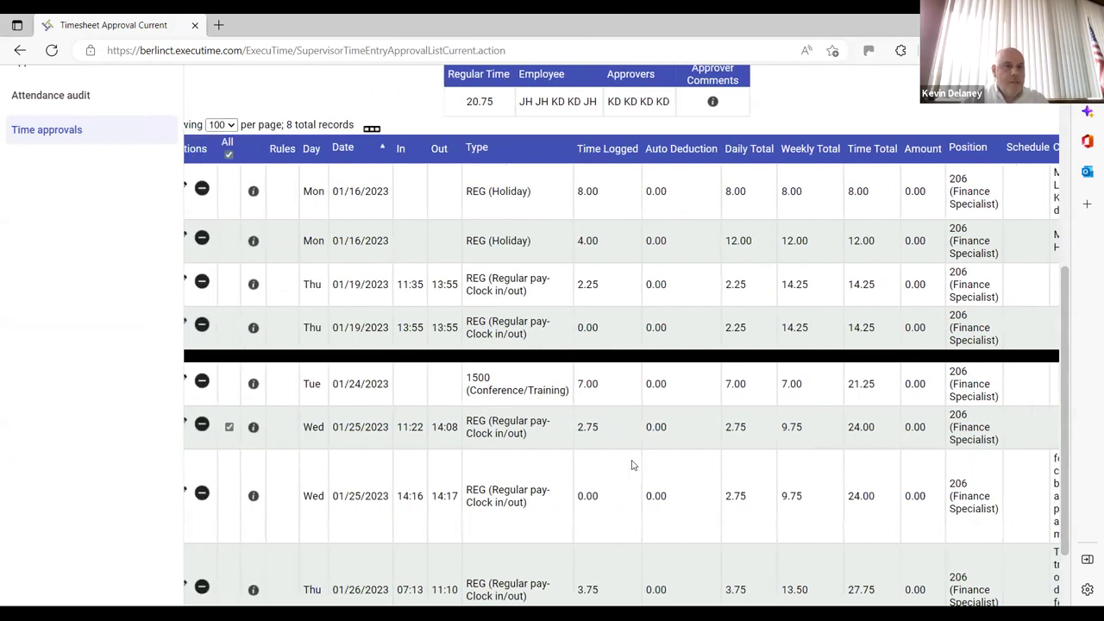
scroll(631, 466, down, 2)
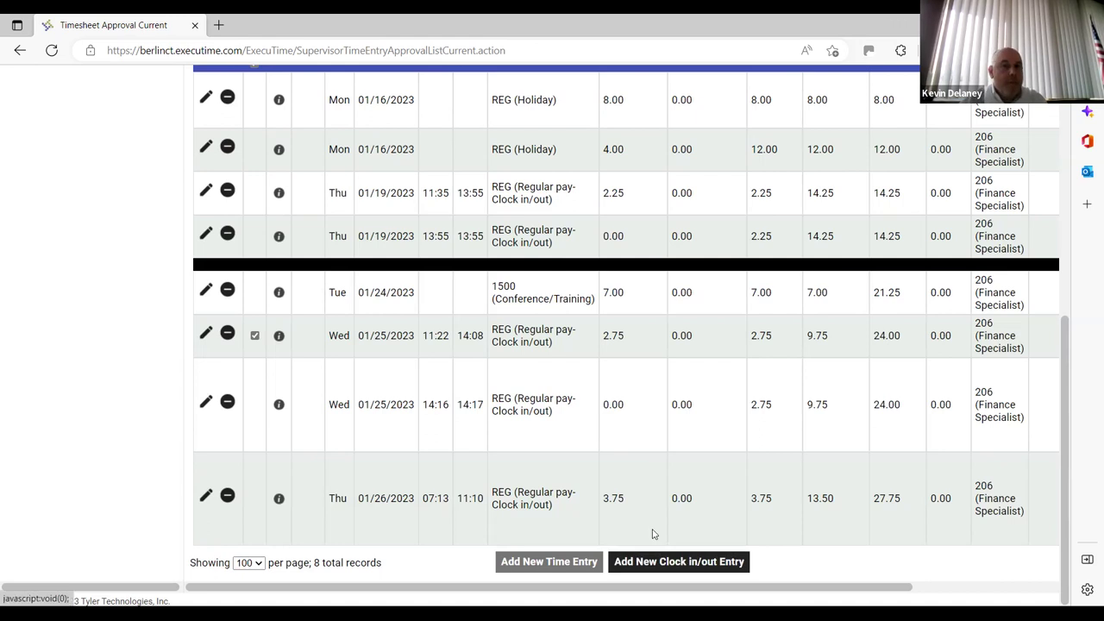
Add a new clock in/out entry dated 01/25/2023 from 08:30 to 15:30
click(672, 562)
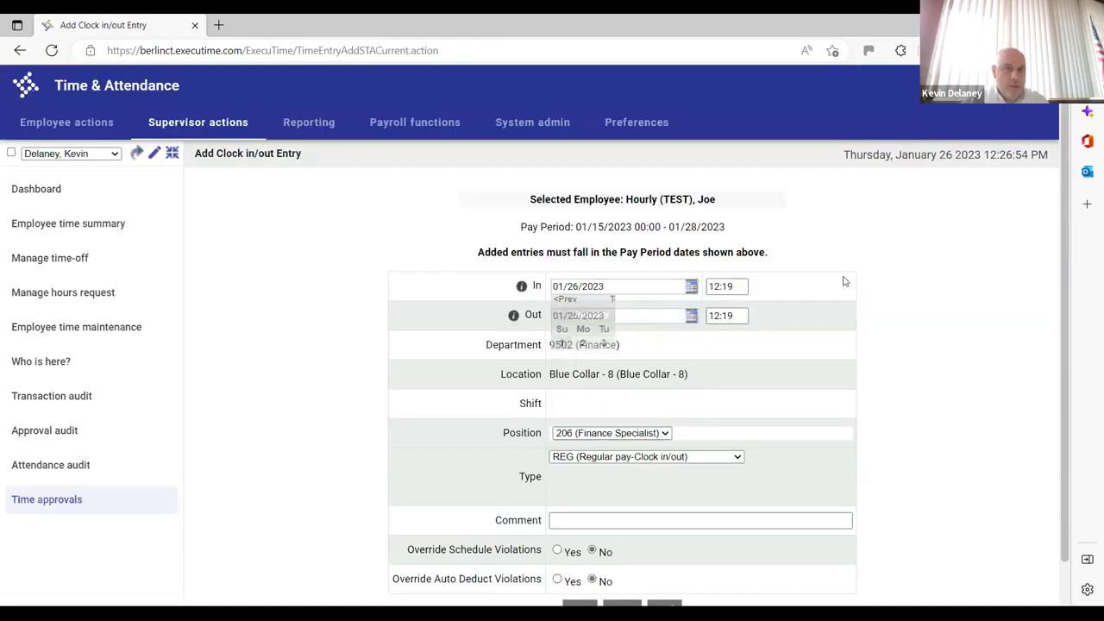
click(692, 292)
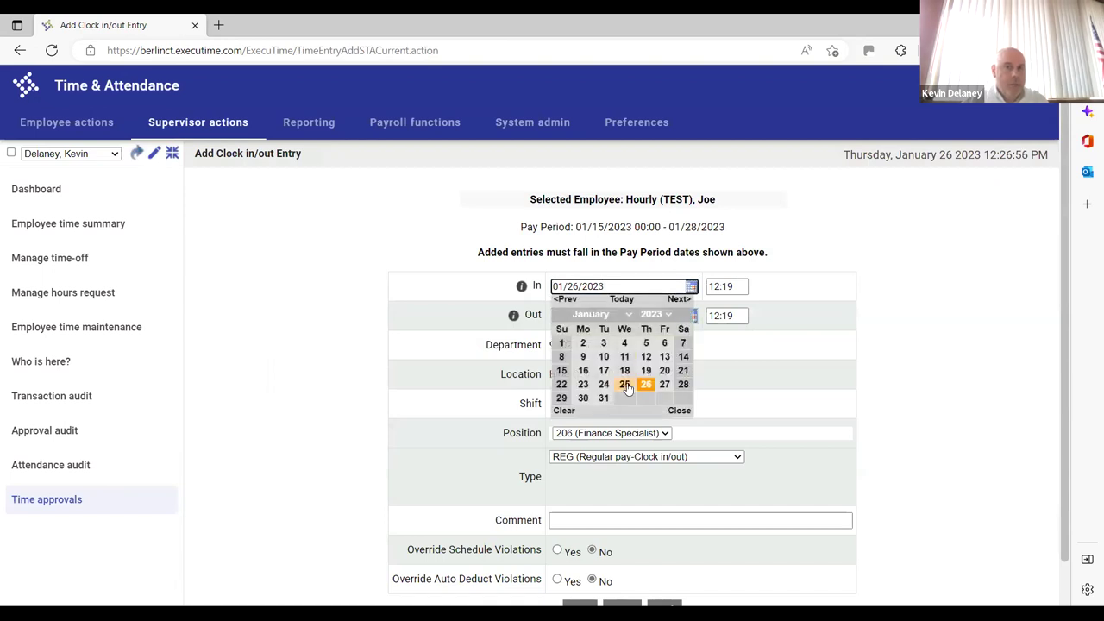
click(625, 385)
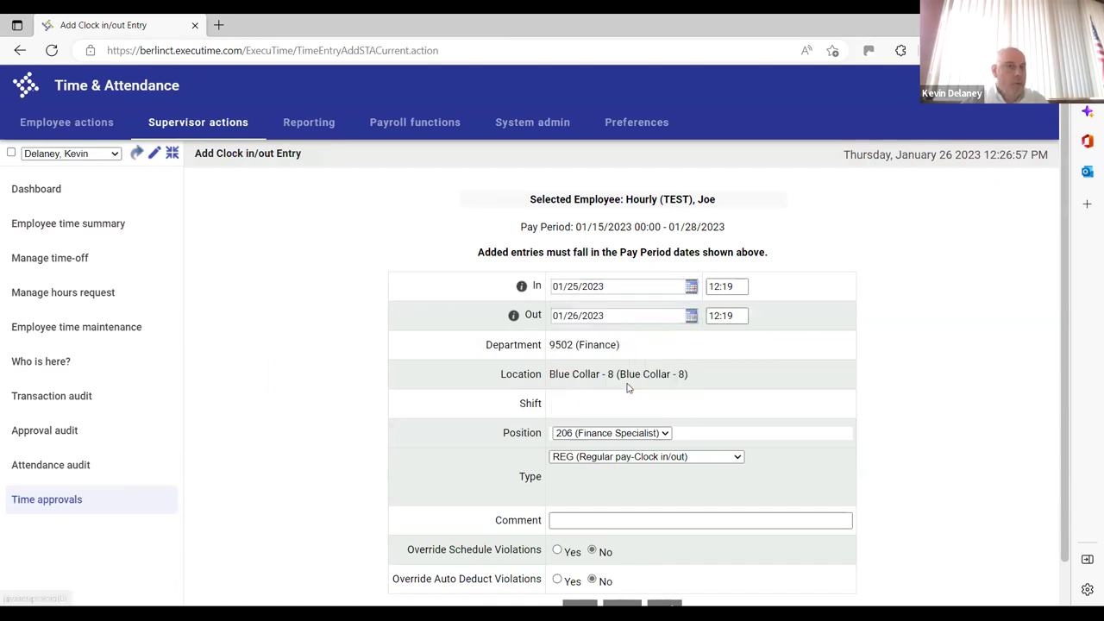
click(687, 317)
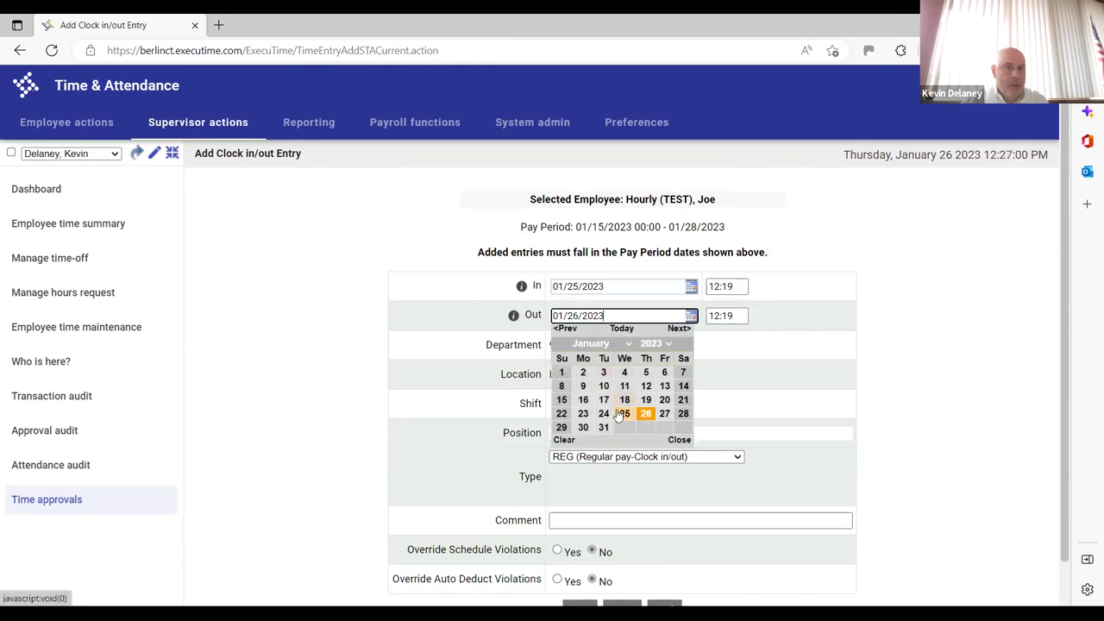
click(619, 414)
click(712, 286)
key(ctrl+a)
text(0)
text(8:30)
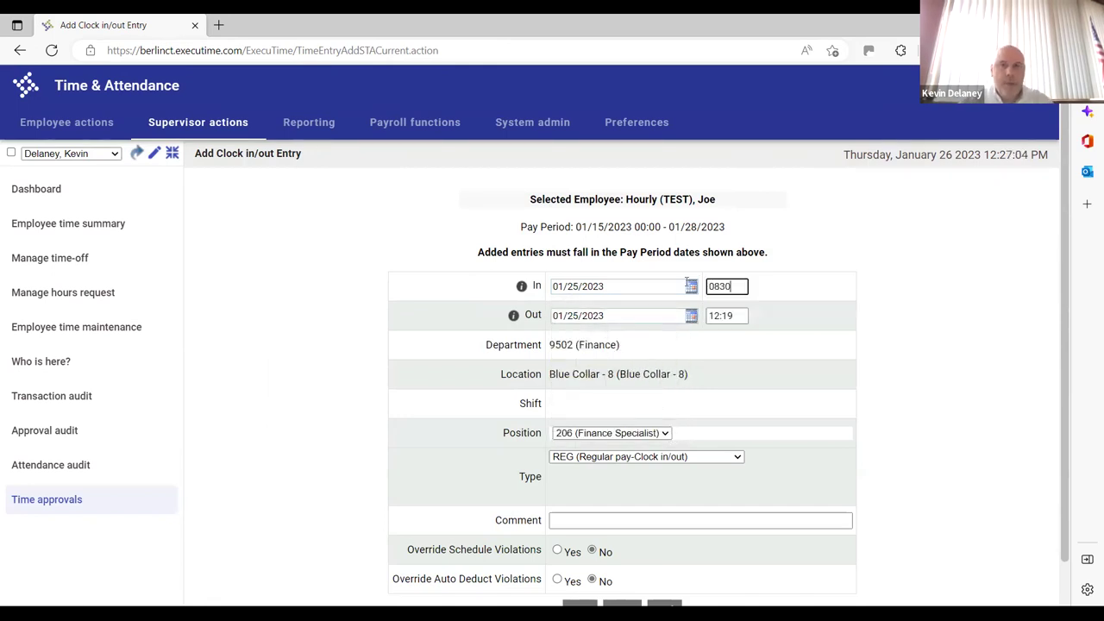
key(Tab)
key(Tab)
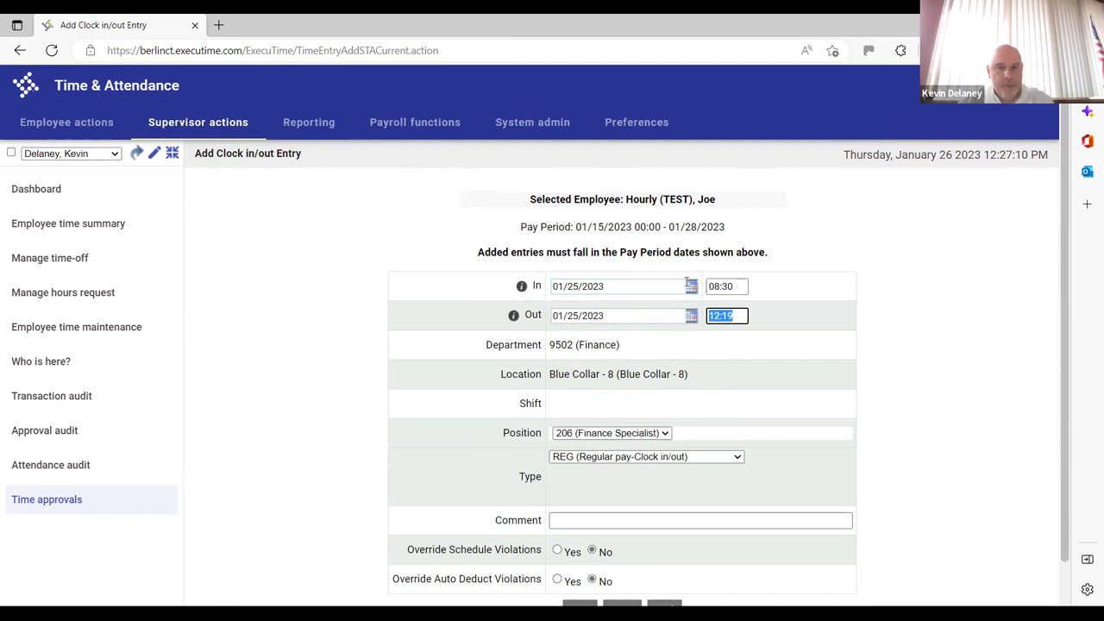
text(15:30)
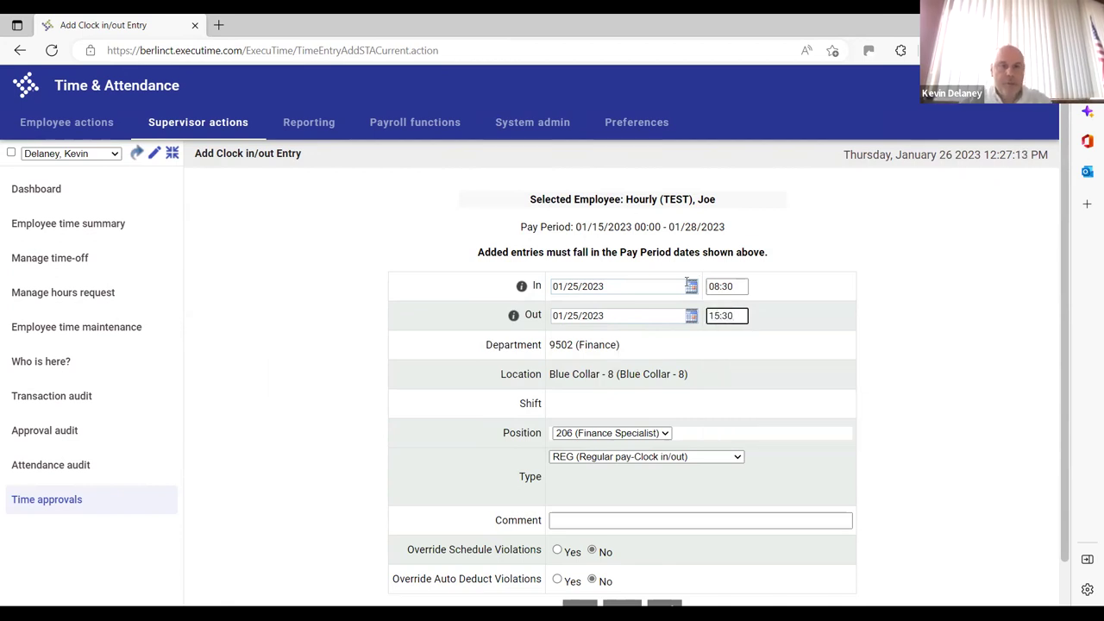
key(Tab)
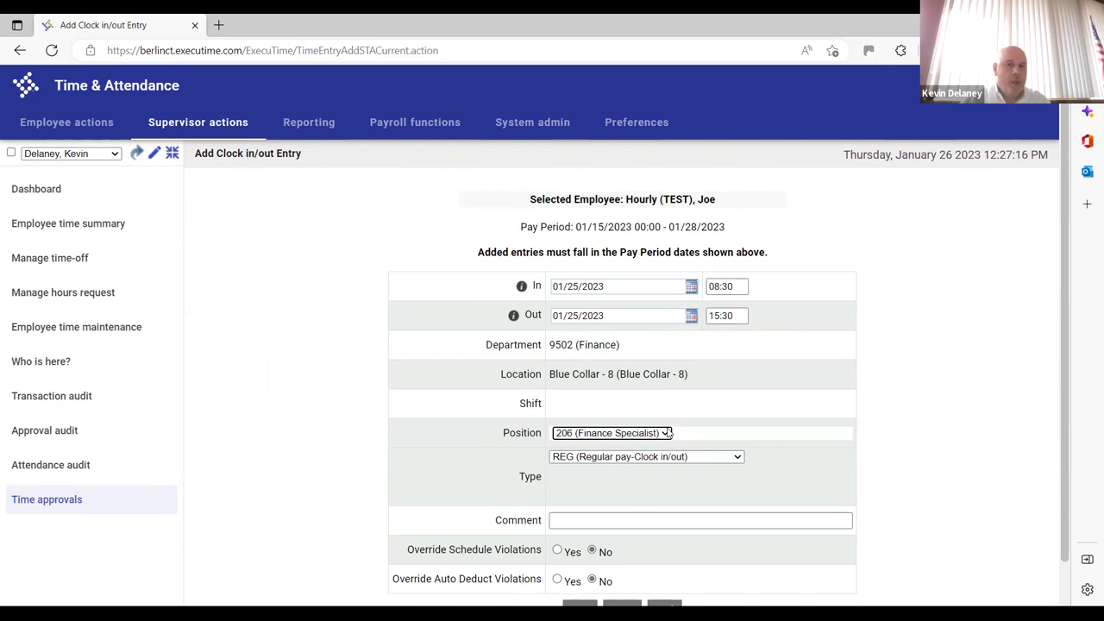
Comment that the employee forgot to clock in and save the entry
scroll(1060, 371, down, 1)
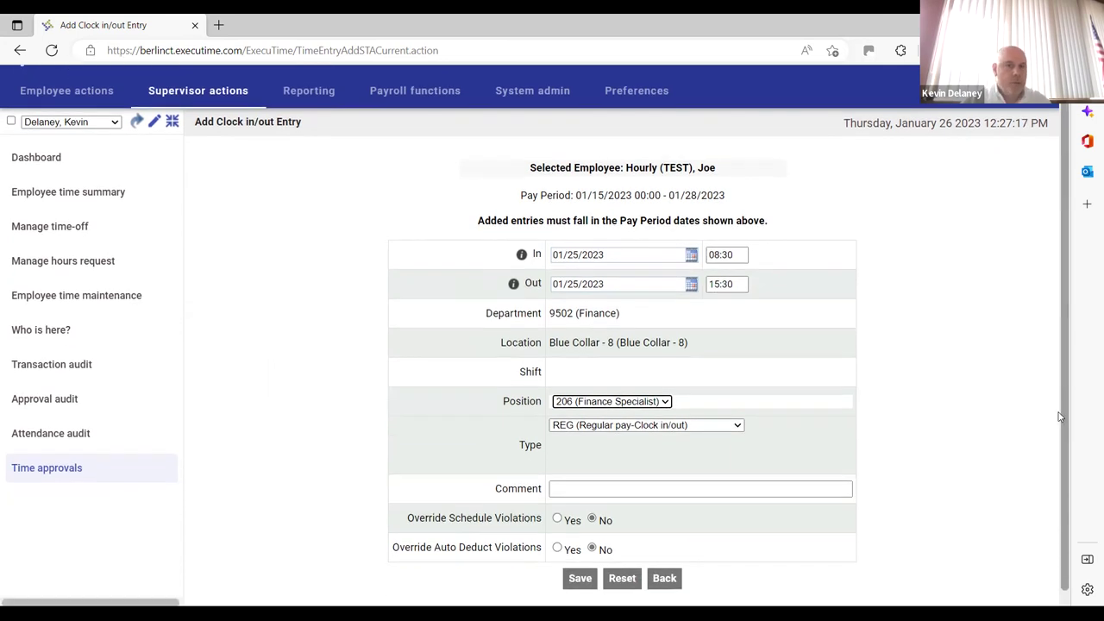
click(573, 475)
text(Joe forgot)
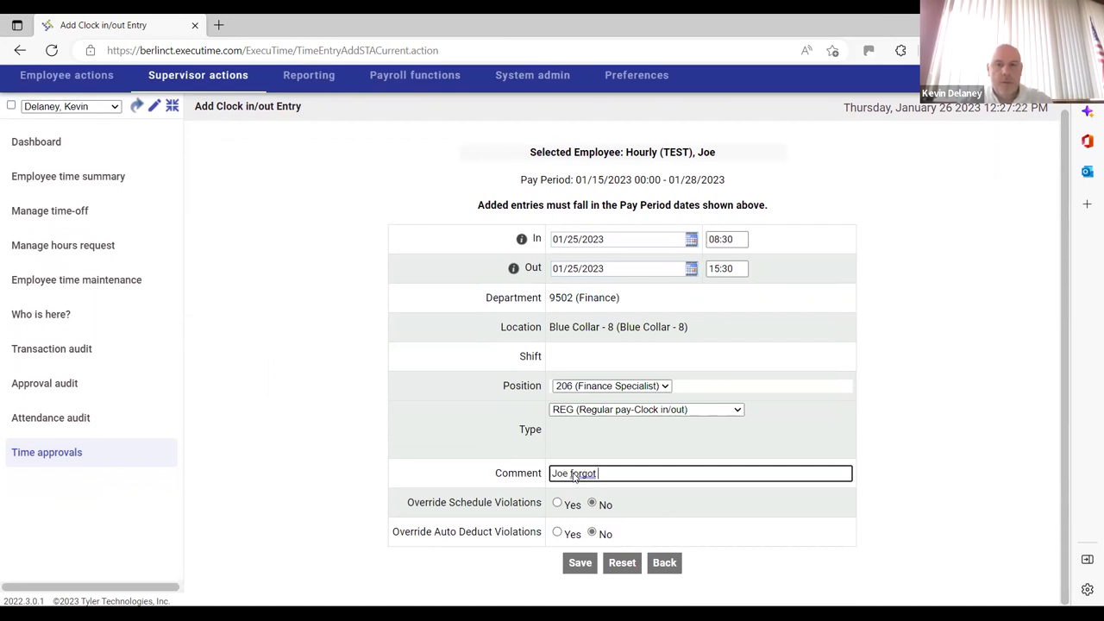
key(BackSpace)
key(BackSpace)
key(BackSpace)
key(BackSpace)
key(BackSpace)
text(rgot to clock i)
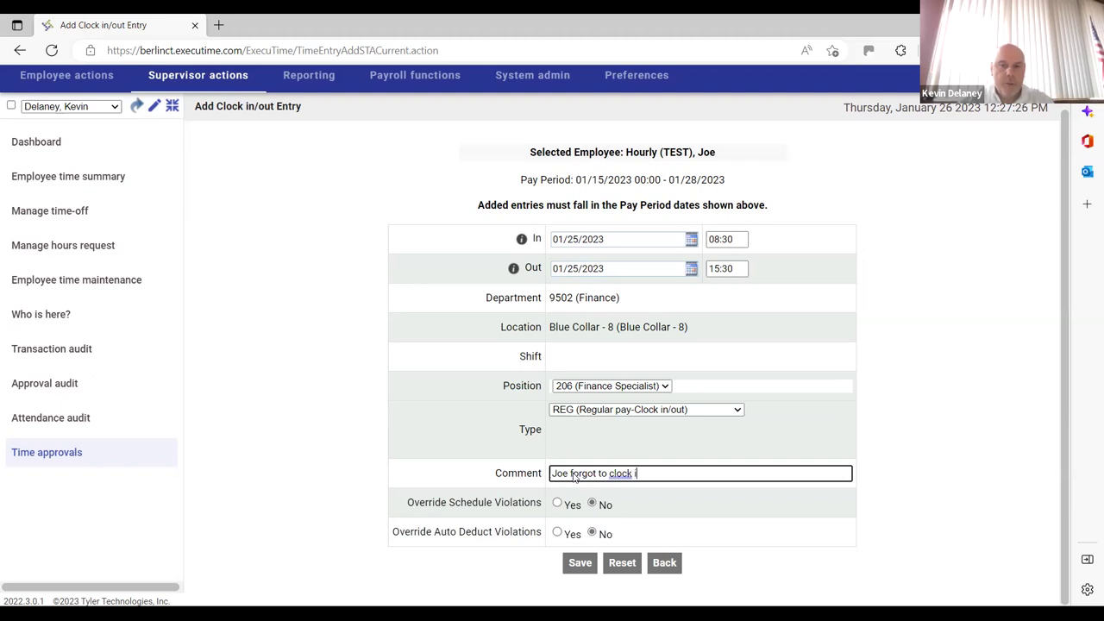
text(n)
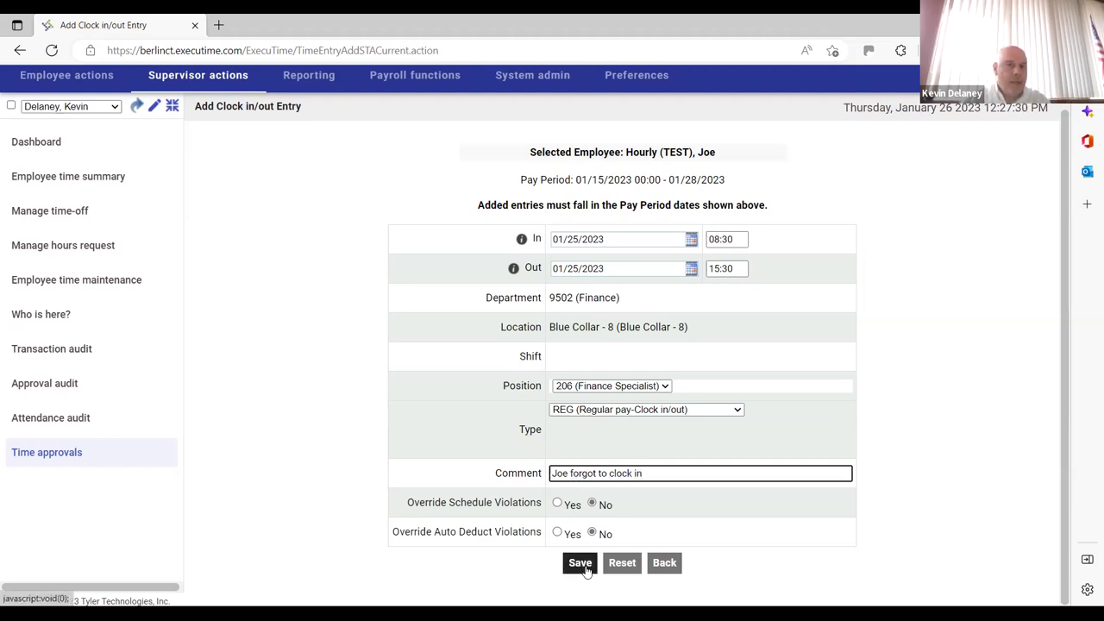
click(584, 564)
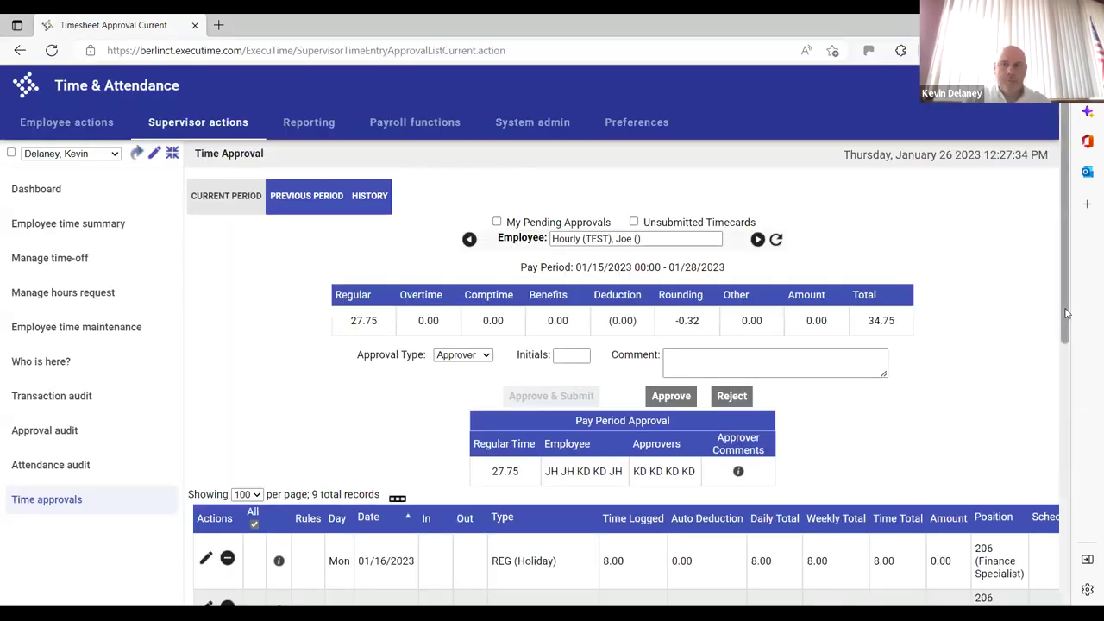
Review the new 01/25 entry's comment and approval status in the Timesheet Approval table
drag(1067, 313, 1067, 604)
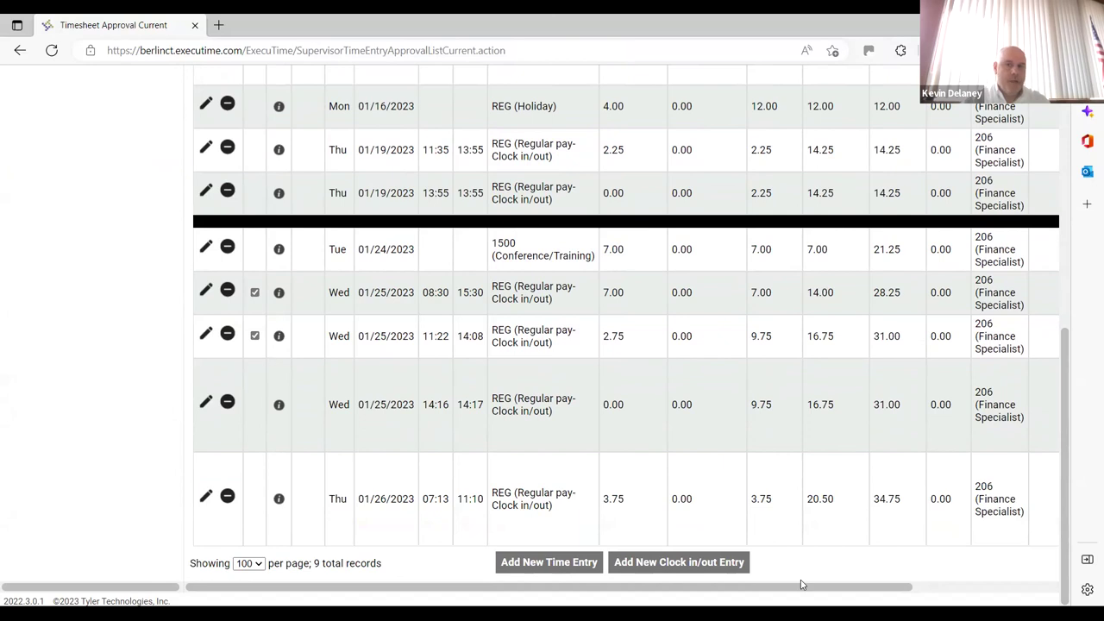
scroll(853, 593, right, 3)
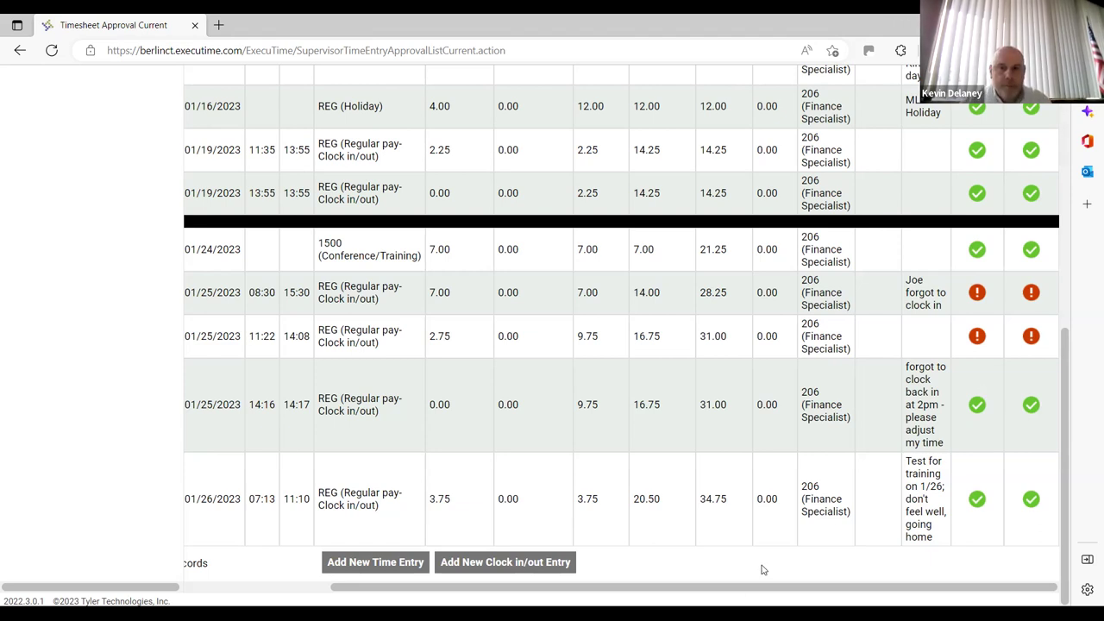
scroll(480, 448, left, 5)
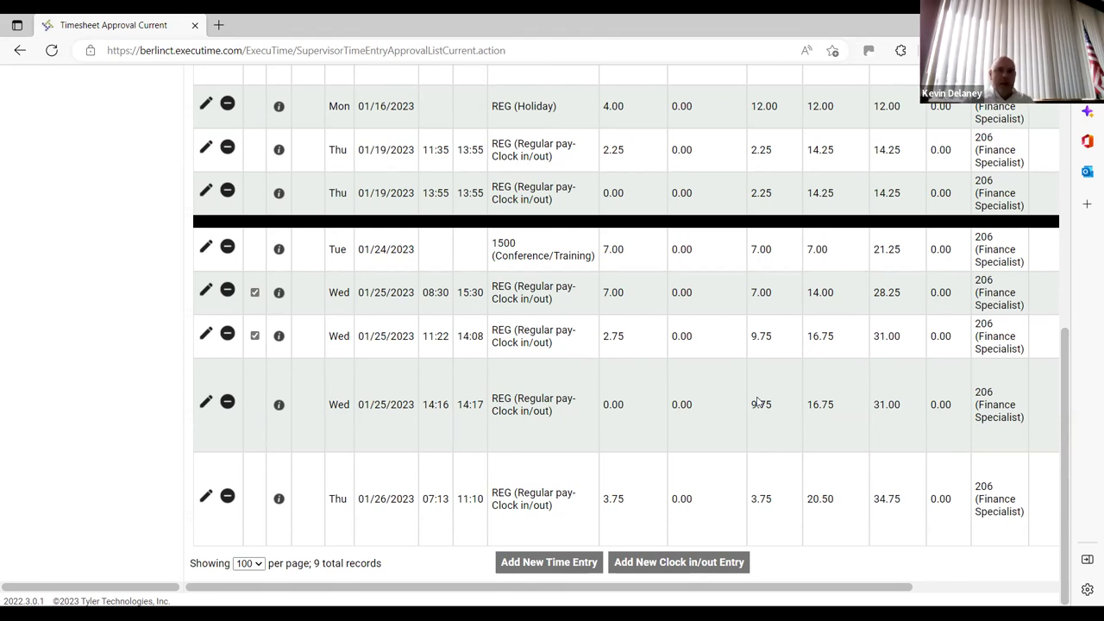
drag(1070, 392, 1059, 312)
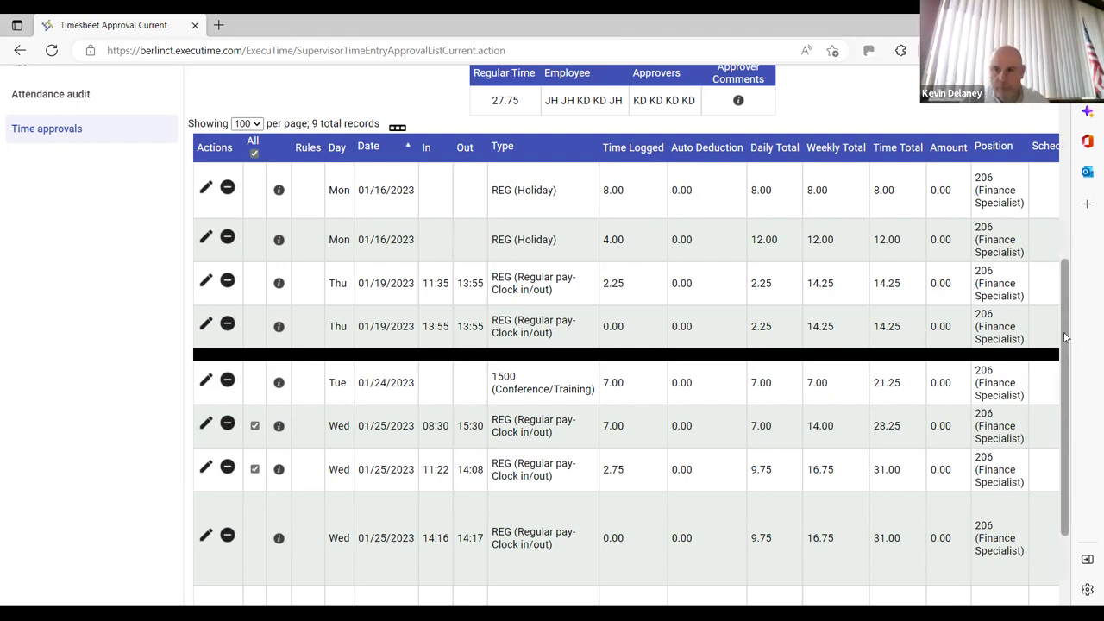
drag(1064, 333, 1060, 414)
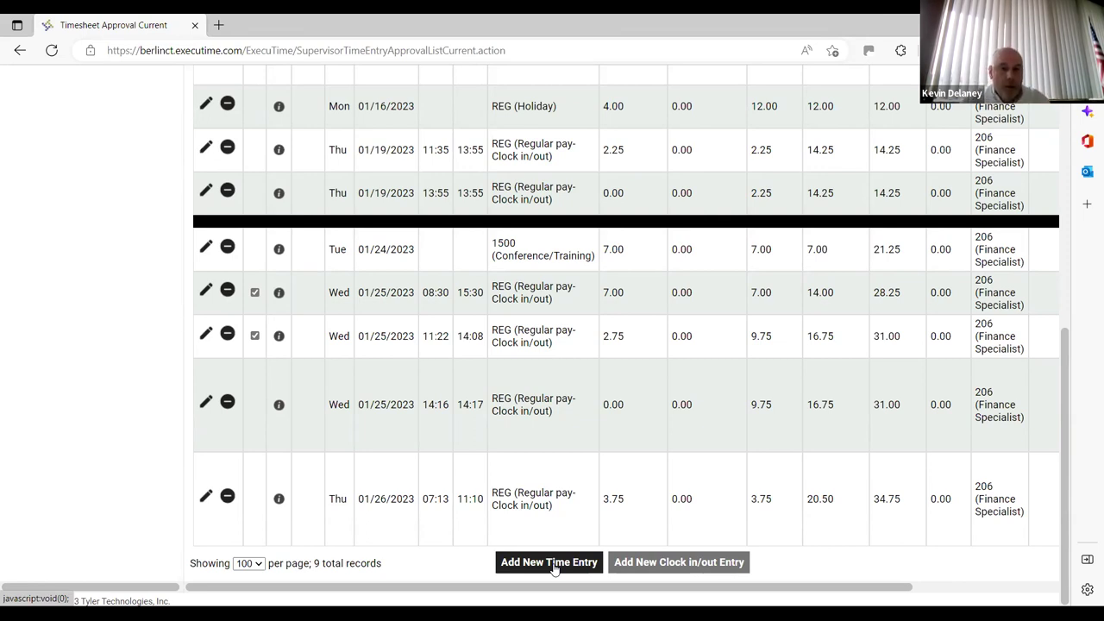
click(555, 564)
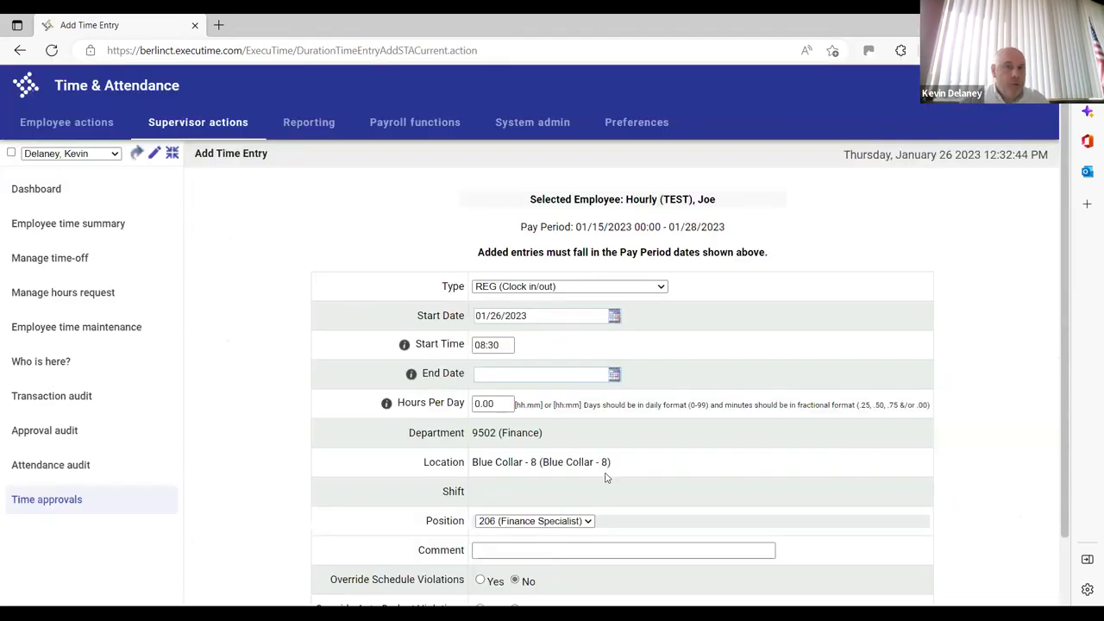
Set up a 3100 Sick Blue Collar entry on 01/27/2023 for 4.5 hours
click(661, 287)
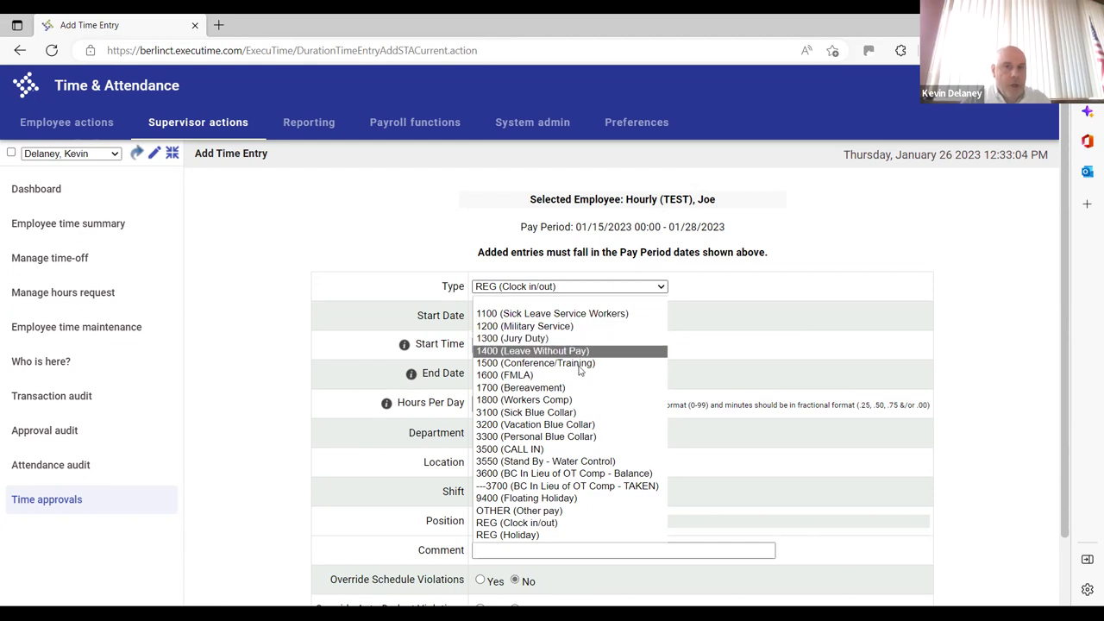
click(570, 413)
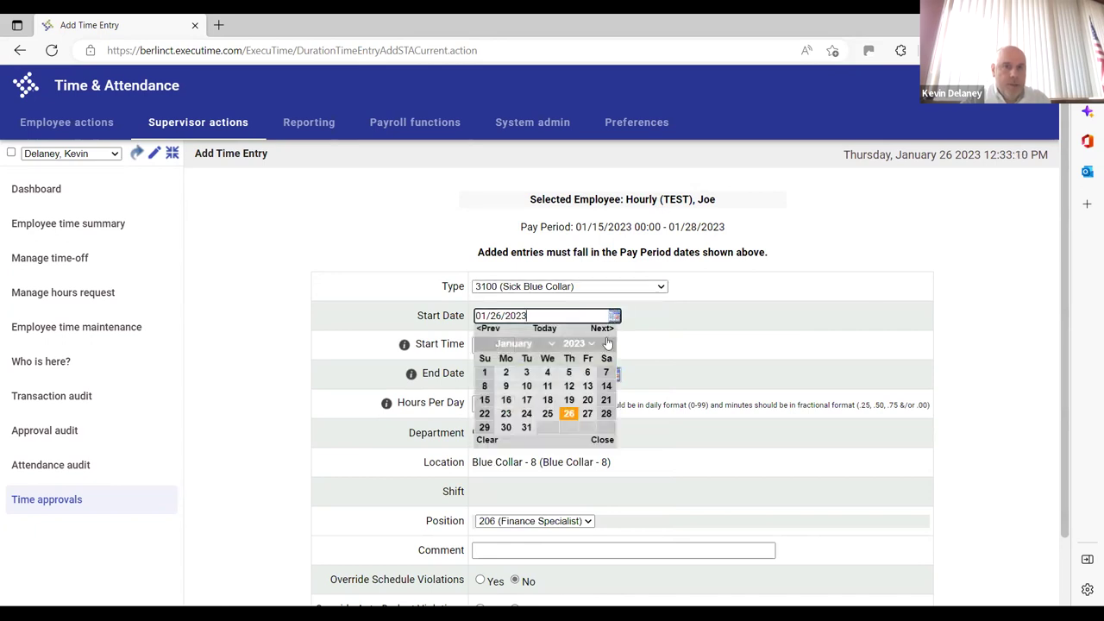
click(587, 414)
text(4.5)
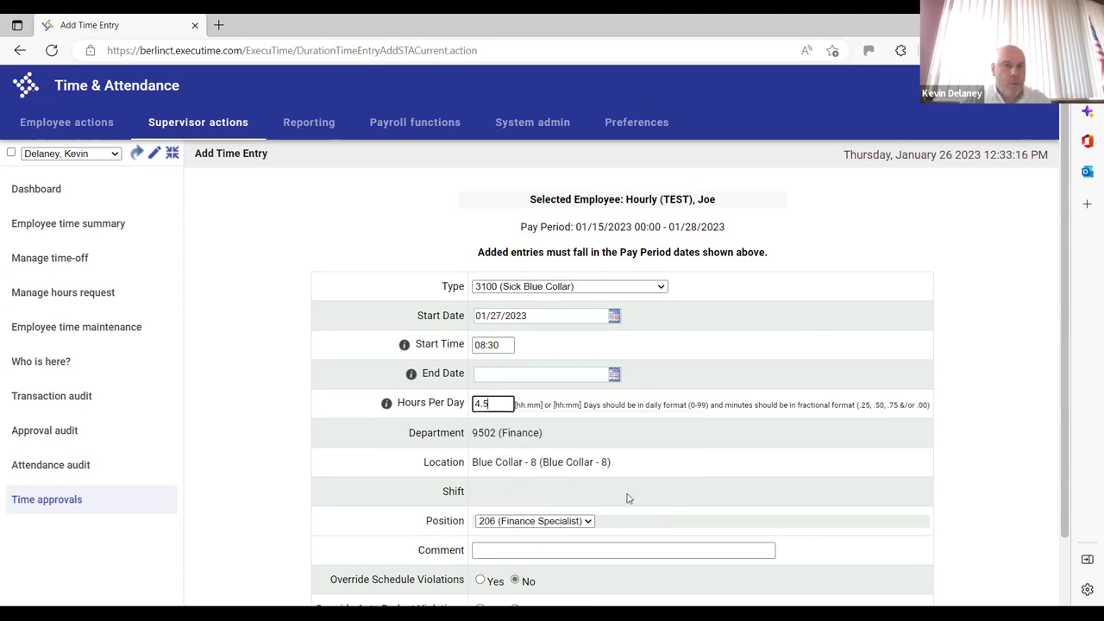
Comment that the employee has COVID and no access, then save the sick entry
scroll(1065, 345, down, 1)
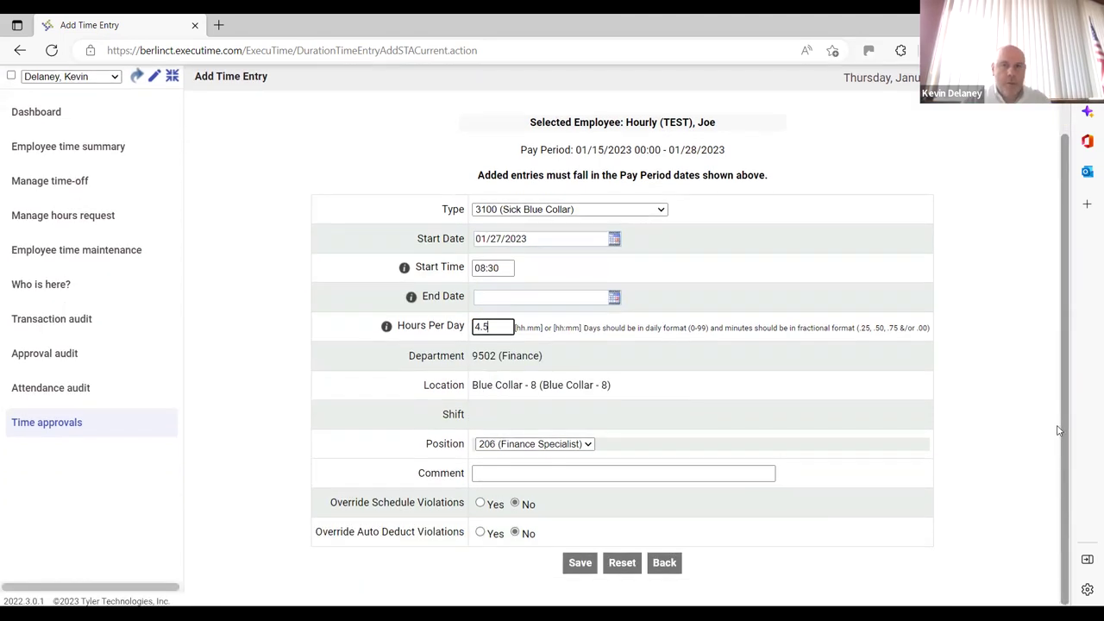
click(519, 473)
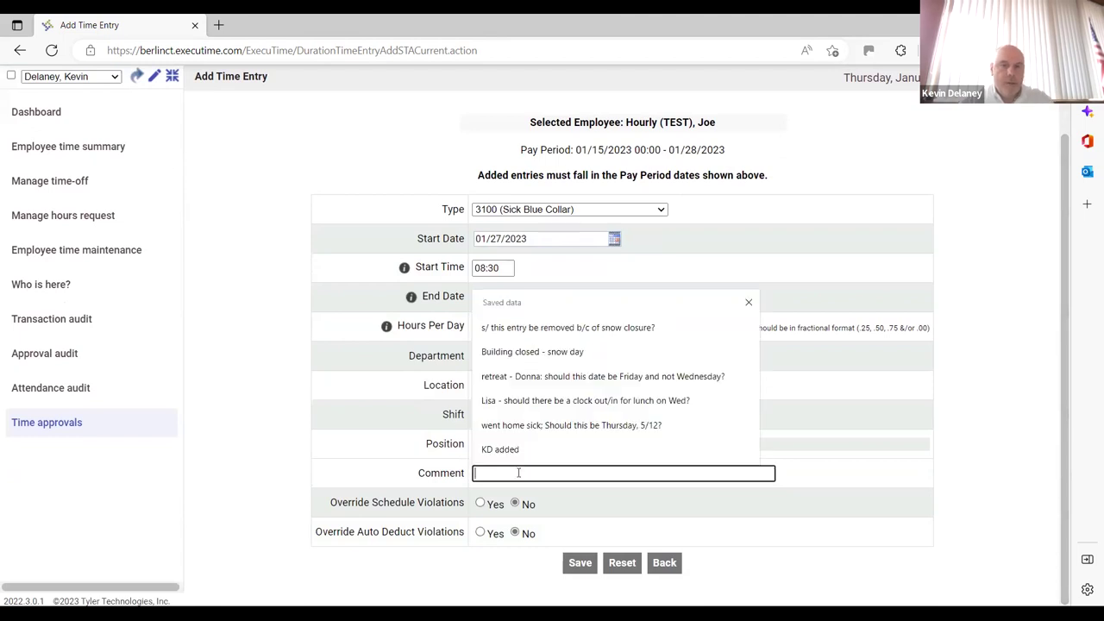
text(Joe C)
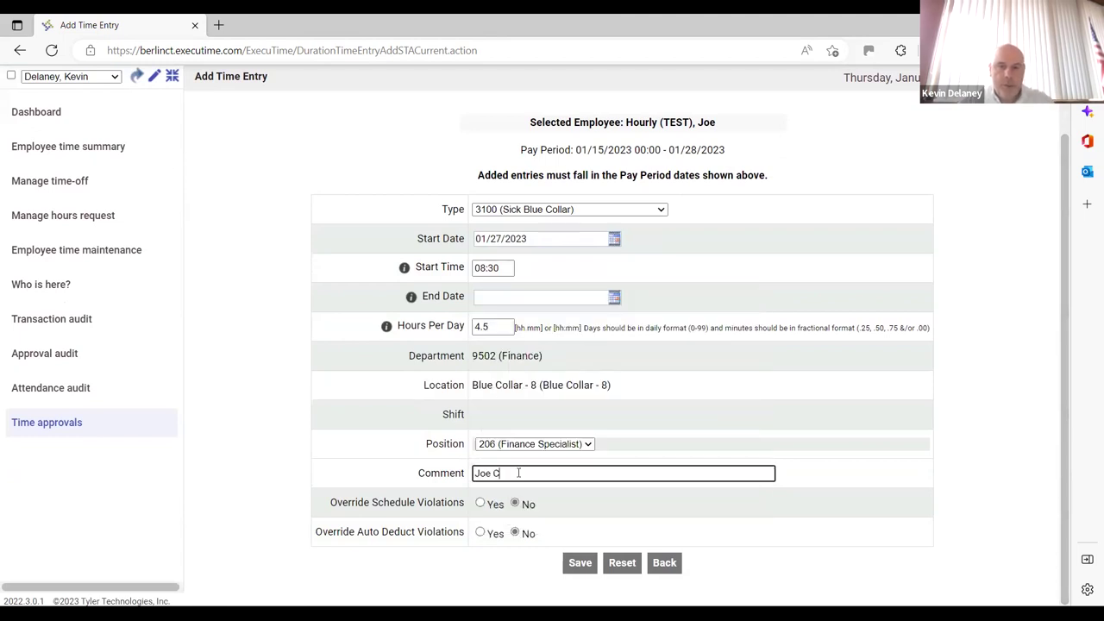
text(OVID no access)
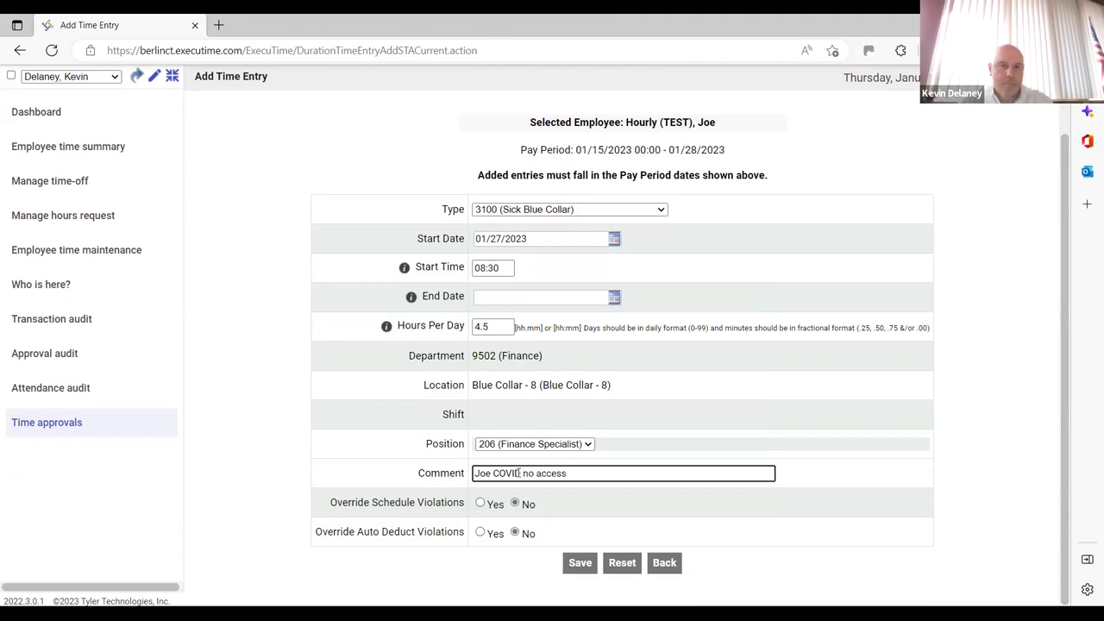
click(579, 565)
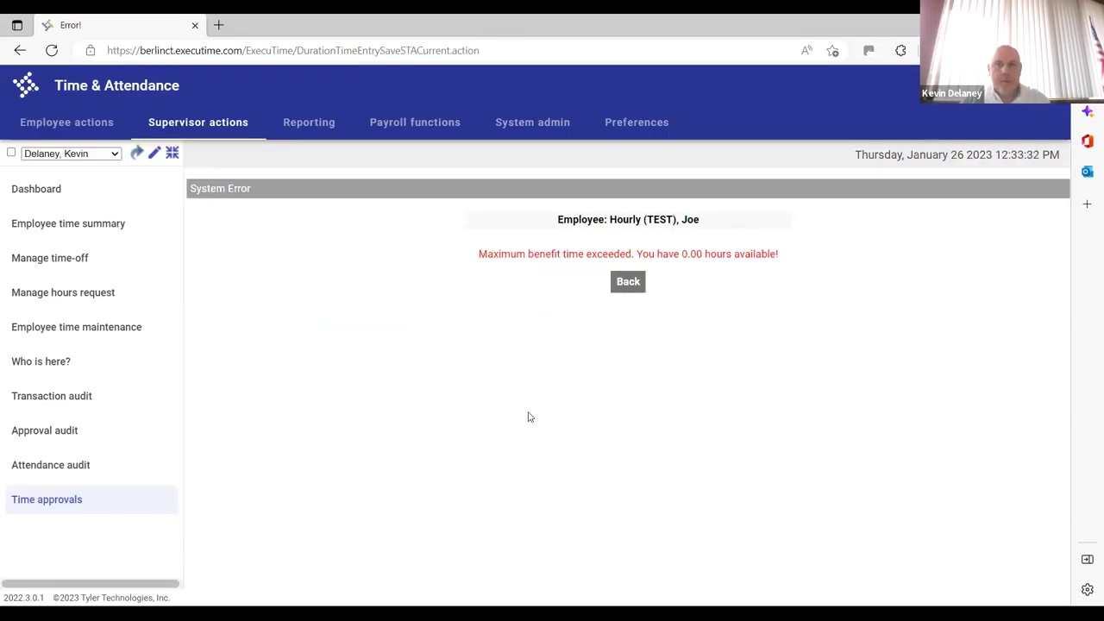
Retry the sick entry at 1 hour instead of 4.5, which also fails for lack of hours
click(628, 283)
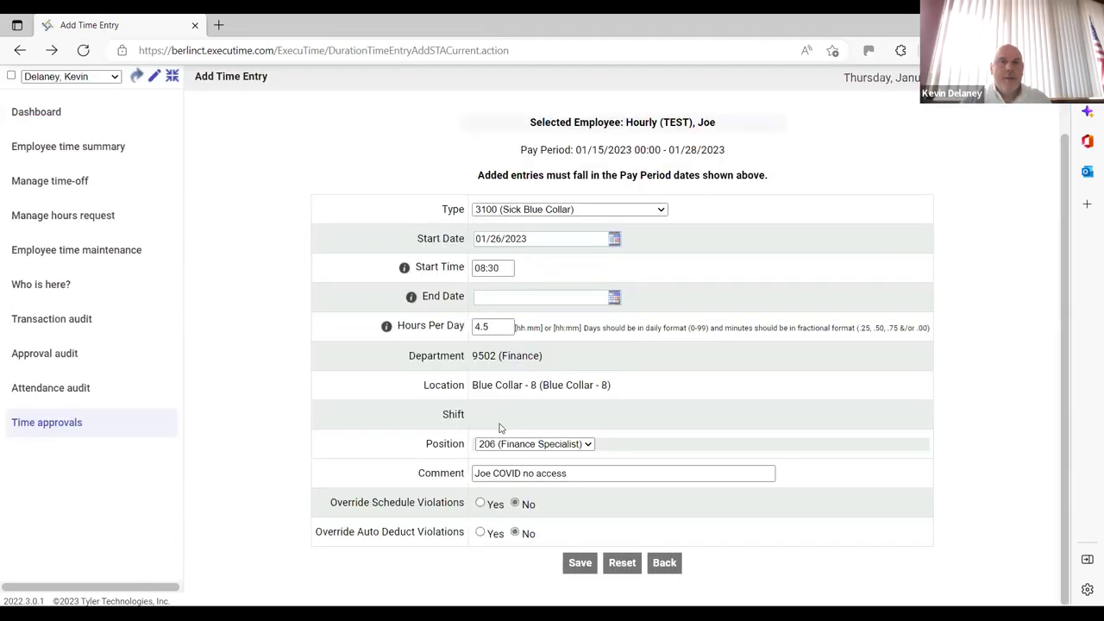
double_click(498, 326)
text(1)
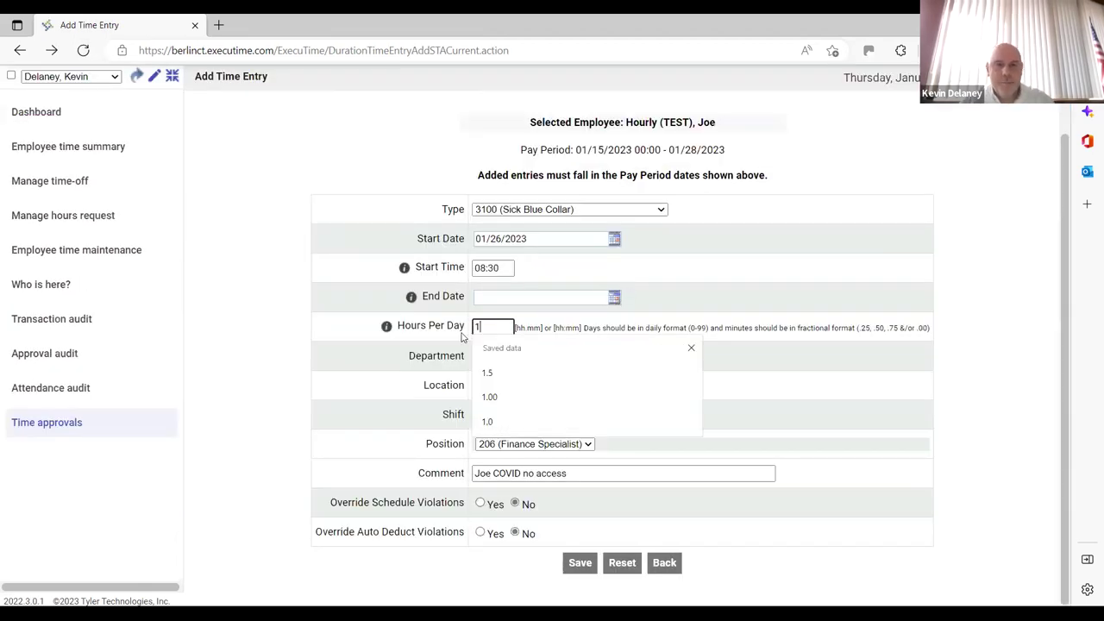
click(581, 563)
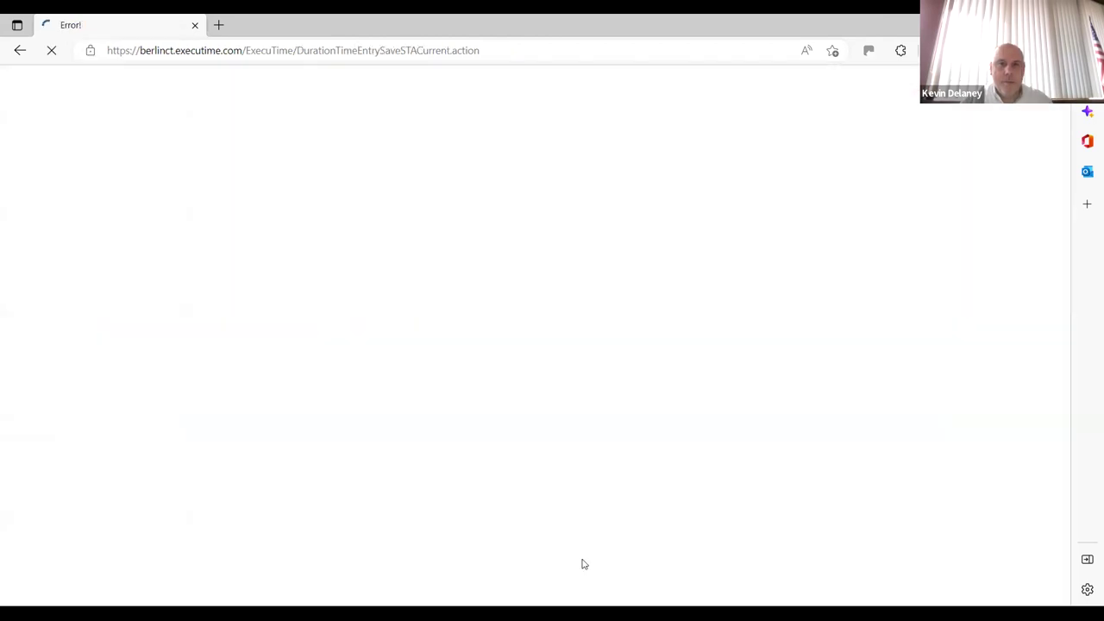
click(632, 285)
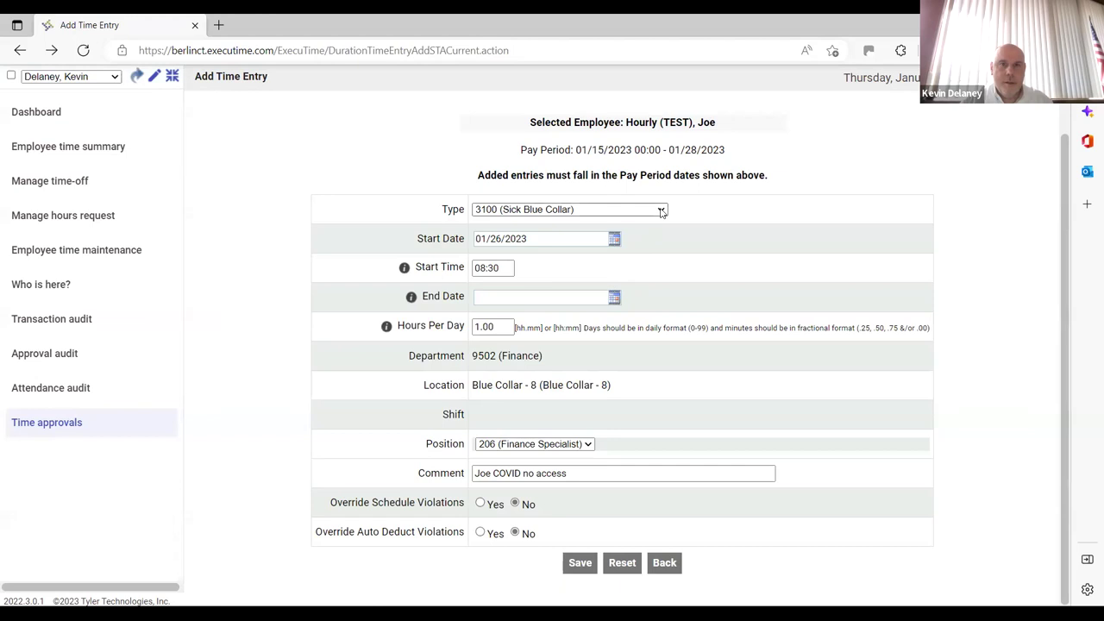
click(661, 212)
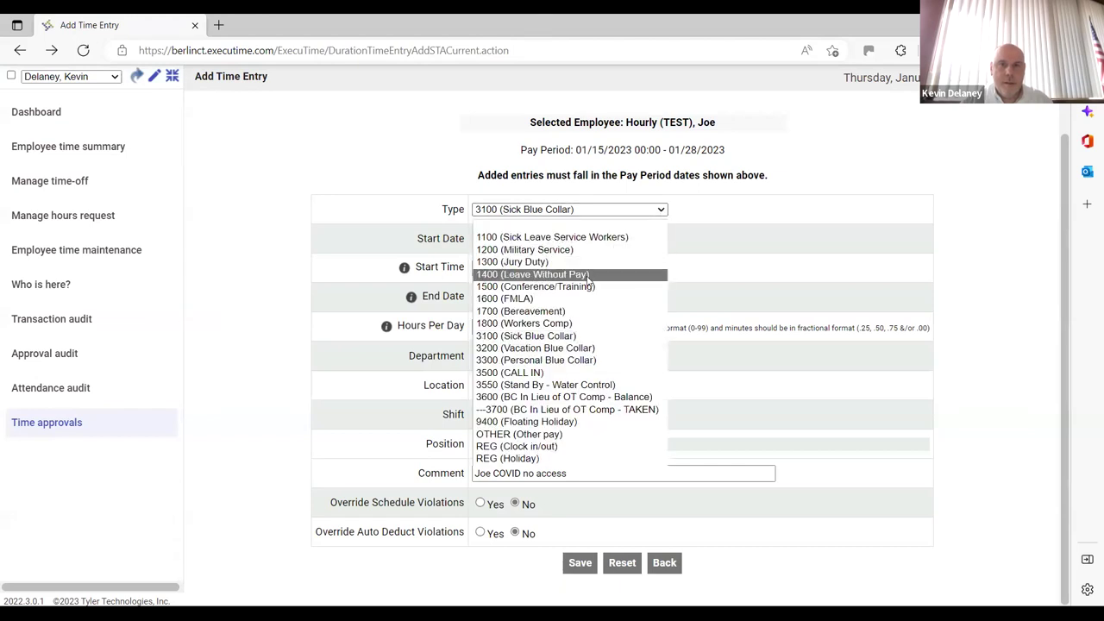
Change the entry to 1700 Bereavement at 4.5 hours and save it
click(571, 317)
click(492, 326)
text(5)
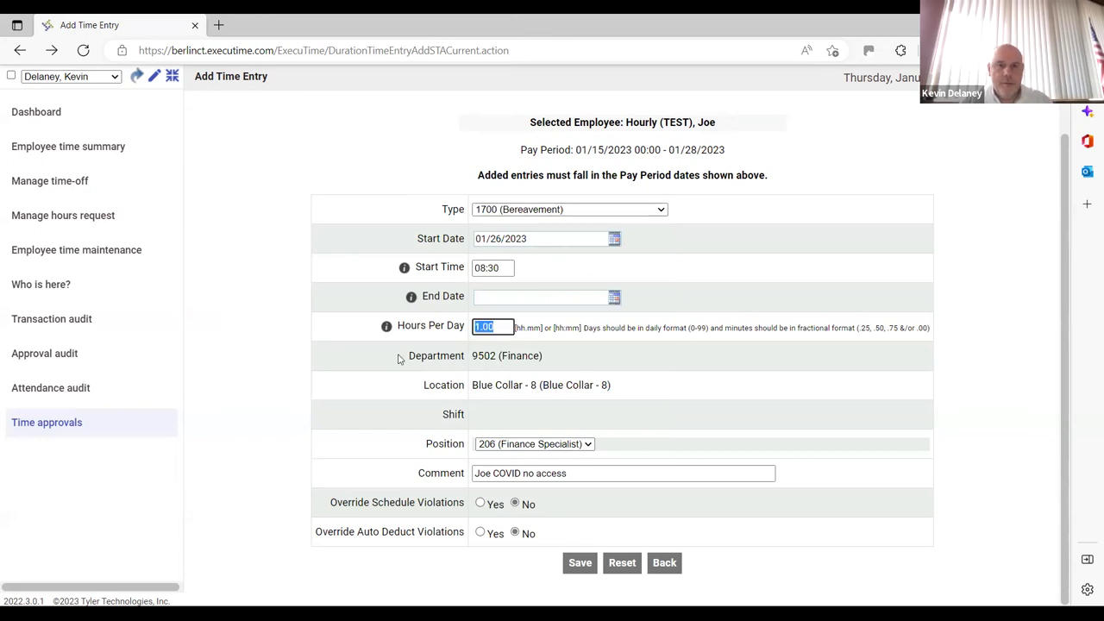
key(BackSpace)
text(4.5)
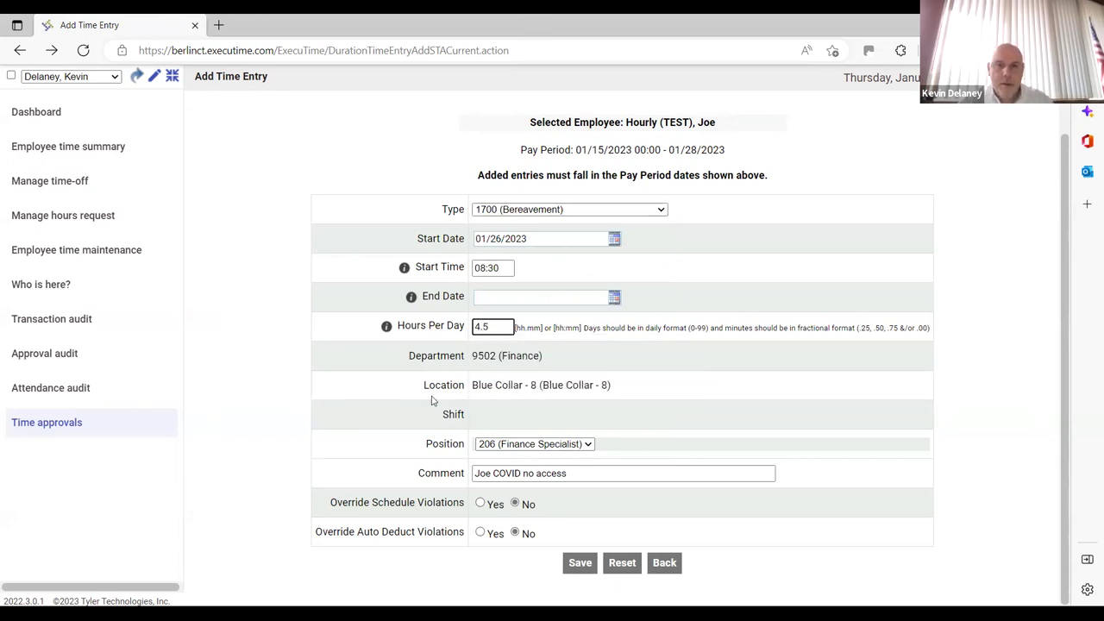
click(587, 568)
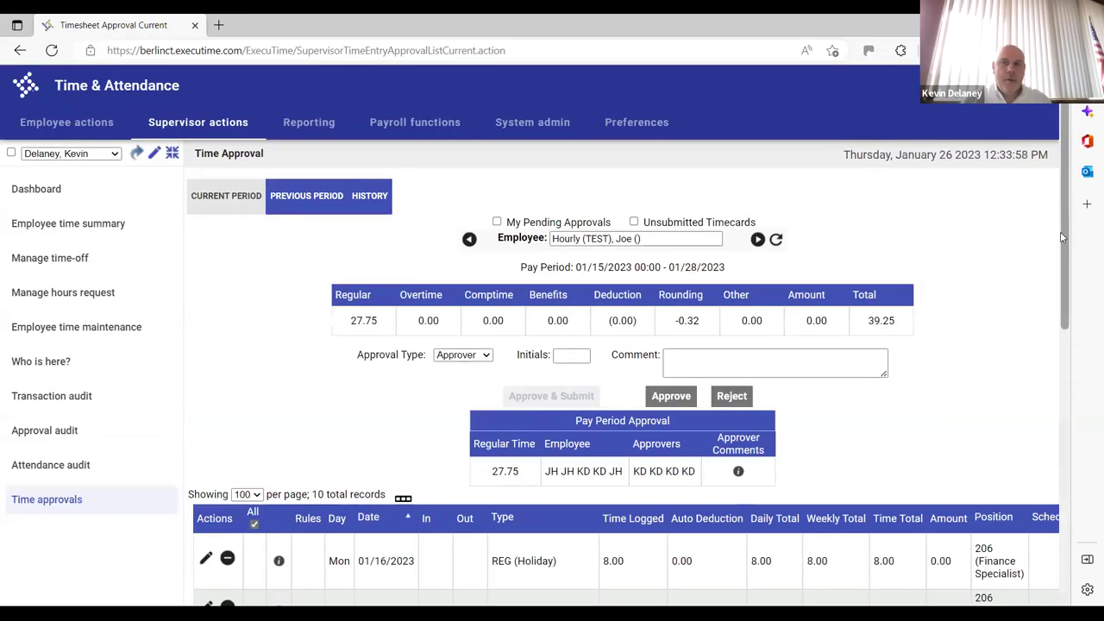
Abandon the unresponsive Timesheet Approval page so it reloads
scroll(1070, 345, down, 2)
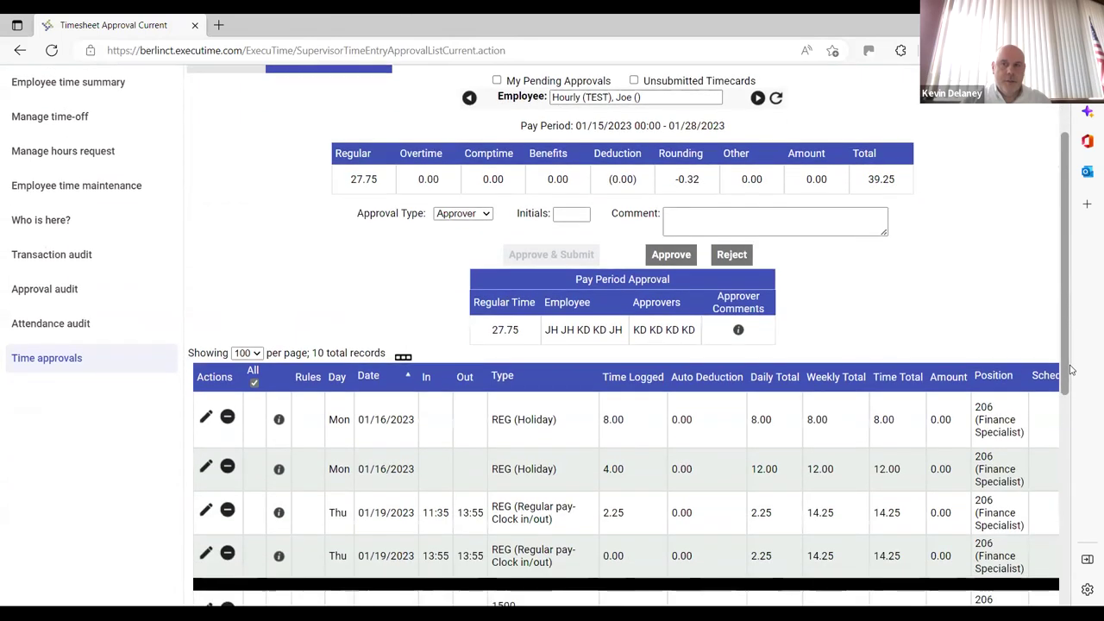
scroll(1070, 369, down, 5)
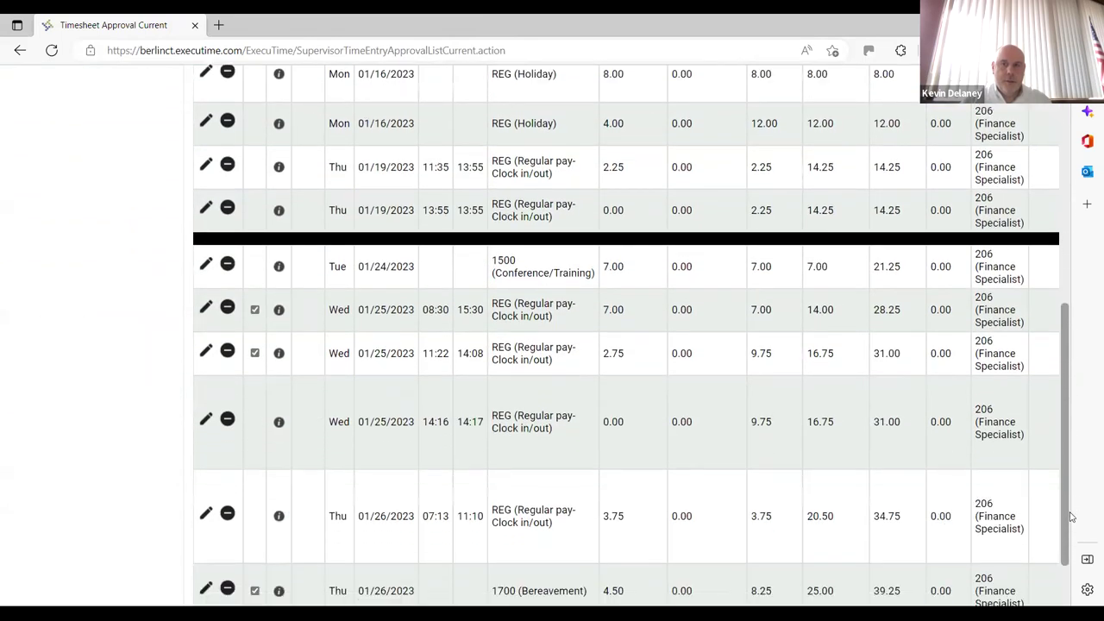
click(18, 52)
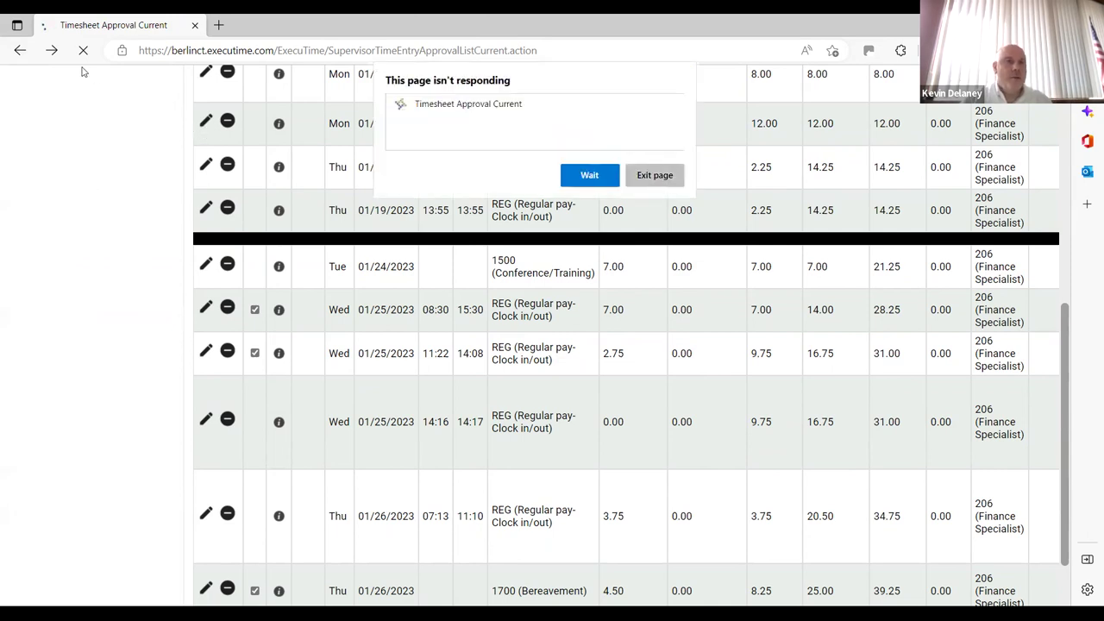
click(19, 53)
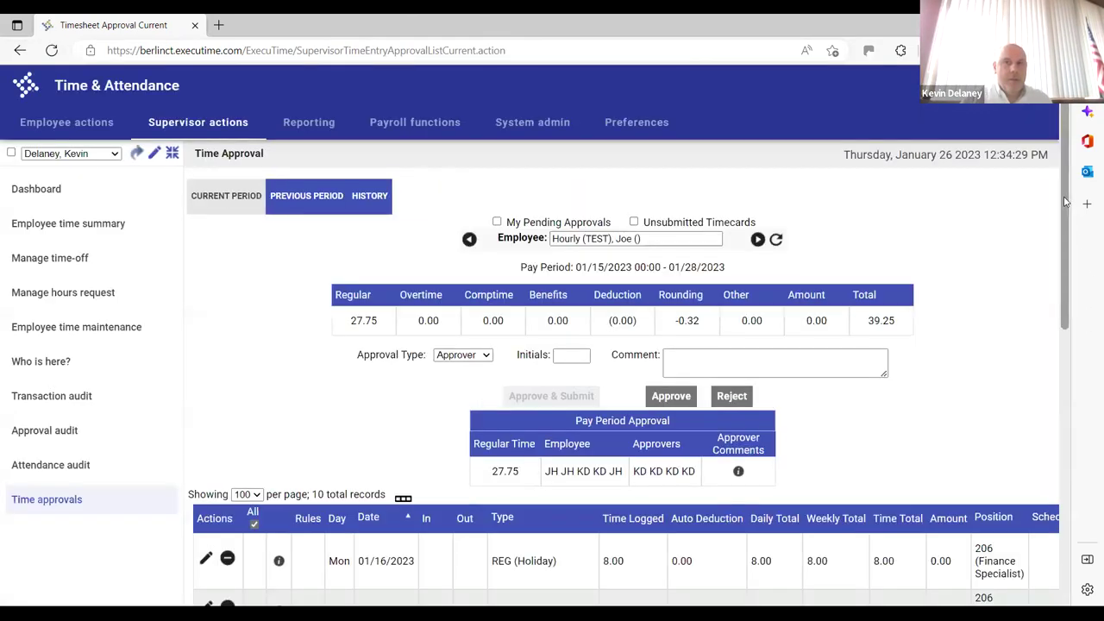
Review the 10 entries' Employee and Approvers status, including the unapproved 01/26 Bereavement line
scroll(1070, 388, down, 8)
scroll(1067, 455, down, 2)
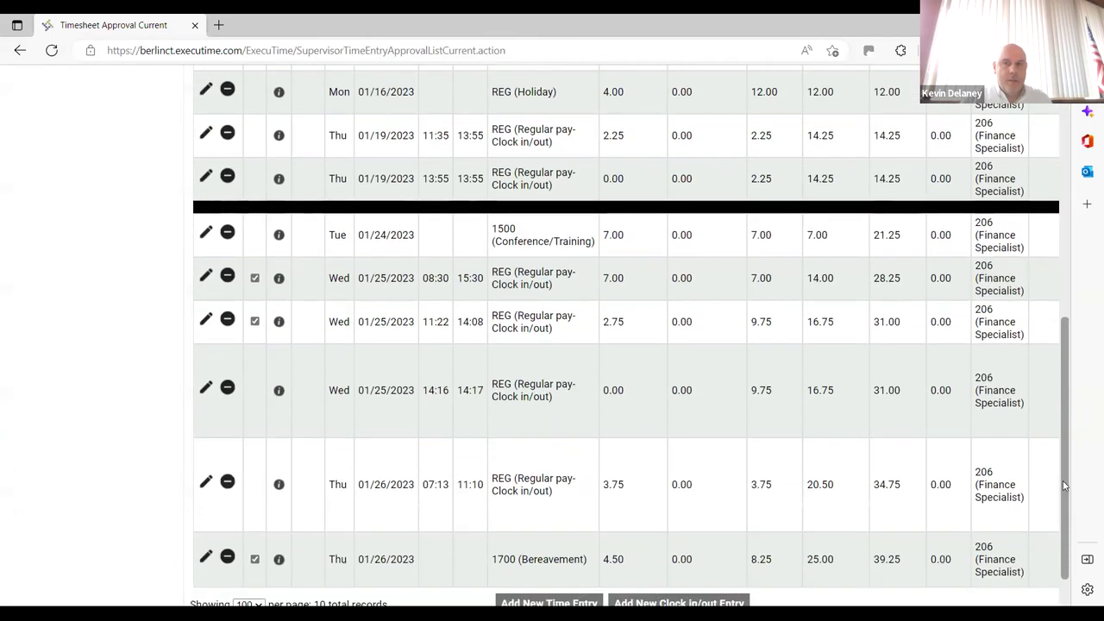
drag(895, 592, 999, 586)
scroll(1046, 523, right, 2)
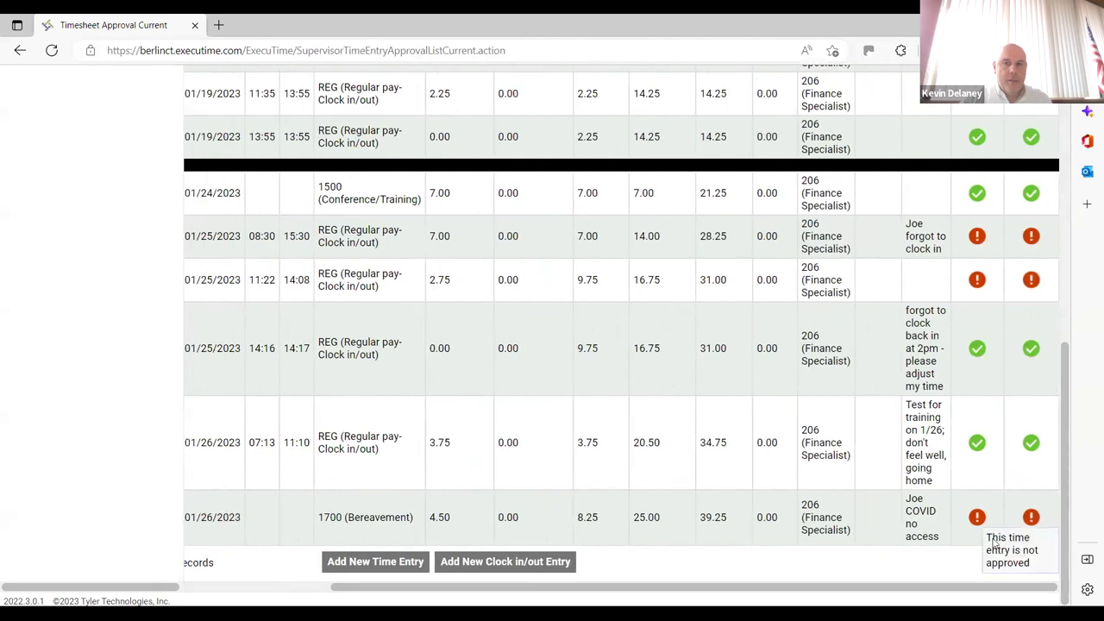
drag(1070, 453, 1066, 282)
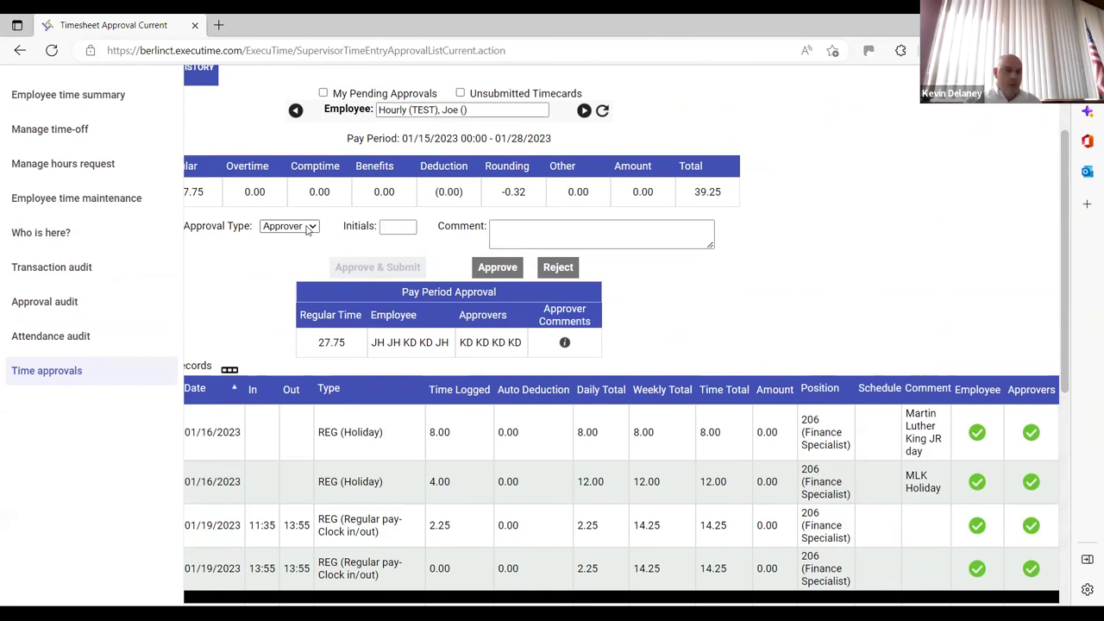
Approve and submit the timesheet with Approval Type set to Employee
click(301, 233)
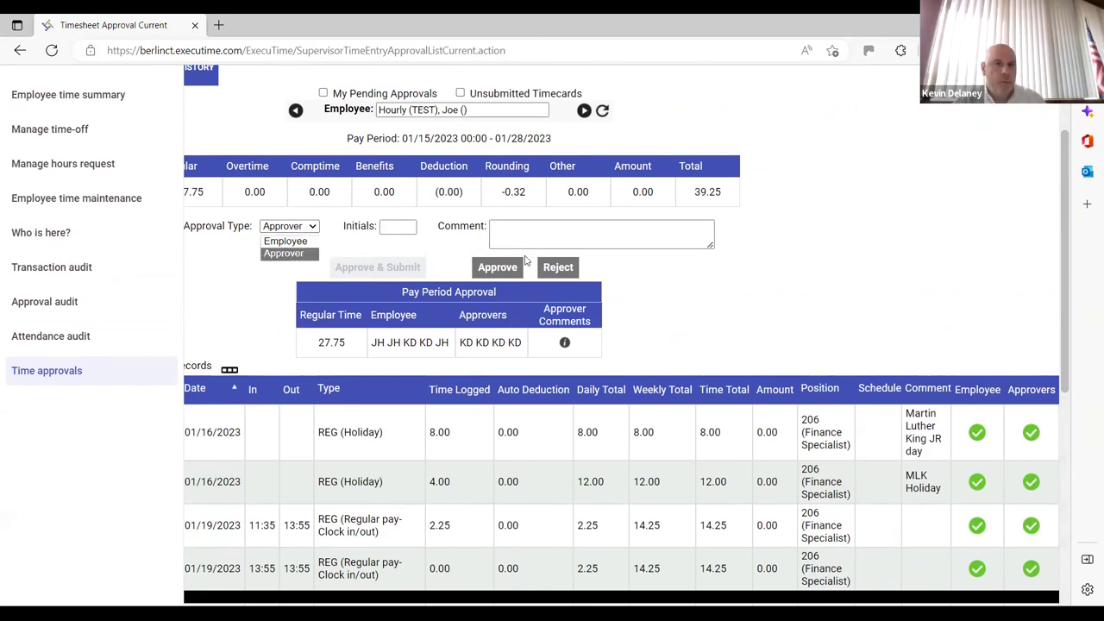
click(304, 245)
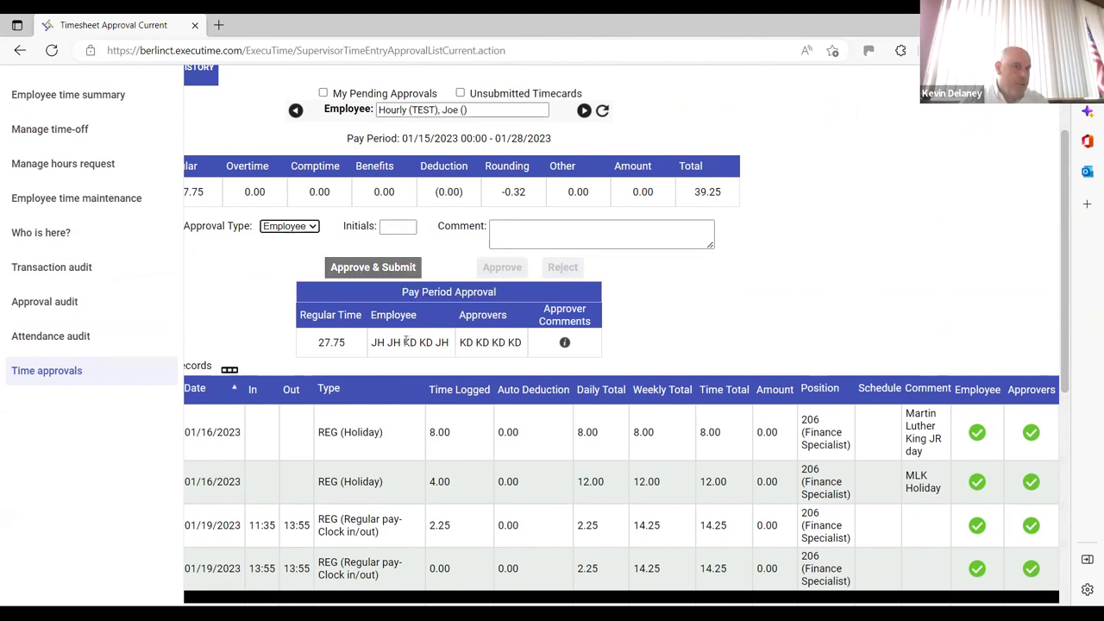
click(394, 268)
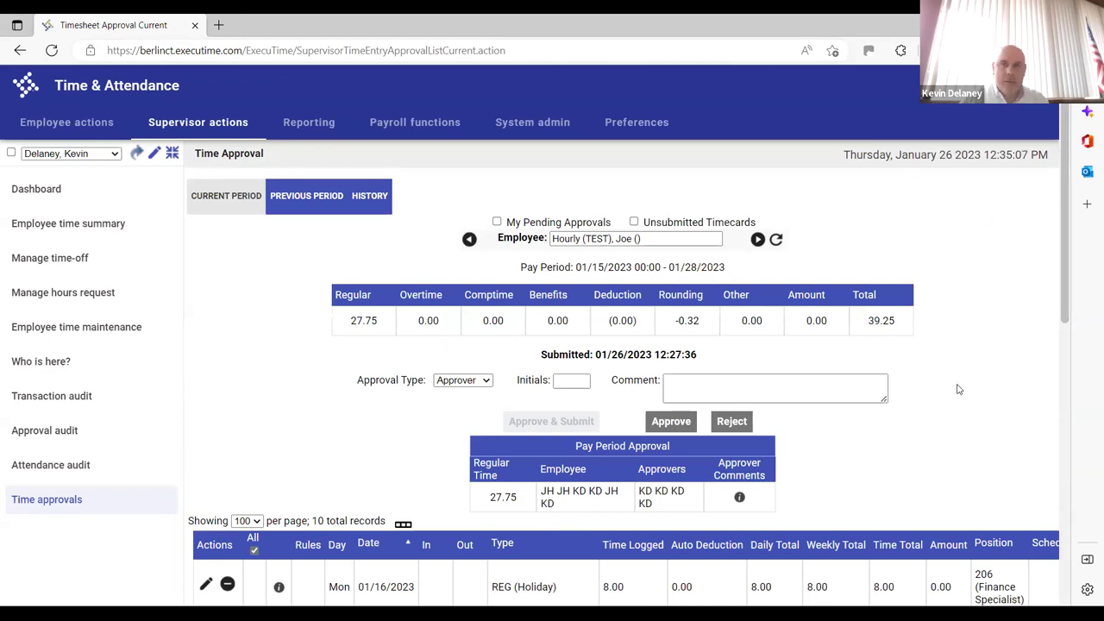
Check the Employee and Approvers status icons for every timesheet entry
scroll(1055, 346, down, 4)
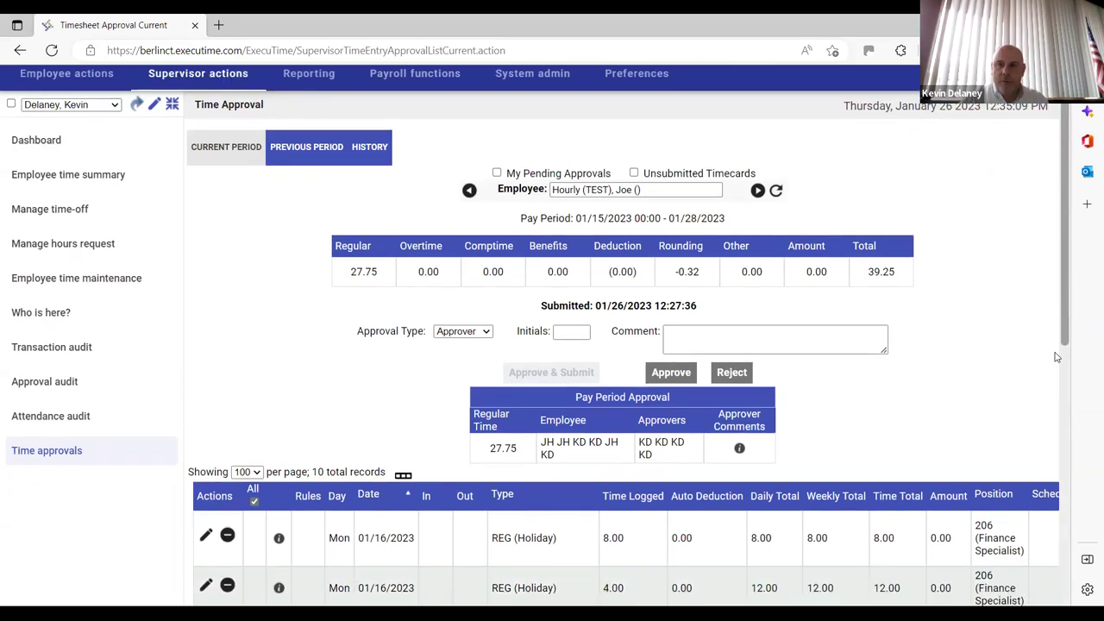
scroll(1058, 488, down, 3)
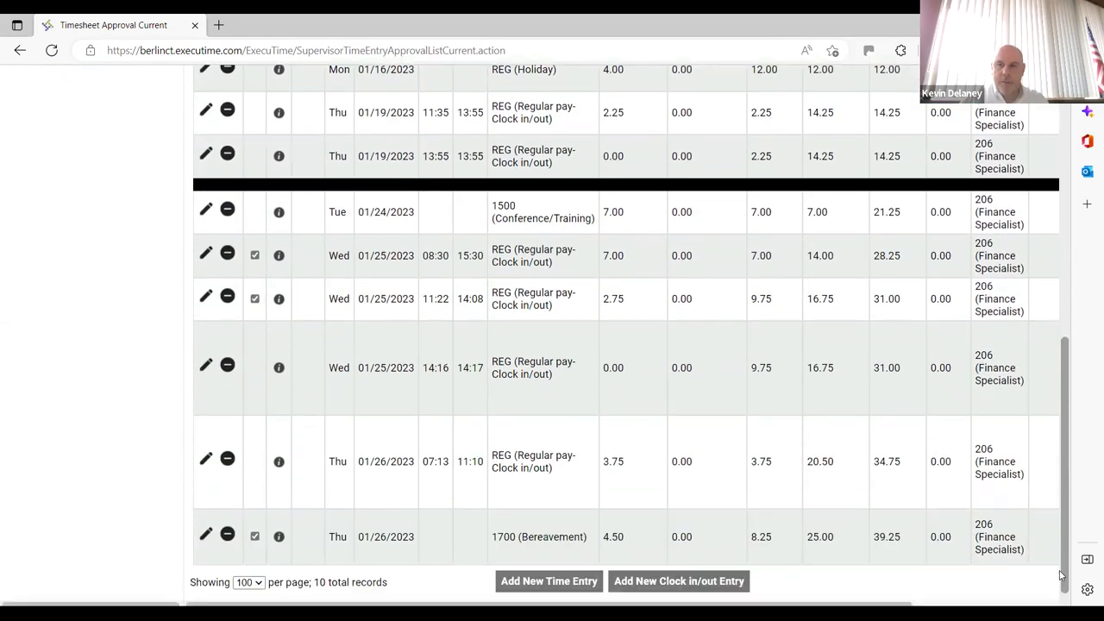
scroll(958, 581, right, 3)
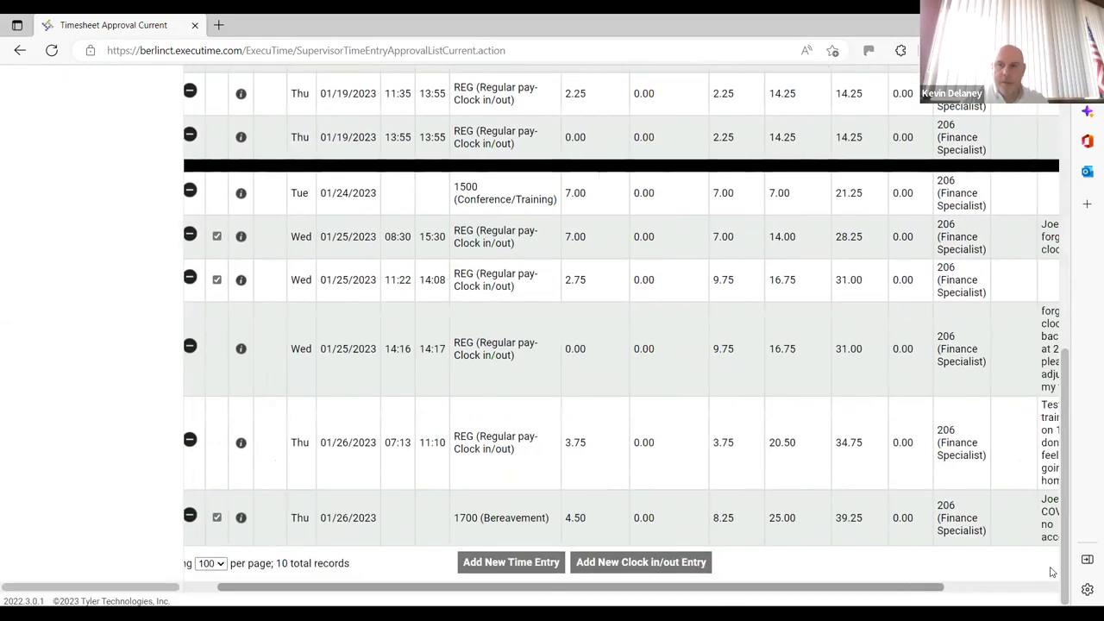
mouse_move(990, 517)
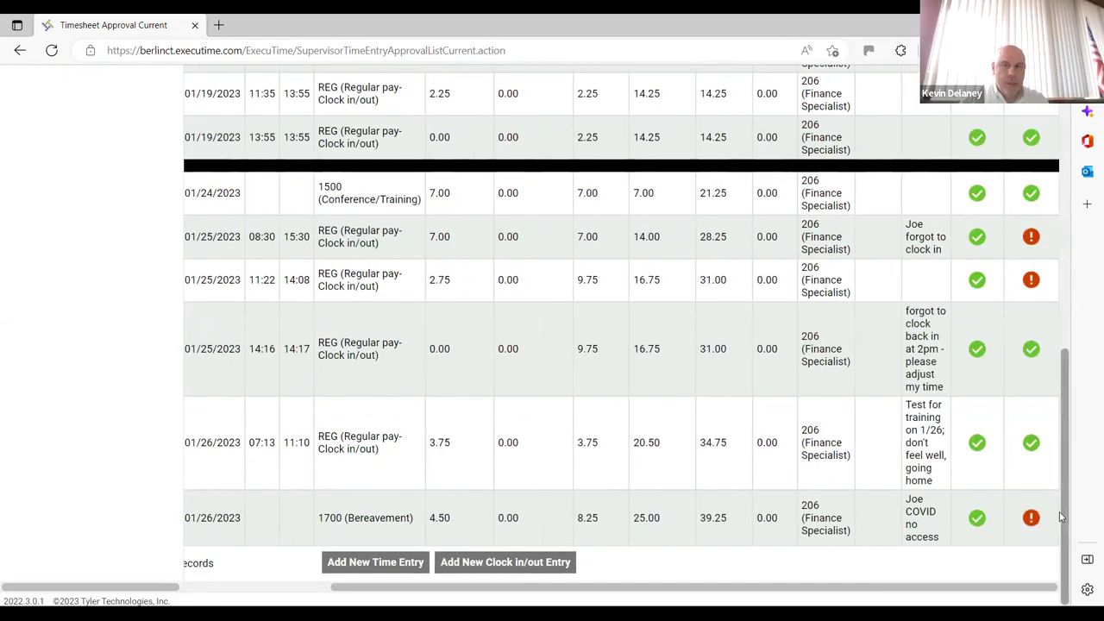
drag(1070, 519, 1070, 384)
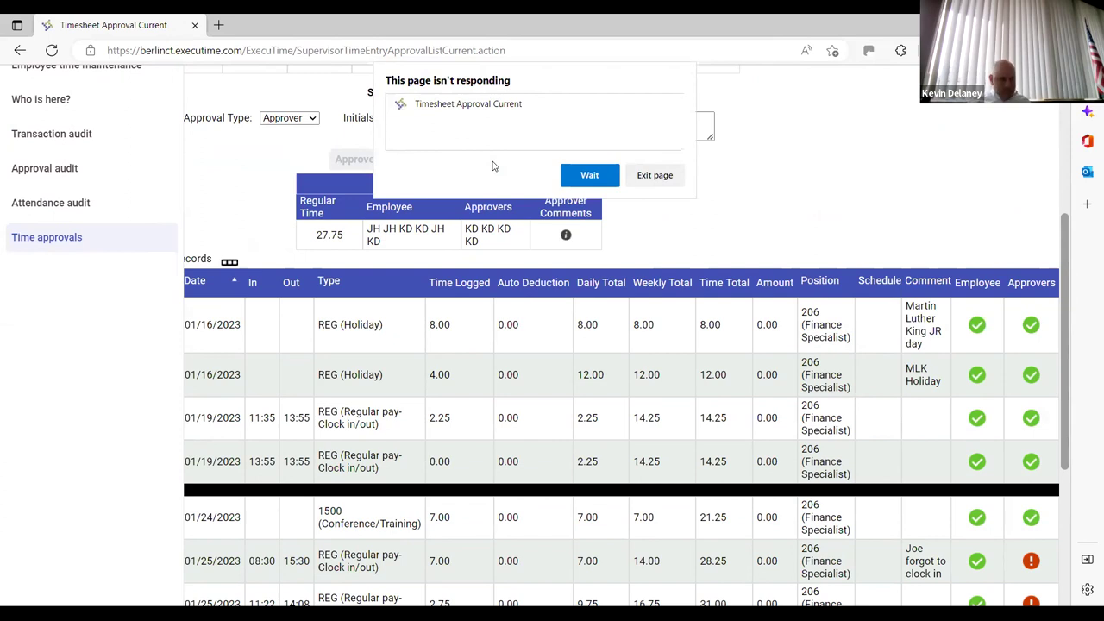
Escape the frozen page, return to Time approvals, and review the entries' approval statuses
click(653, 176)
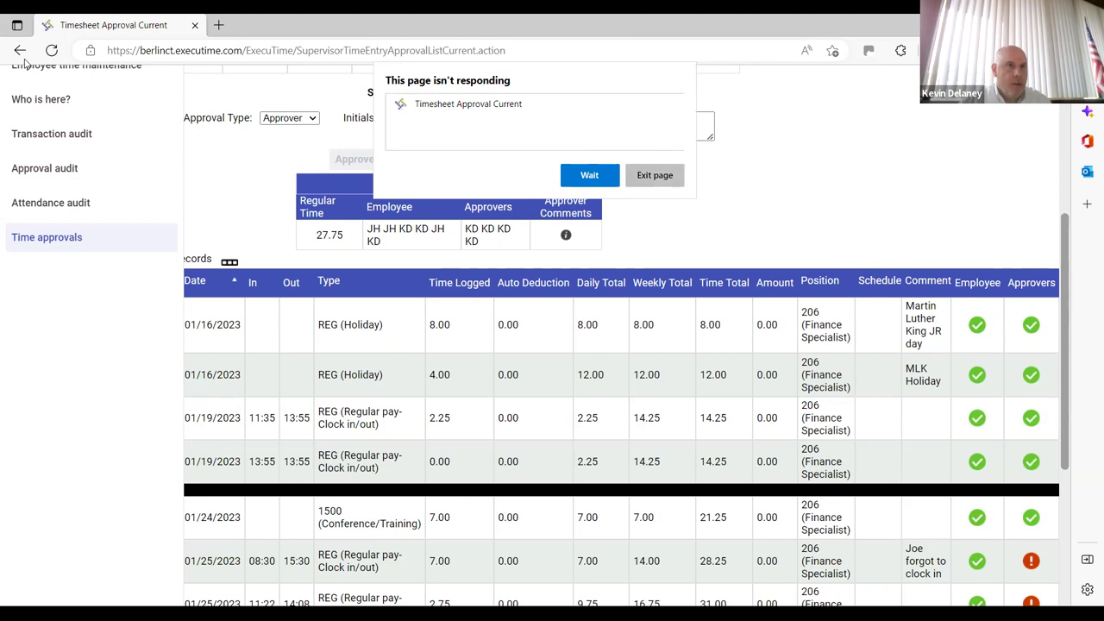
click(648, 180)
click(52, 51)
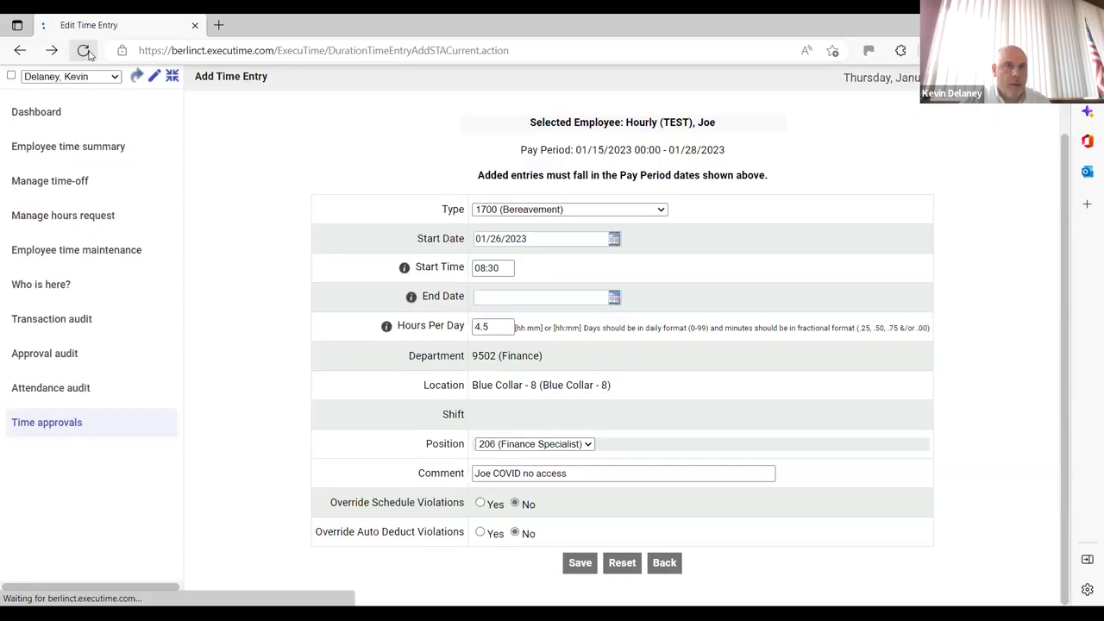
click(82, 422)
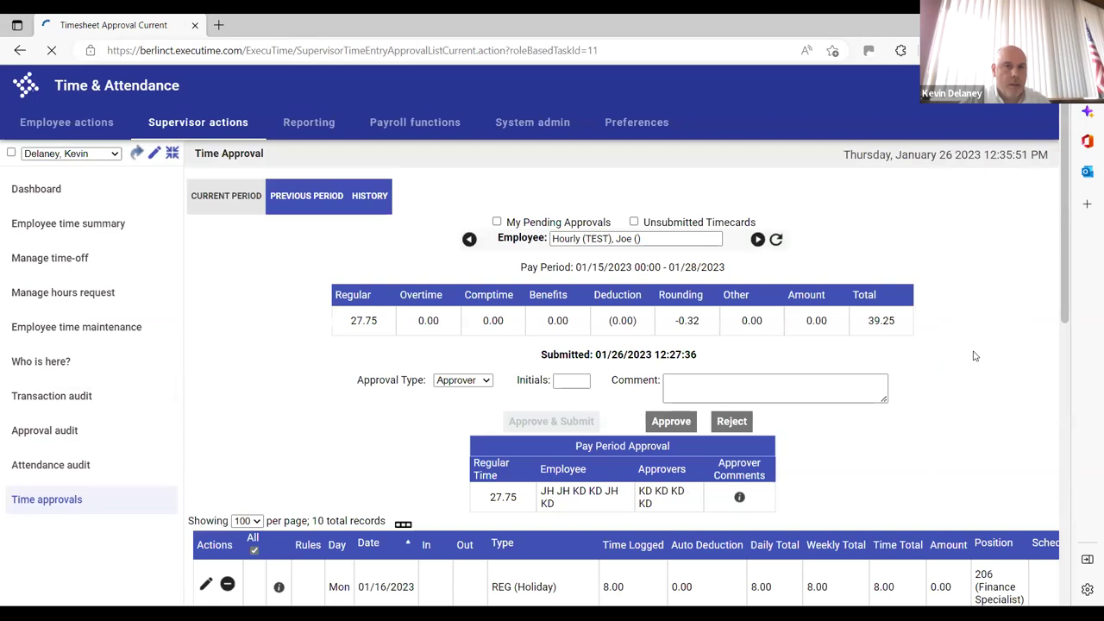
drag(1064, 226, 1067, 509)
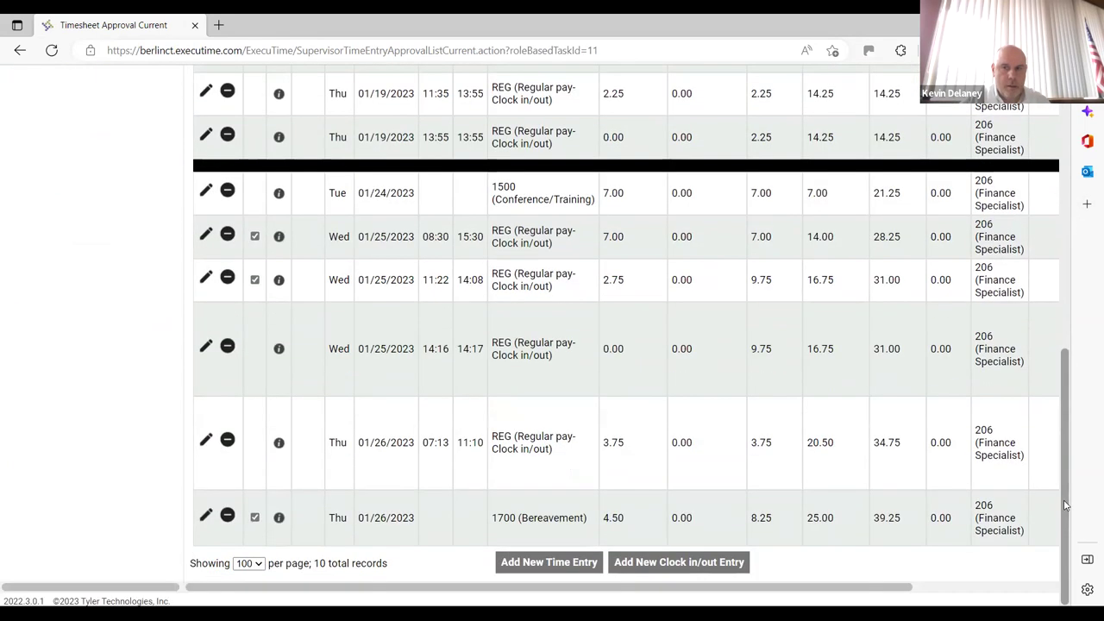
drag(903, 586, 1028, 563)
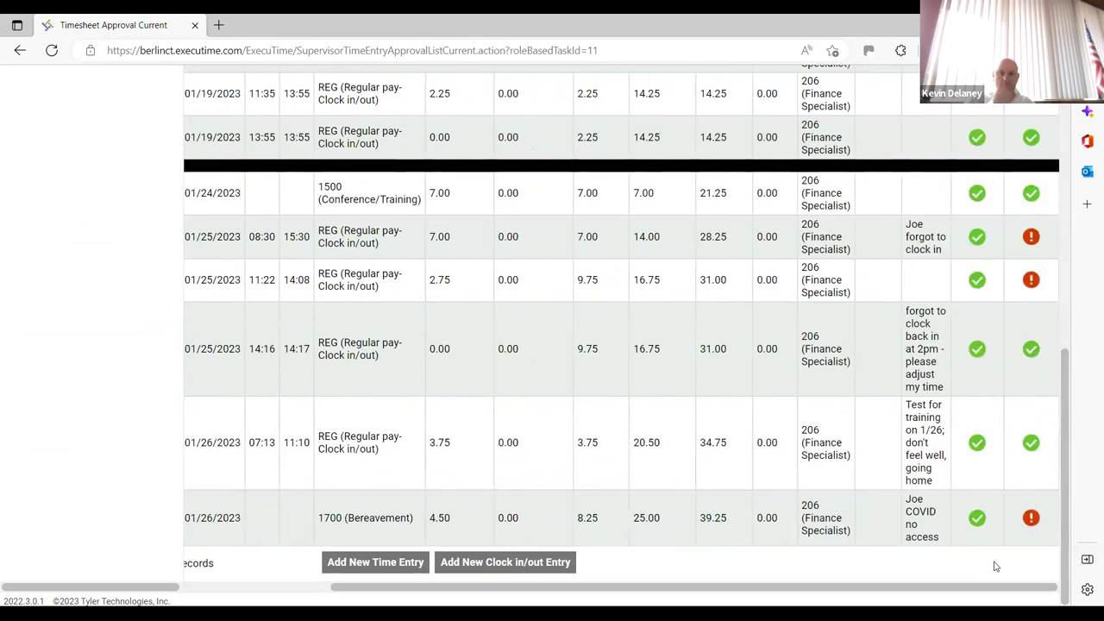
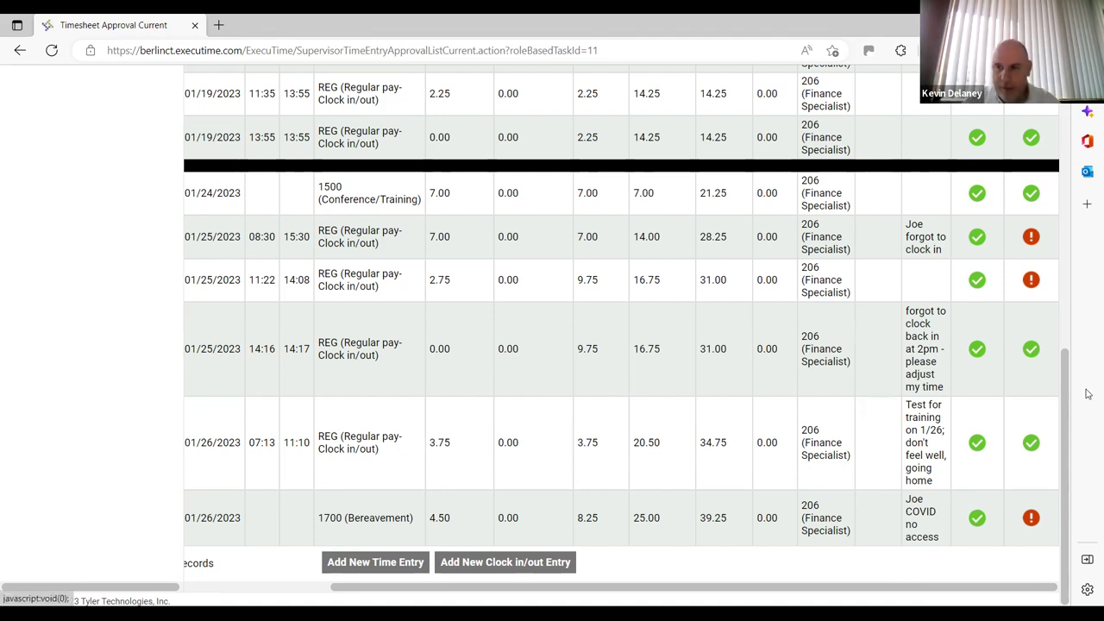
Scroll up to the left menu, pay-period summary and Approve/Reject panel above the time records
scroll(1074, 308, up, 1)
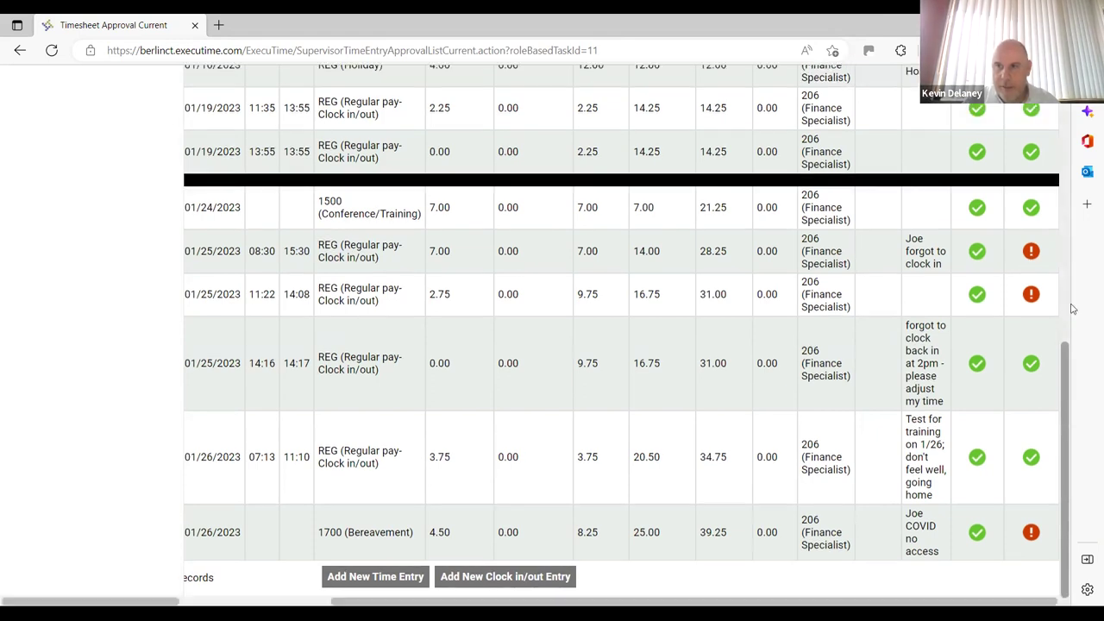
scroll(1074, 309, up, 5)
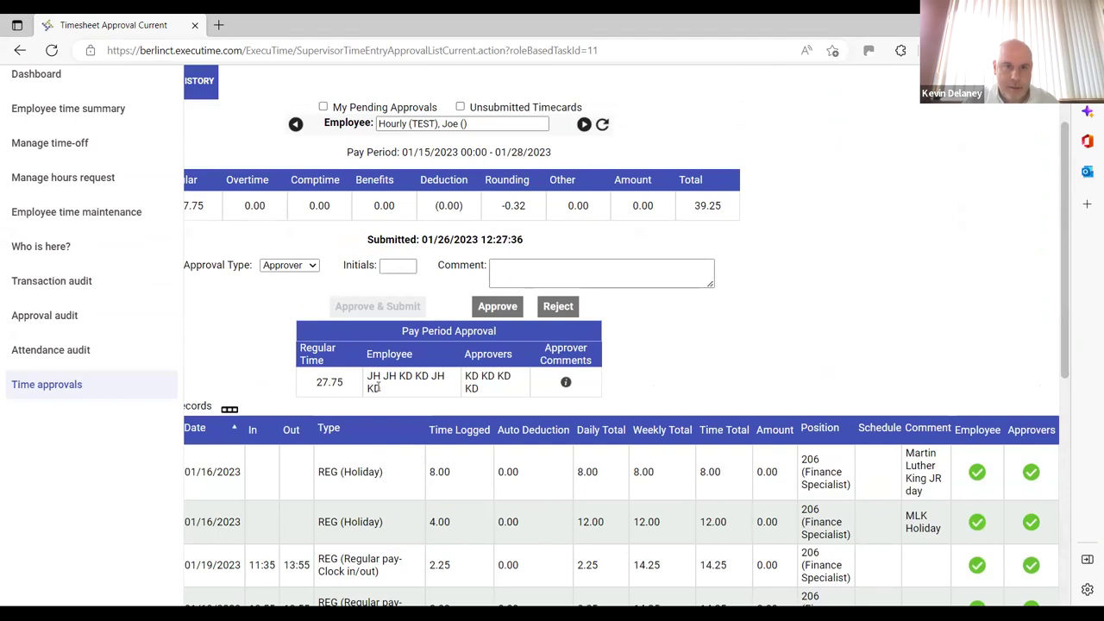
double_click(377, 389)
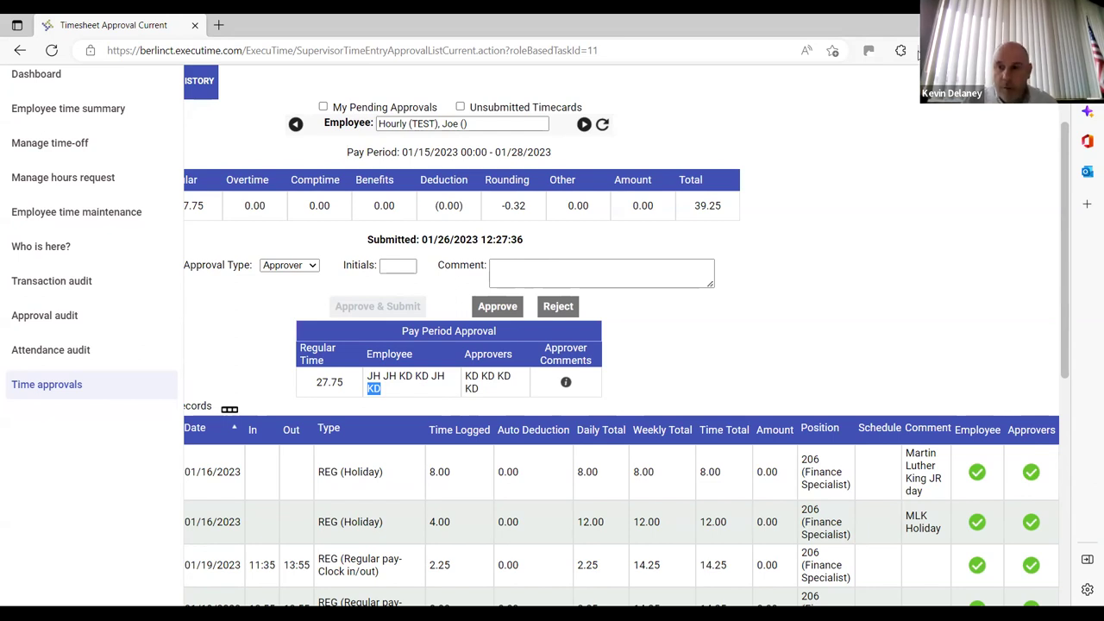
Clear the page selection, return to the top-left of Time Approval, and sign out via the account menu
click(714, 485)
scroll(712, 480, left, 3)
scroll(709, 475, left, 2)
scroll(709, 475, up, 2)
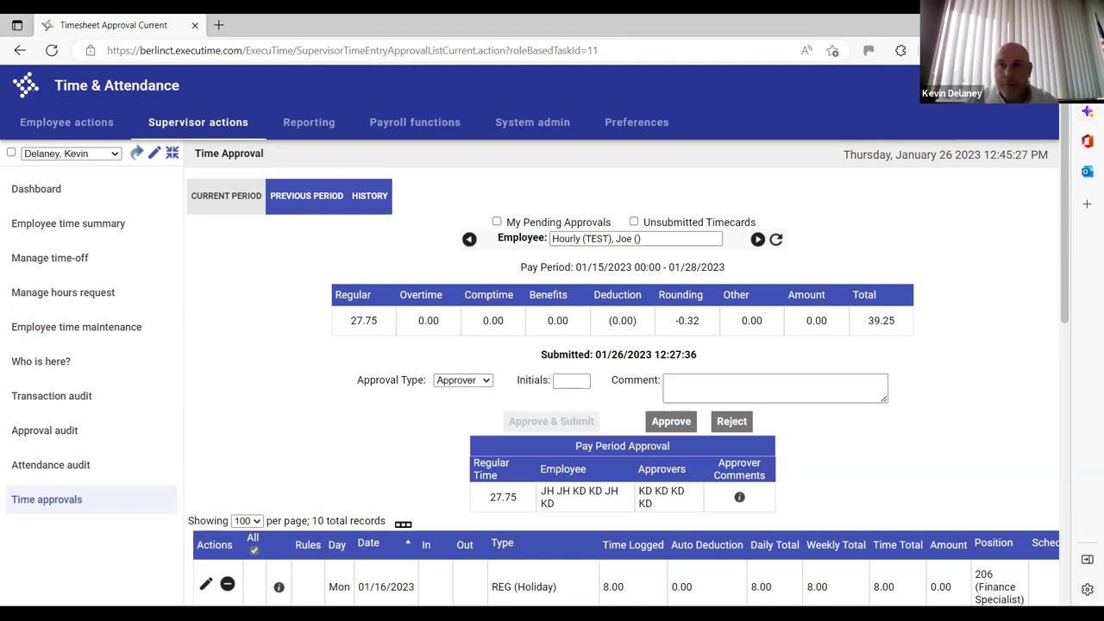
click(1034, 85)
click(907, 184)
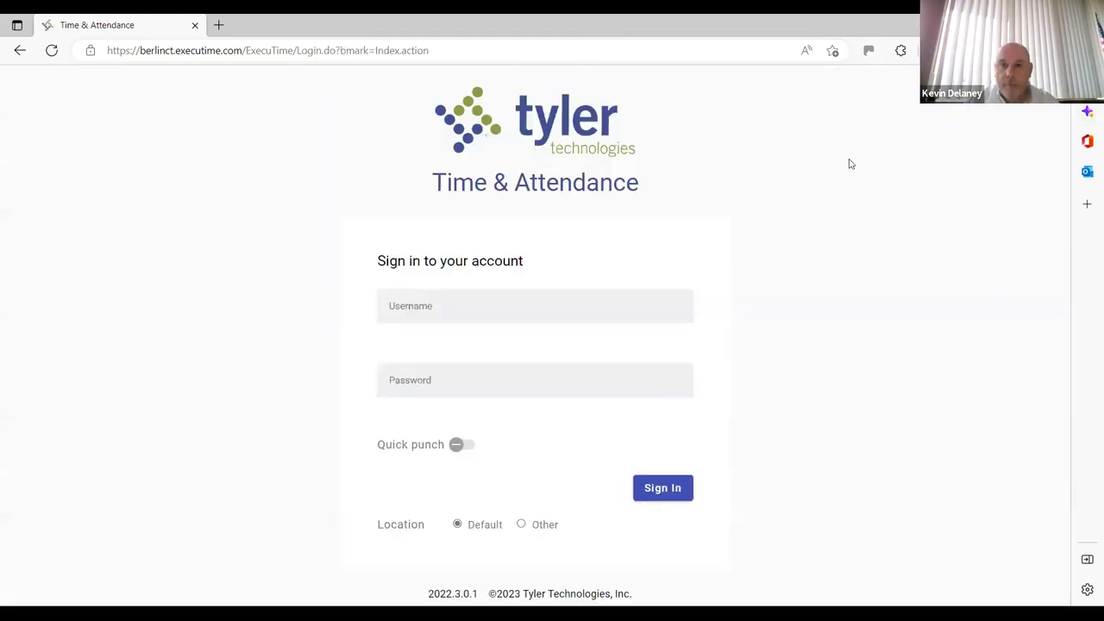